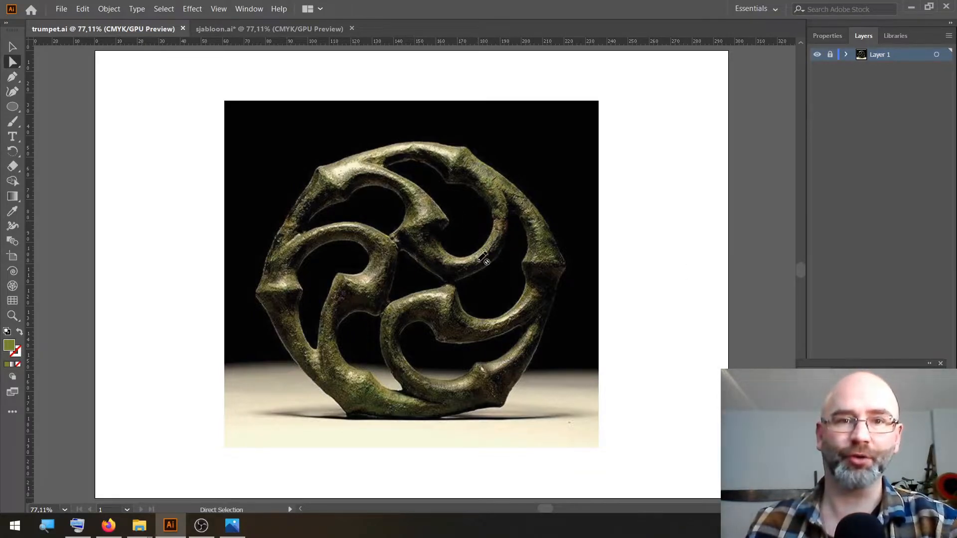
Add a layer above the photo and place a 35,28 mm polar grid with six radial and zero concentric dividers near the ornament's centre.
click(931, 507)
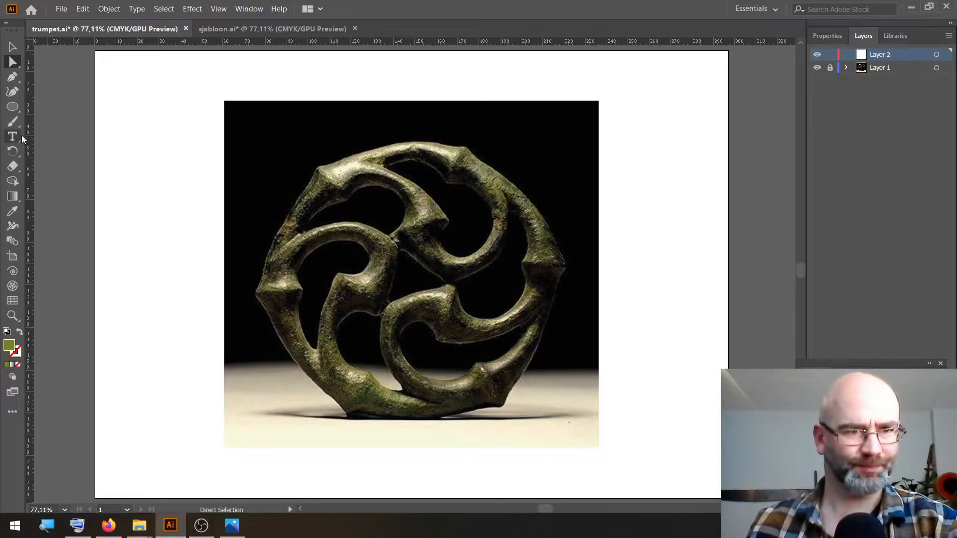
click(13, 287)
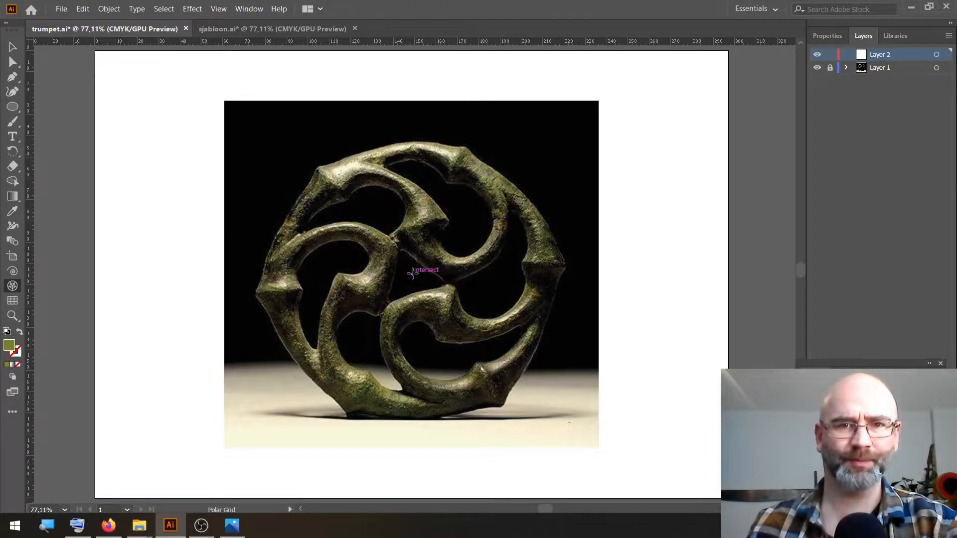
click(411, 273)
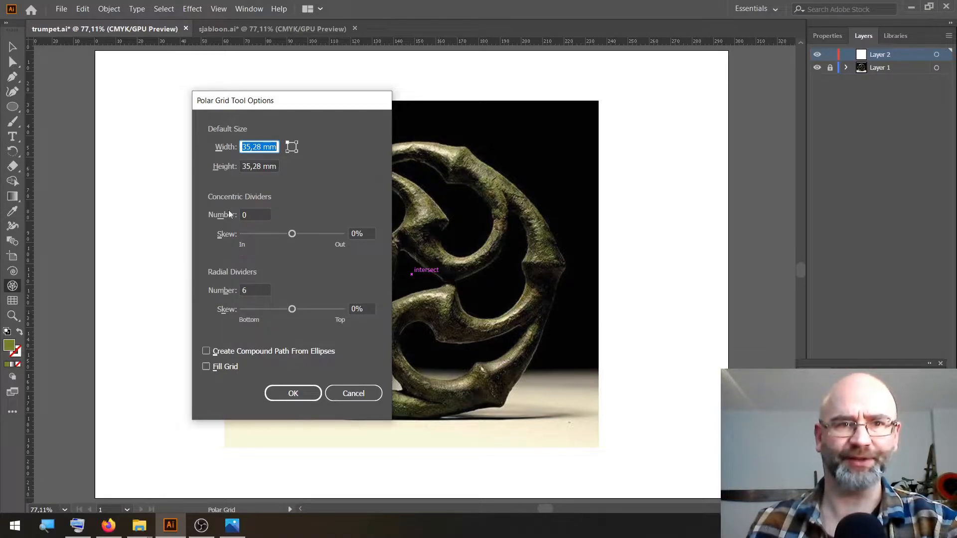
click(300, 394)
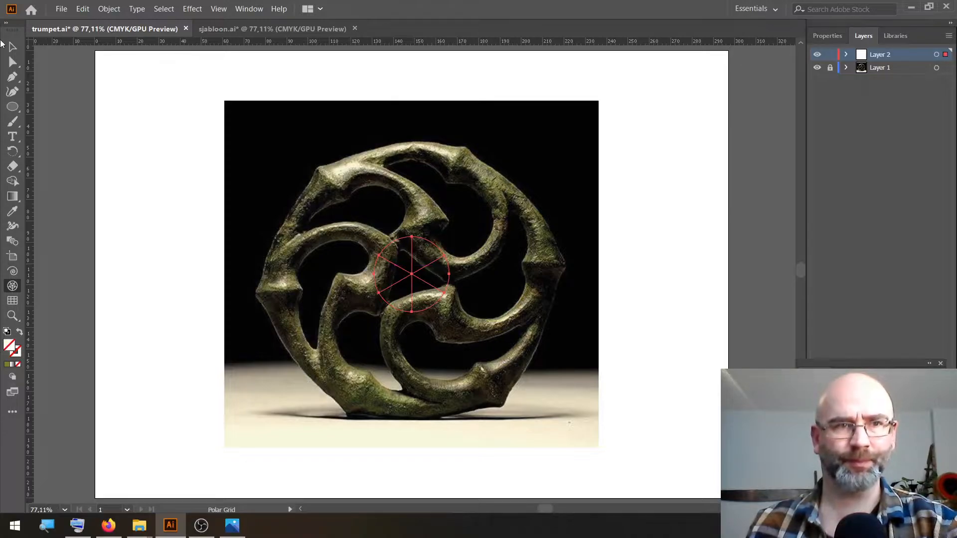
Enlarge the polar grid proportionally and nudge it to fit over the bronze ring's outer outline.
key(v)
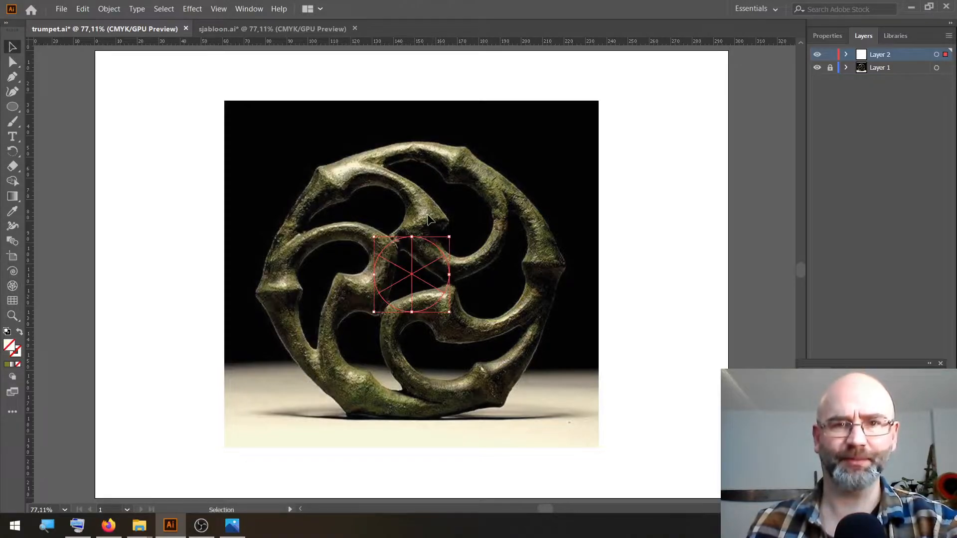
drag(449, 237, 697, 139)
key(shift+Down)
key(Down)
key(Down)
key(Right)
key(Right)
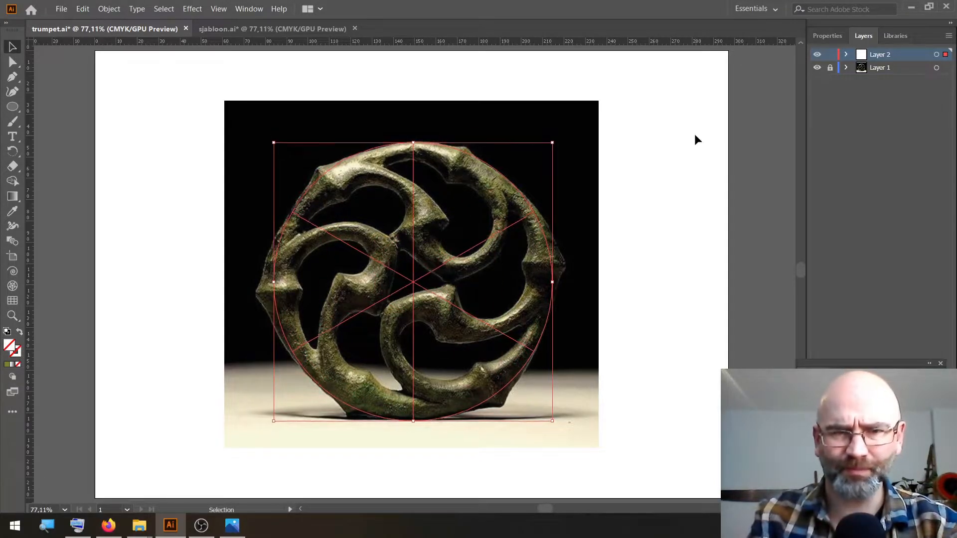
key(Down)
drag(554, 144, 559, 141)
key(Down)
key(Left)
key(Left)
key(Left)
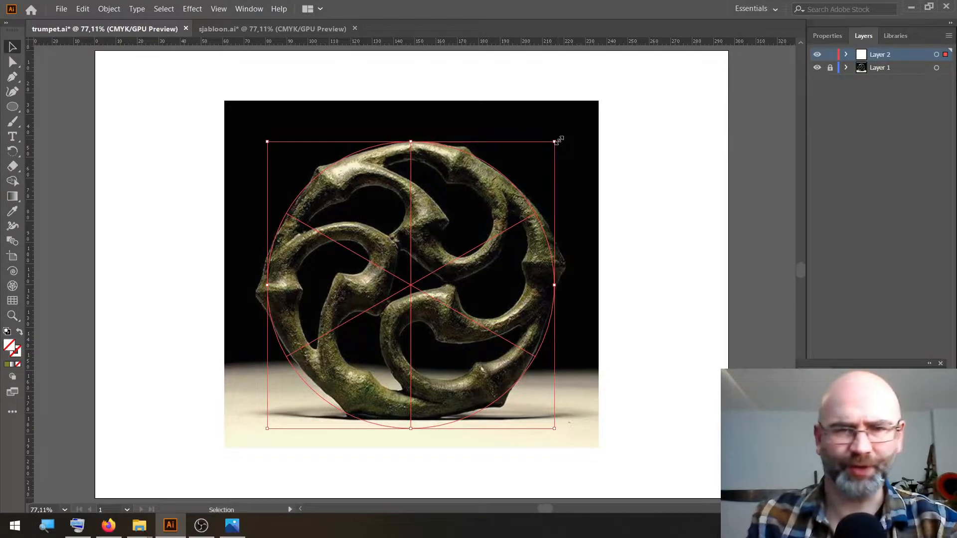
Set the polar grid's stroke to a bright cyan with a hue of 186° and 99% saturation.
double_click(18, 353)
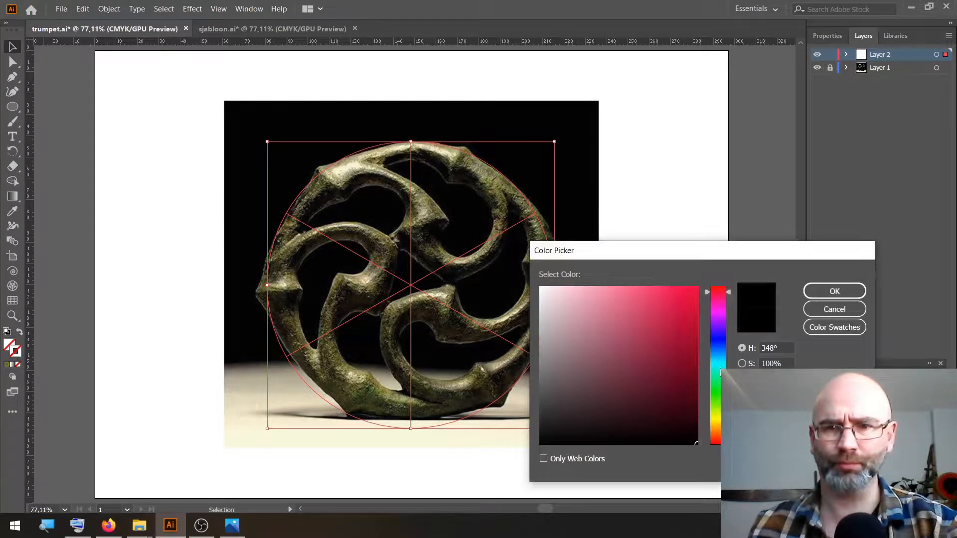
click(721, 363)
drag(681, 310, 696, 283)
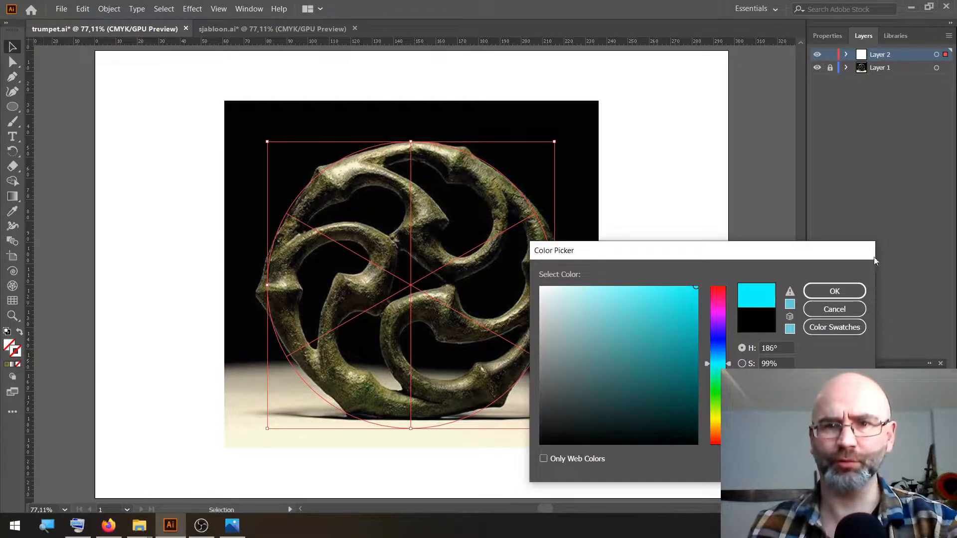
click(845, 293)
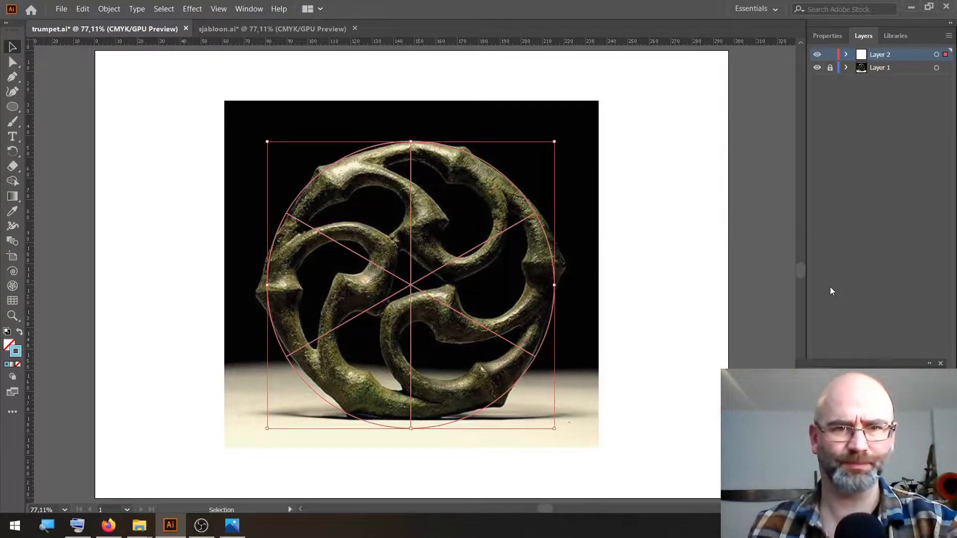
Enlarge the polar grid slightly about its centre so its circle reaches just beyond the ring's upper edge.
click(14, 318)
click(432, 260)
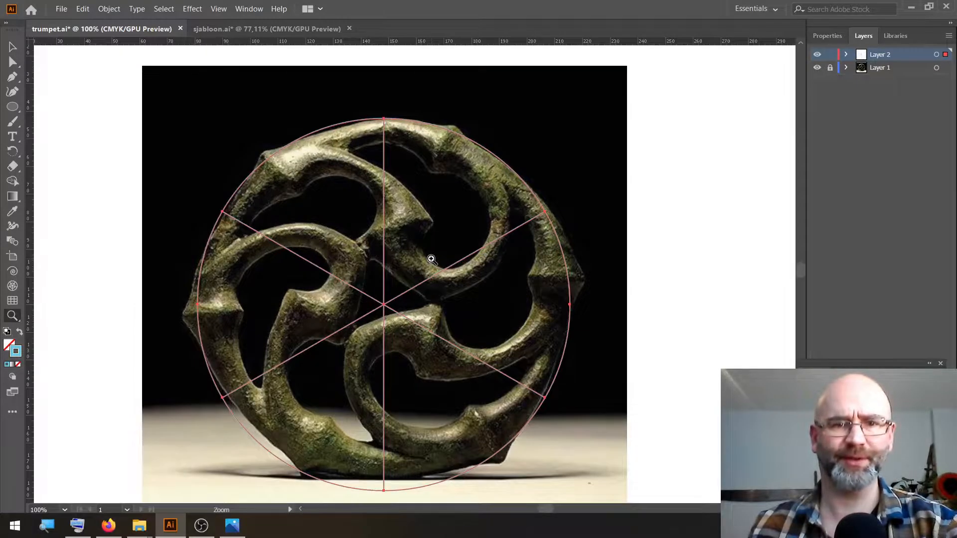
click(432, 259)
alt+click(370, 285)
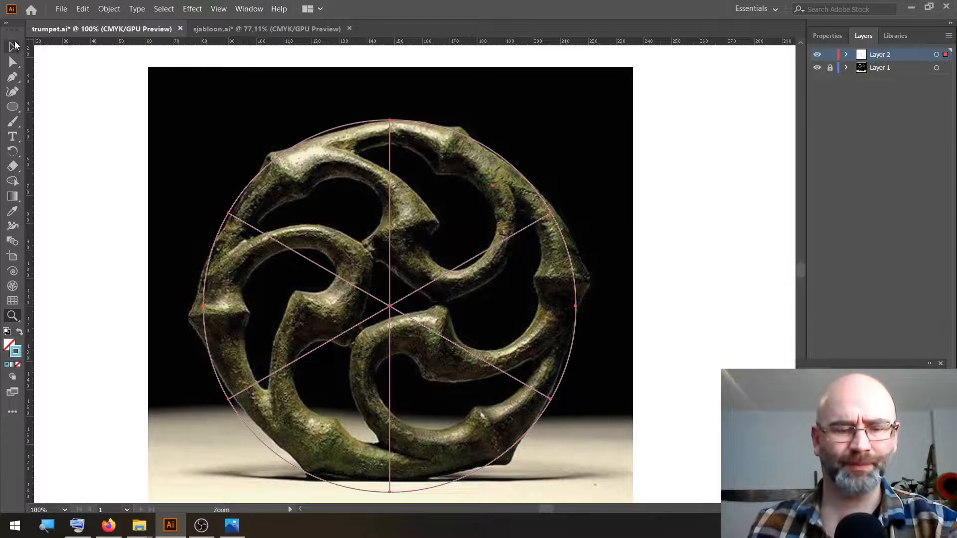
click(14, 46)
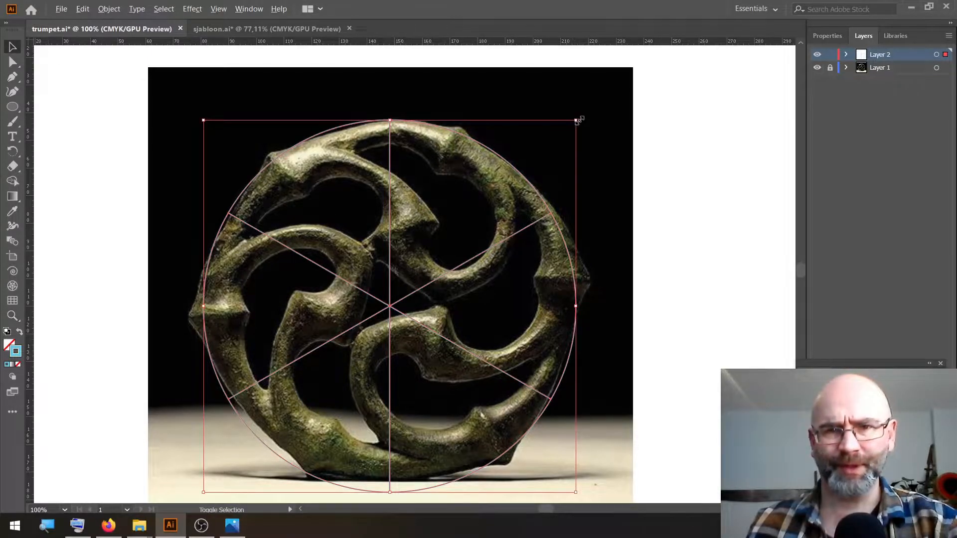
drag(578, 120, 583, 114)
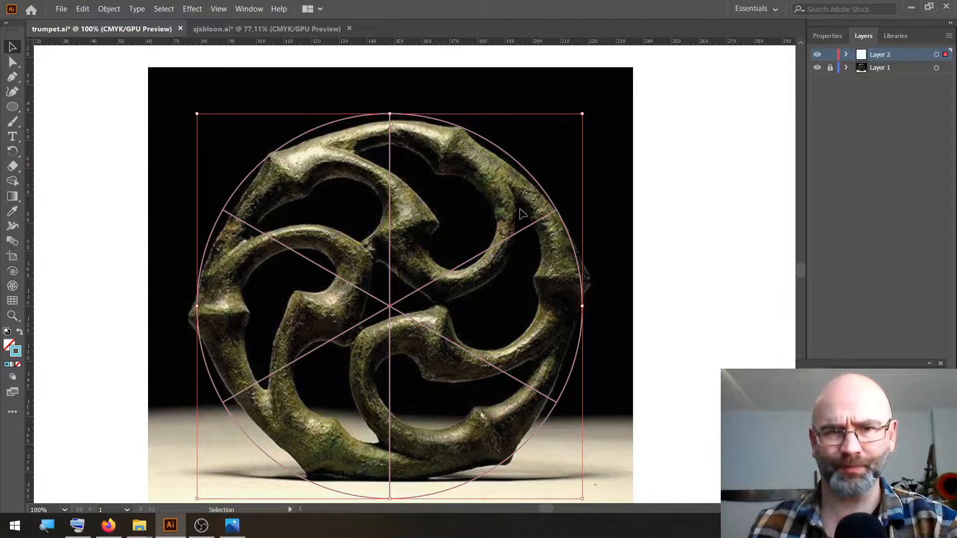
click(669, 212)
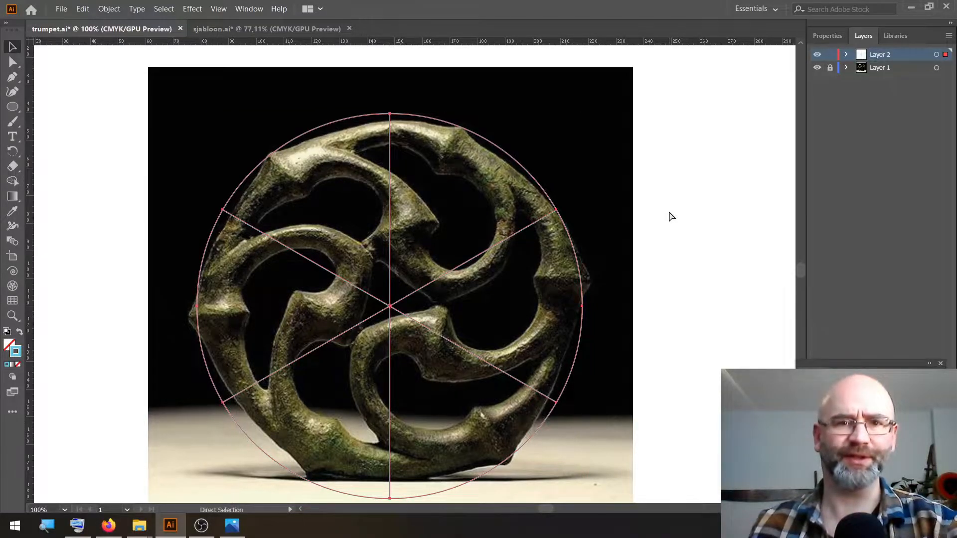
Draw a circle from the grid's centre along the ring's outer edge and add a smaller concentric one along the middle of the band.
click(9, 109)
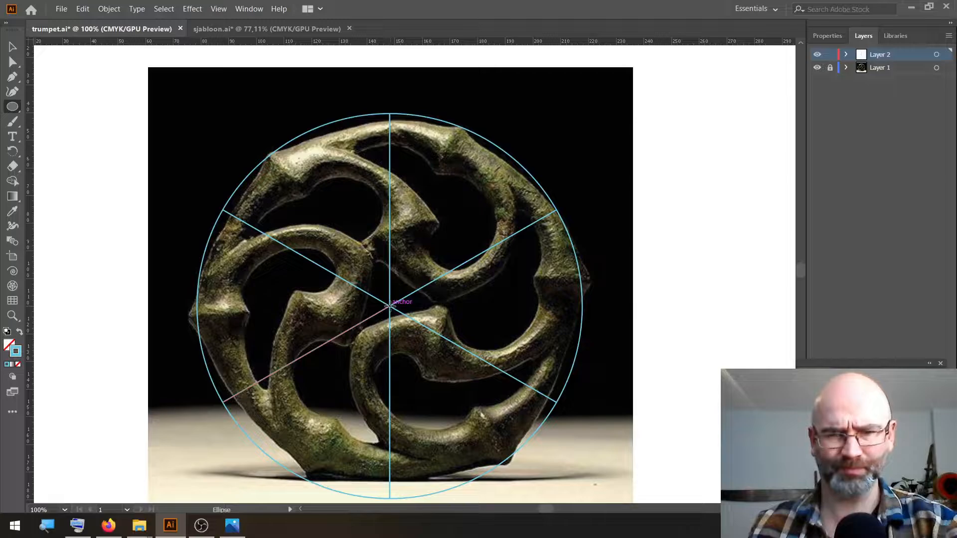
drag(390, 305, 573, 457)
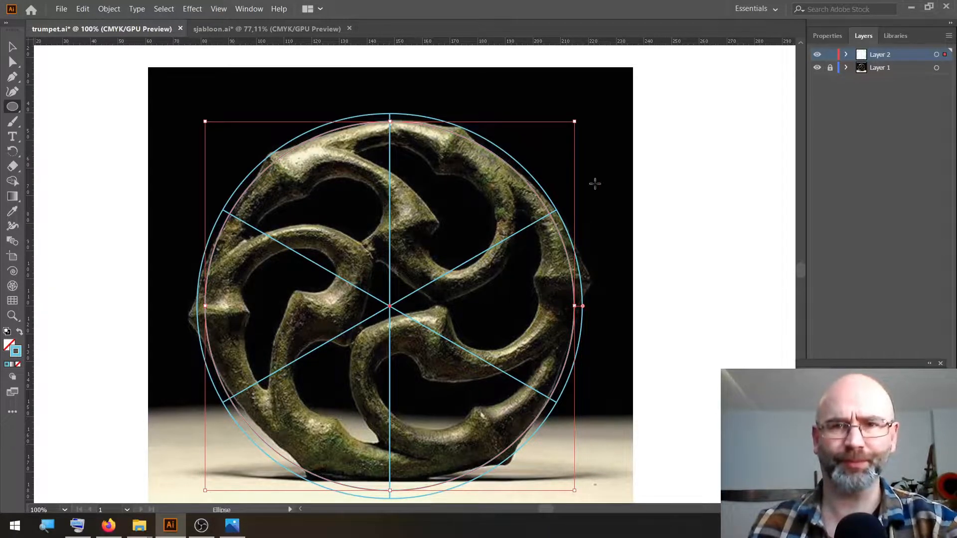
drag(574, 121, 551, 146)
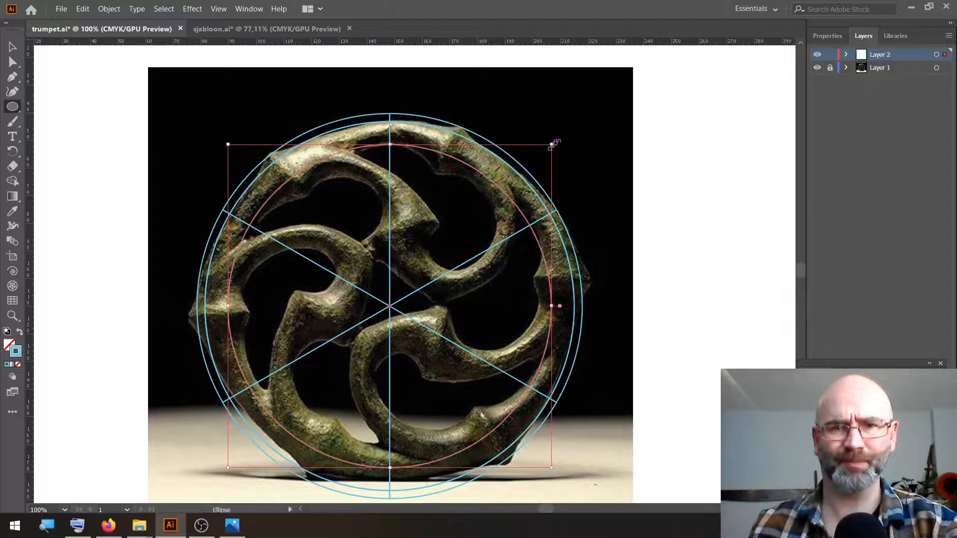
Duplicate the inner circle in place and shrink the copy concentrically to follow the inner side of the ring's band.
key(ctrl+c)
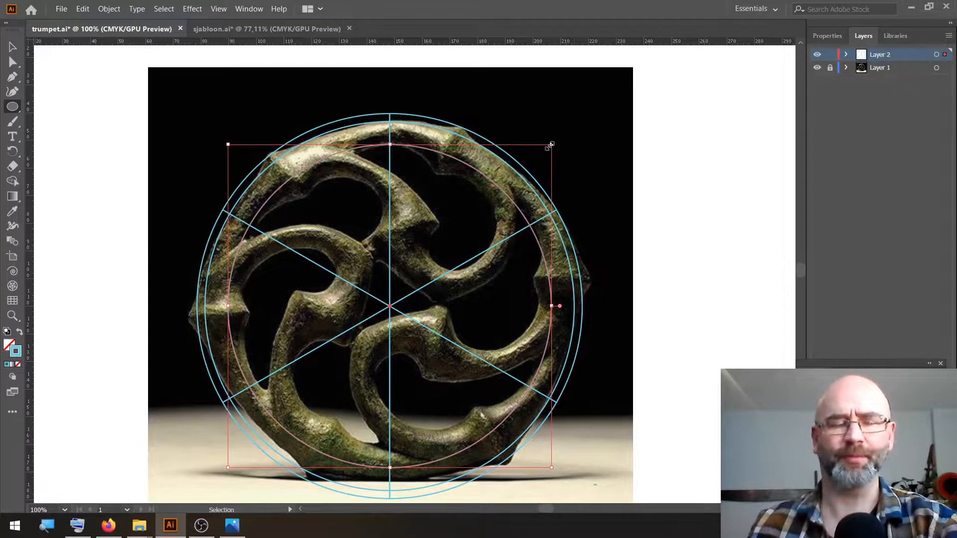
key(ctrl+f)
drag(552, 145, 530, 166)
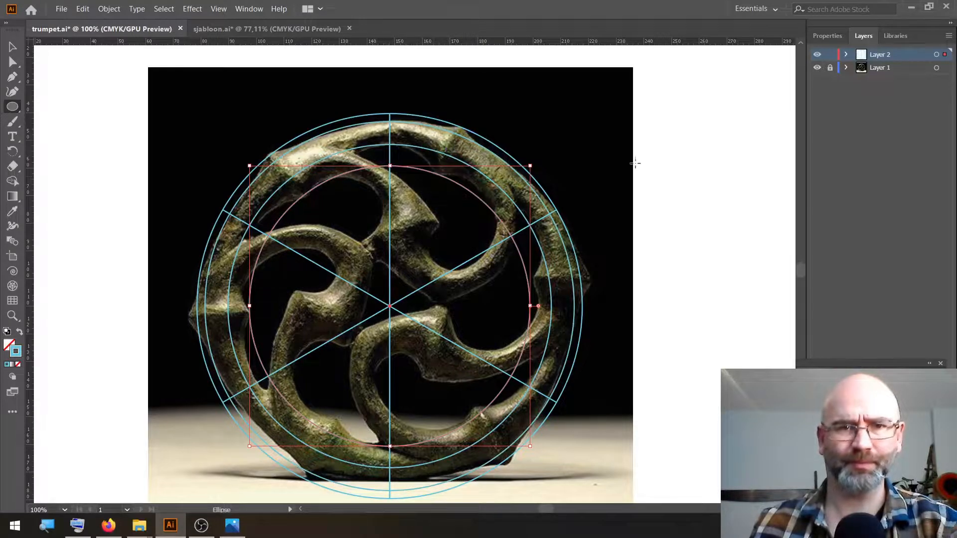
Rotate the polar grid clockwise about its centre so its spokes run through the ring's outer knobs, and lock the guide layer.
click(13, 49)
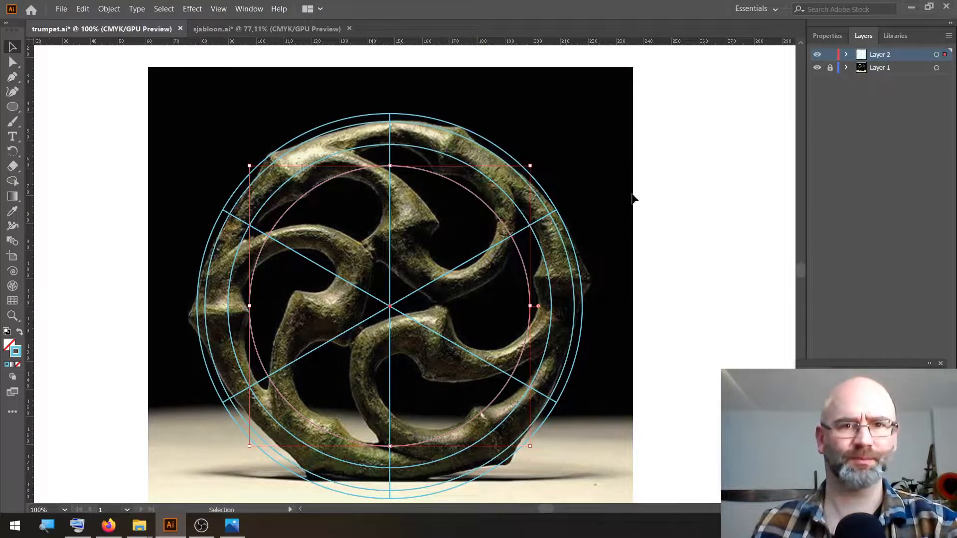
click(686, 198)
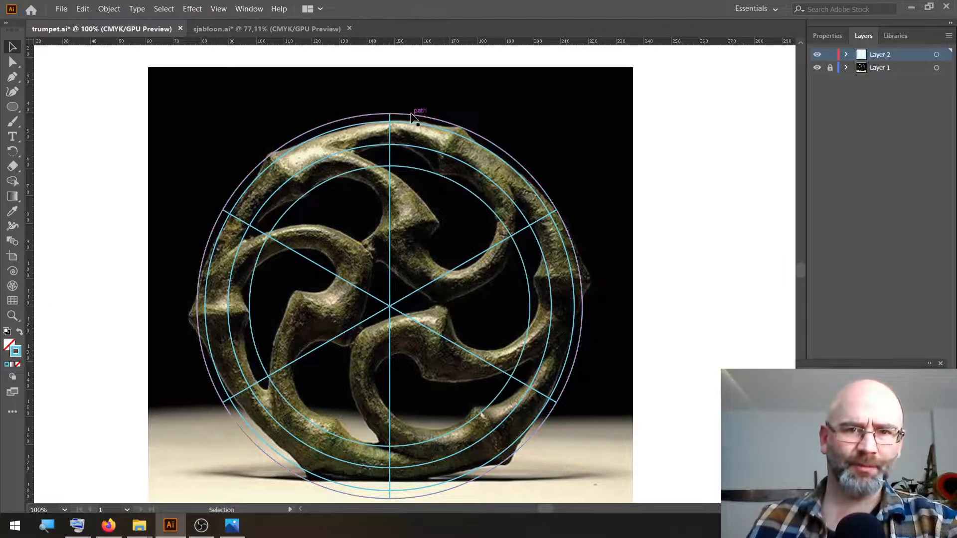
click(412, 117)
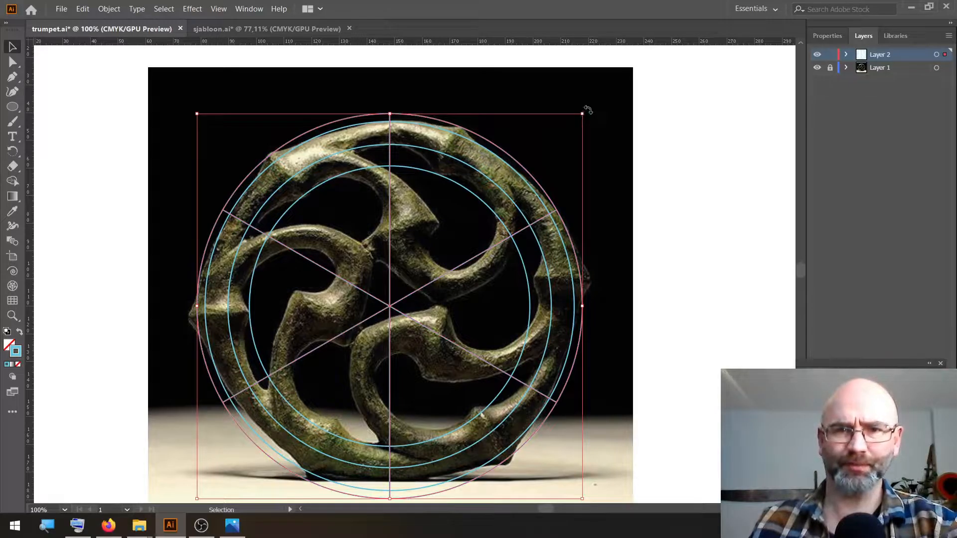
drag(586, 109, 683, 172)
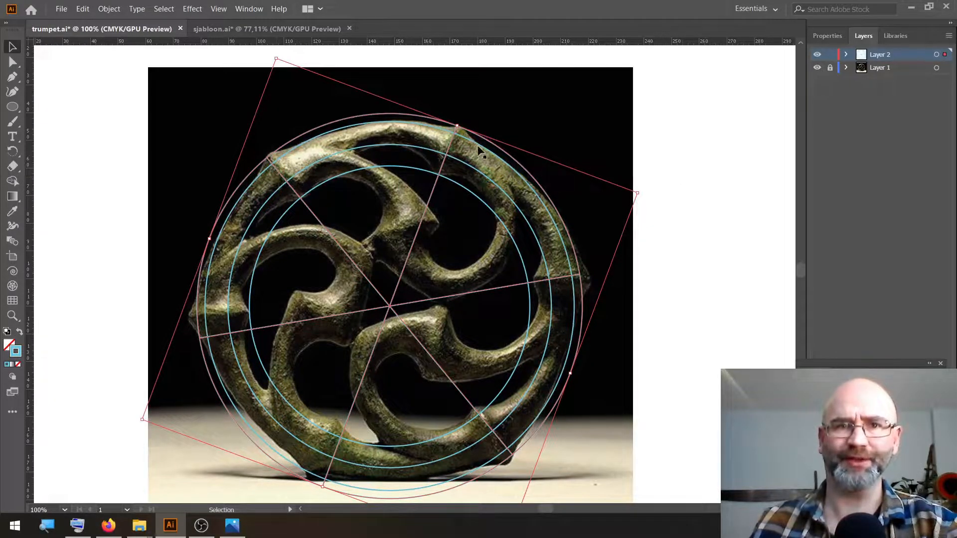
click(703, 140)
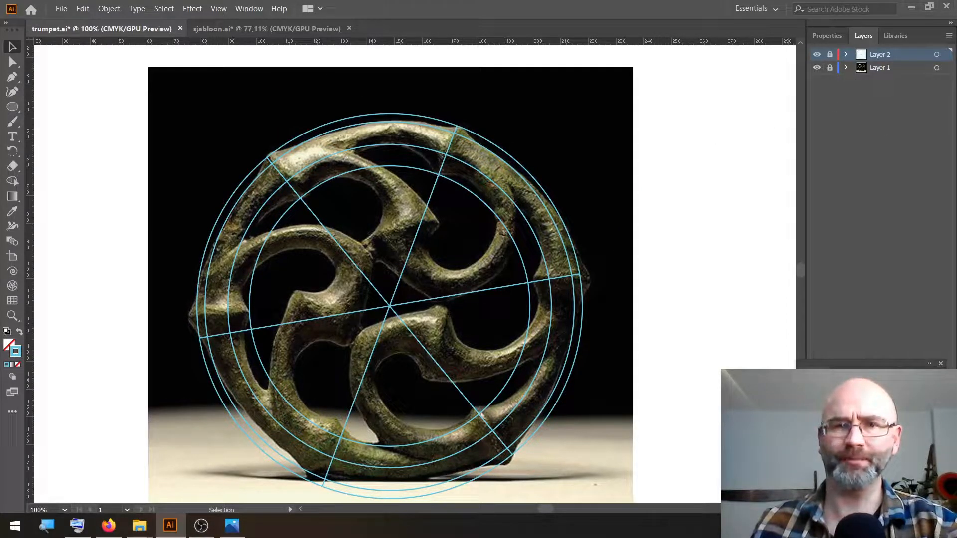
Add a new layer above the locked guides and set the Pen tool's stroke to bright red with a hue of 355°.
key(ctrl+l)
click(8, 318)
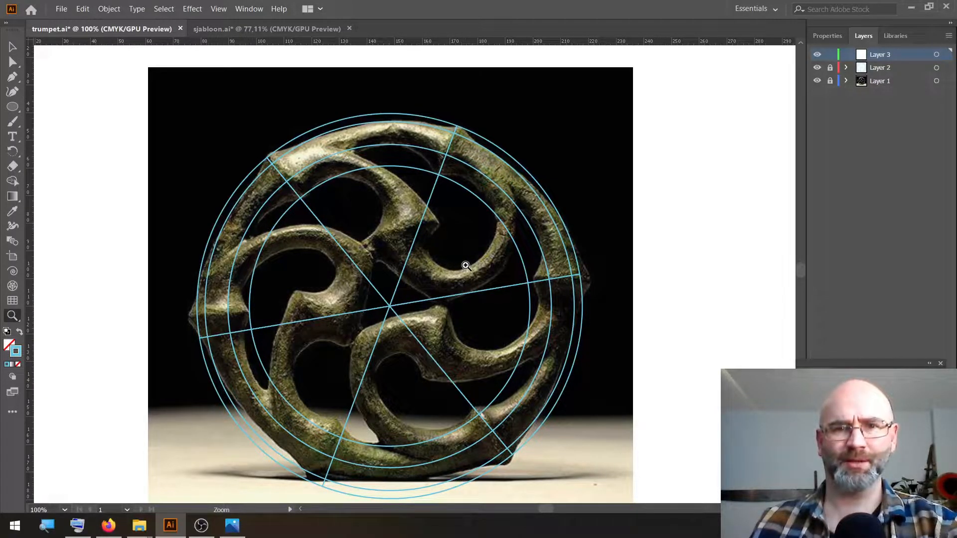
drag(320, 199, 457, 238)
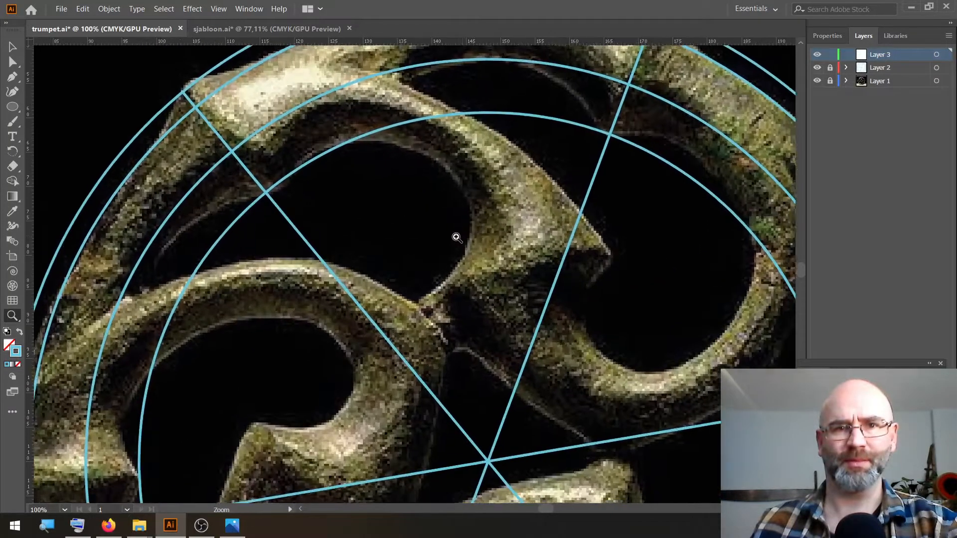
scroll(446, 242, up, 2)
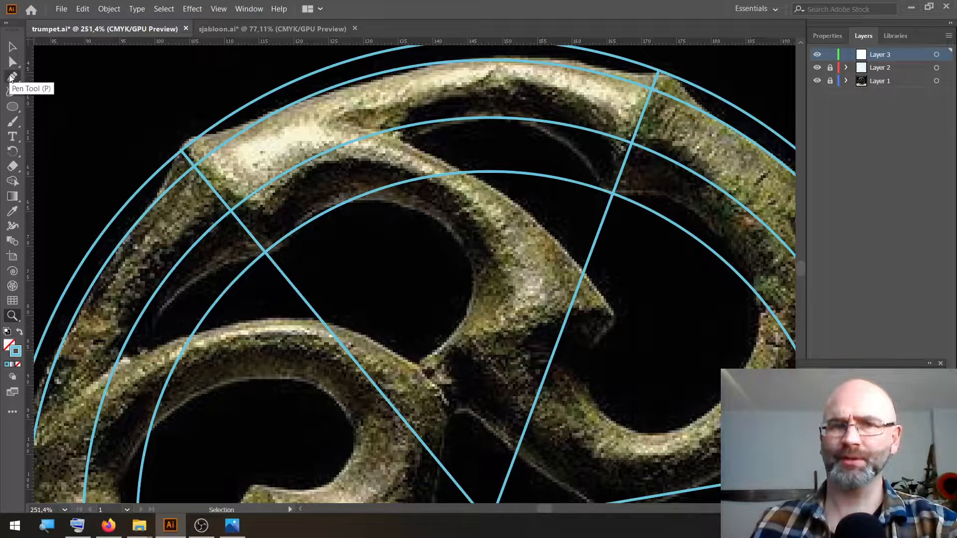
click(11, 77)
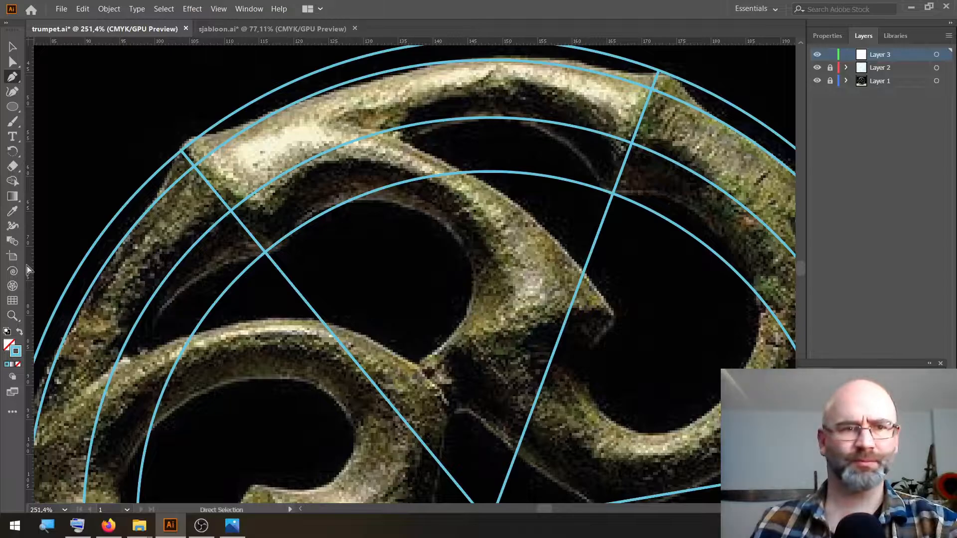
double_click(16, 351)
click(718, 289)
click(689, 292)
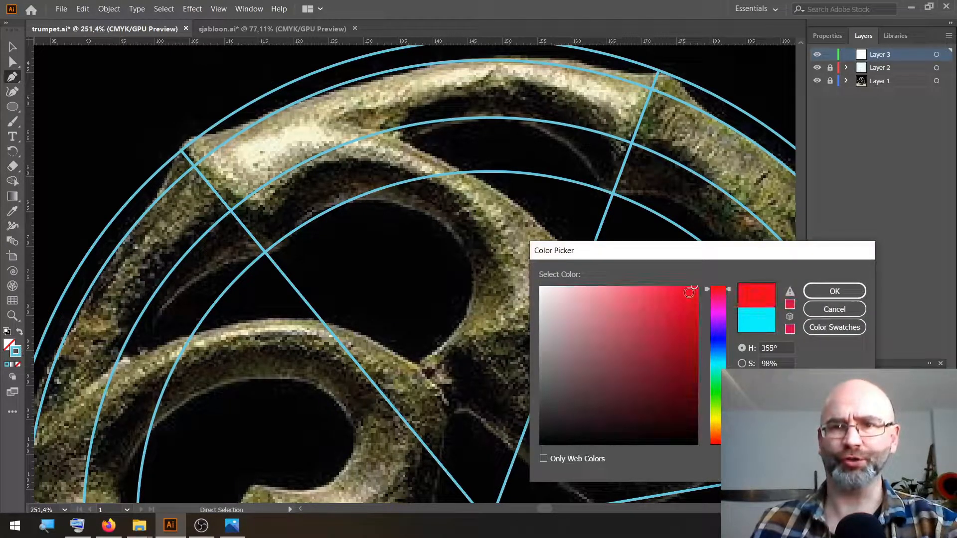
click(855, 294)
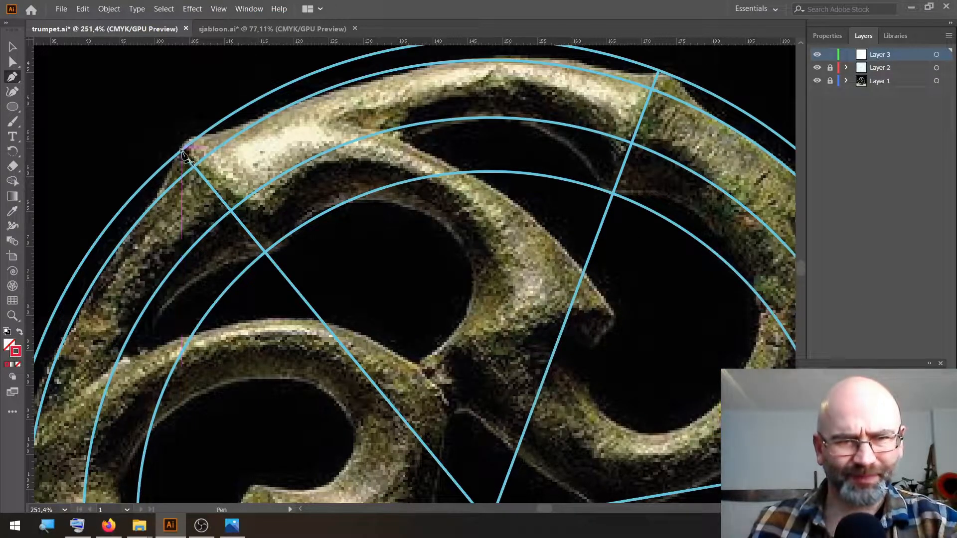
Draw a closed straight-sided Pen outline around the upper trumpet arm, from the outer knob to its pointed tip and back along the spoke.
click(182, 149)
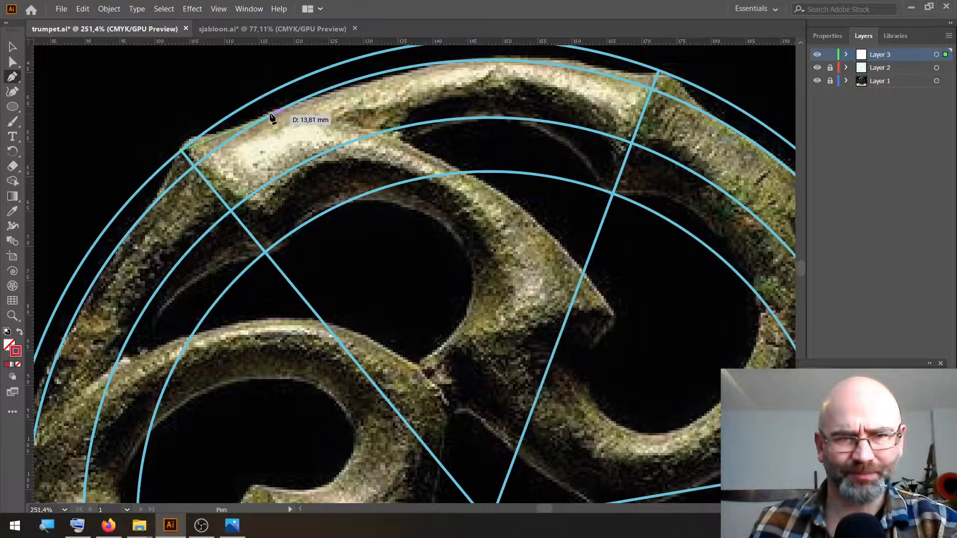
click(273, 114)
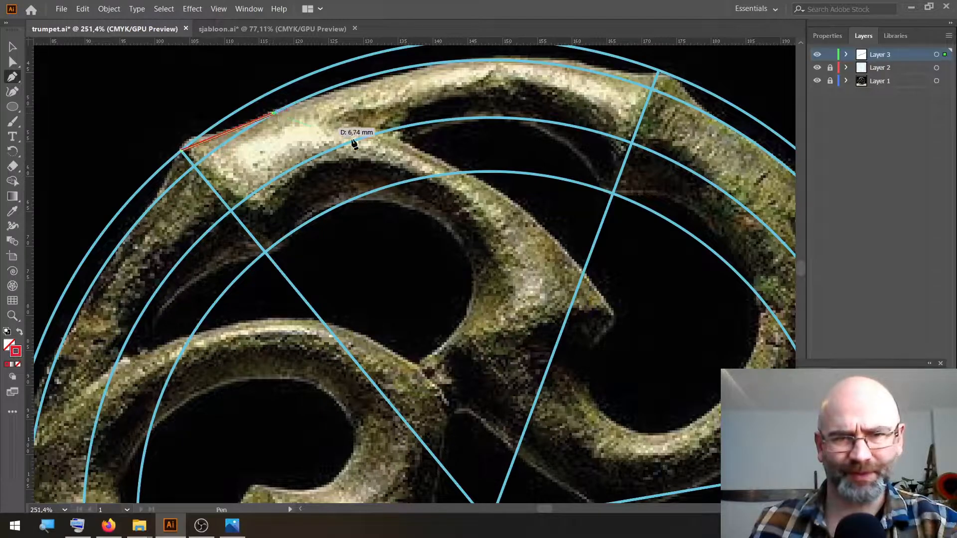
click(614, 318)
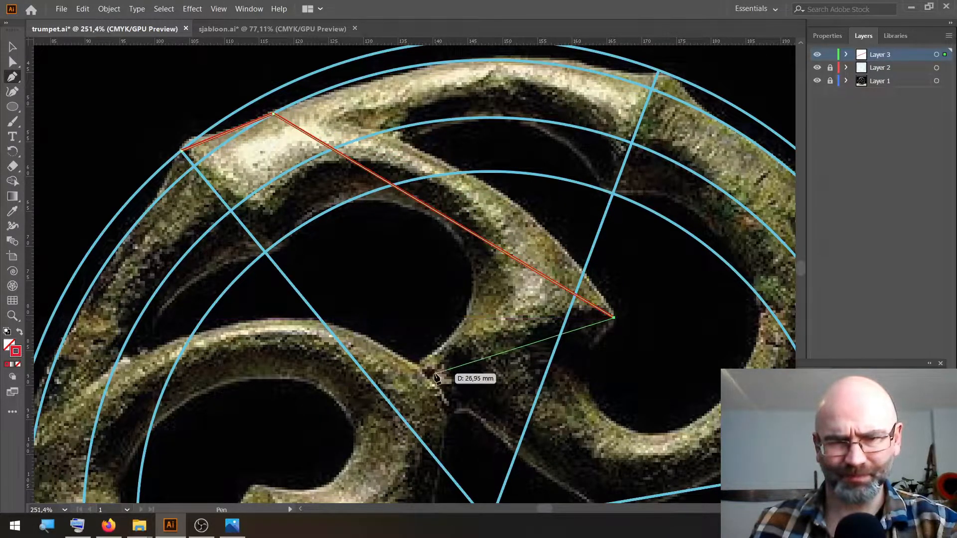
click(419, 367)
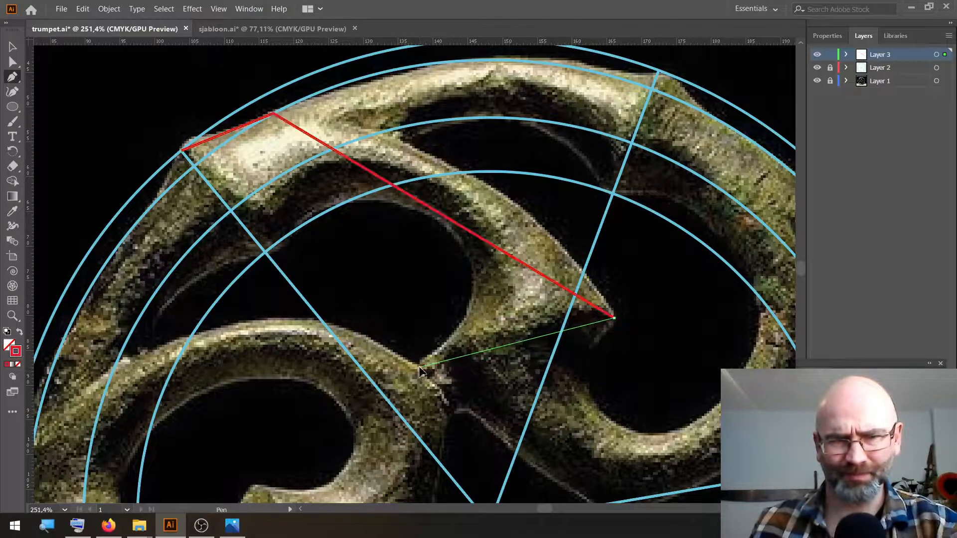
click(266, 253)
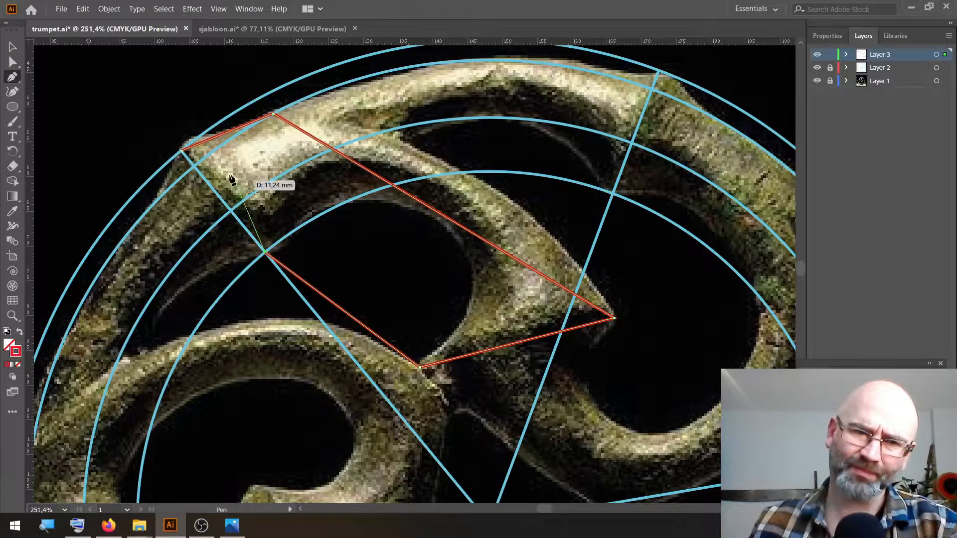
click(181, 150)
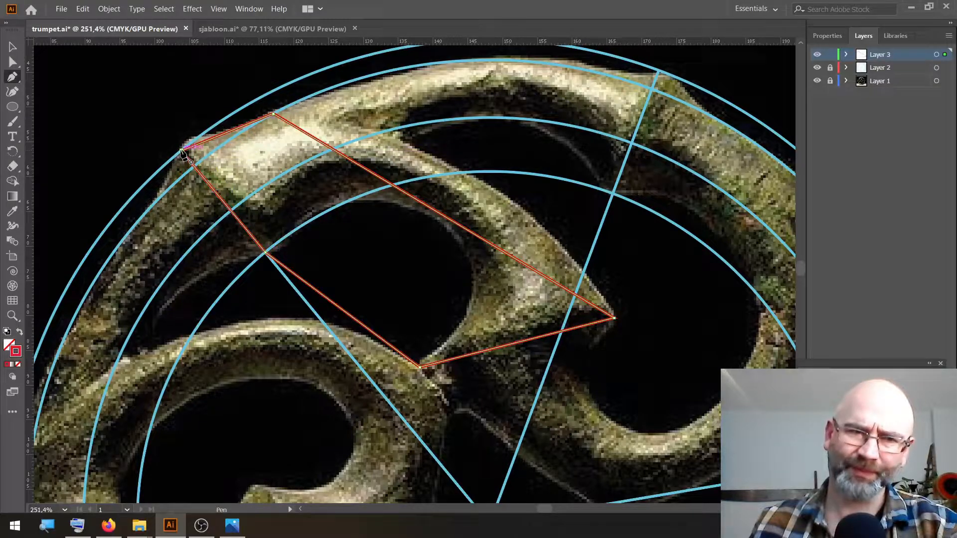
ctrl+click(322, 205)
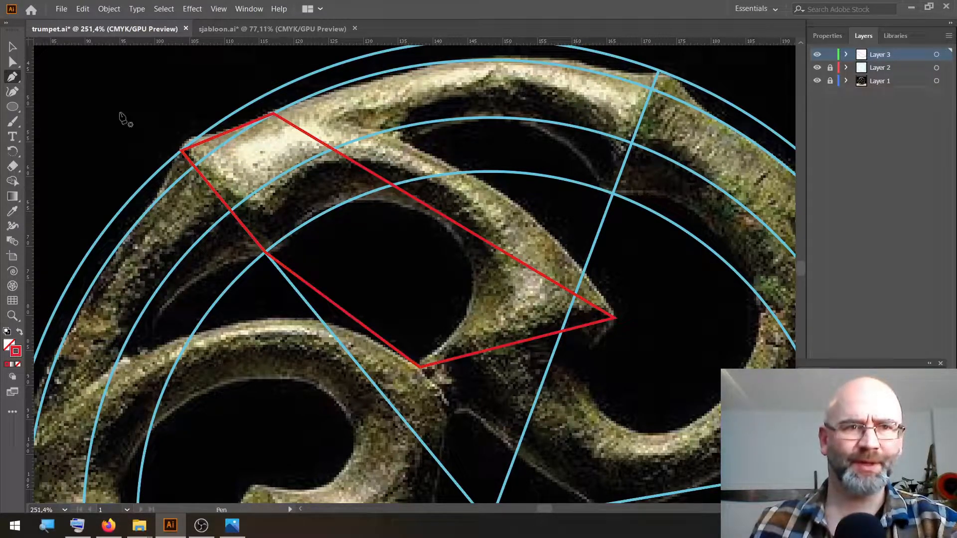
Bend the outline's long outer edge and its inner edge with the Curvature tool to follow the arm's contours in the photo.
click(12, 92)
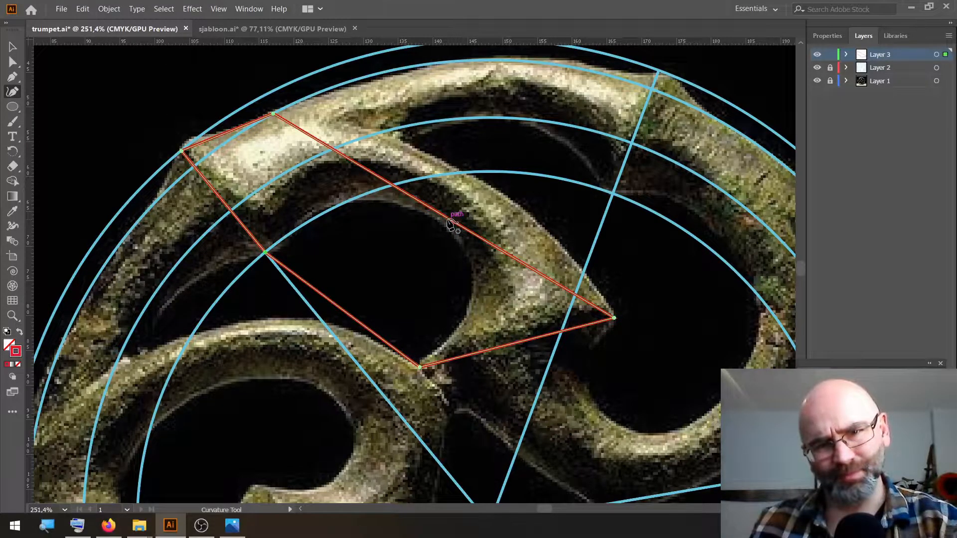
drag(453, 224, 488, 188)
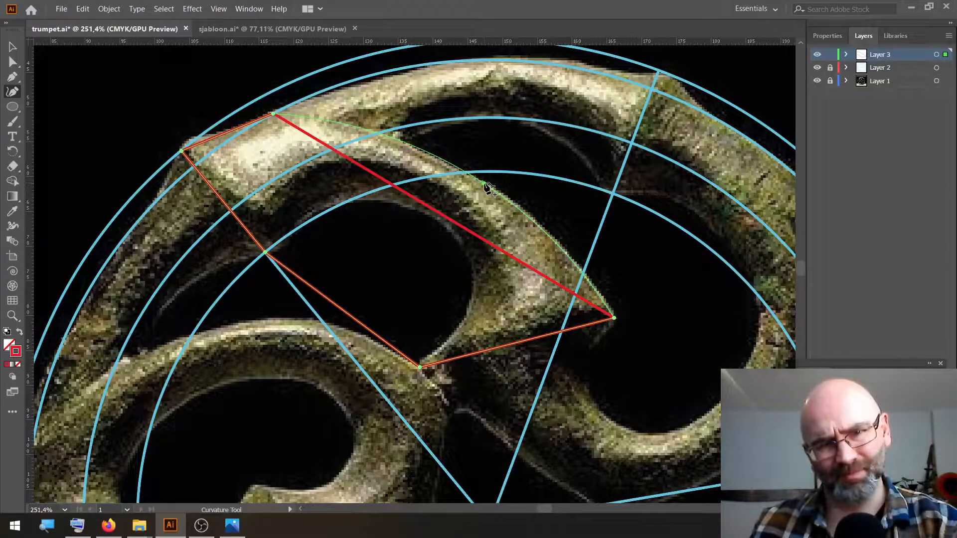
drag(486, 186, 484, 184)
drag(360, 321, 471, 268)
drag(374, 237, 421, 213)
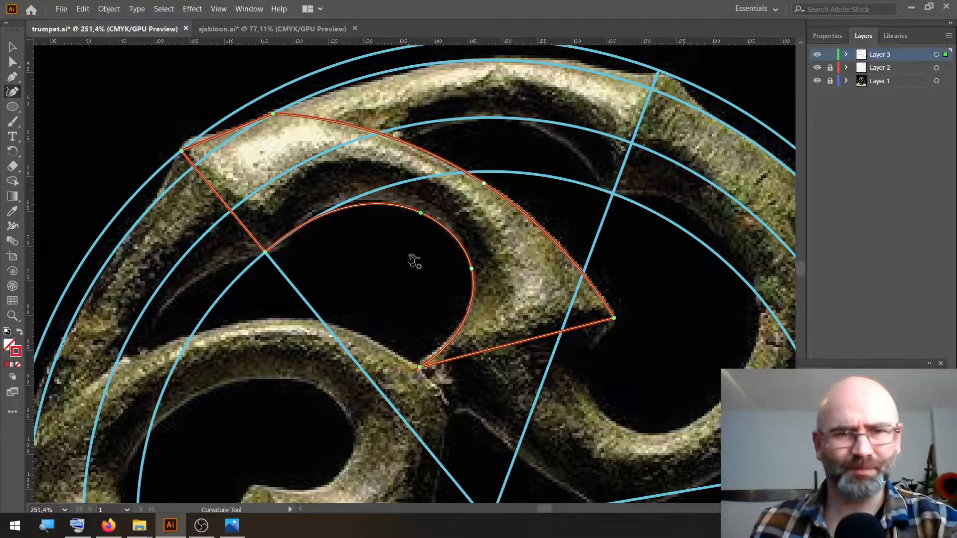
Bend the short outer edge beside the knob slightly inward with the Curvature tool to follow the concave rim.
key(z)
drag(228, 124, 403, 188)
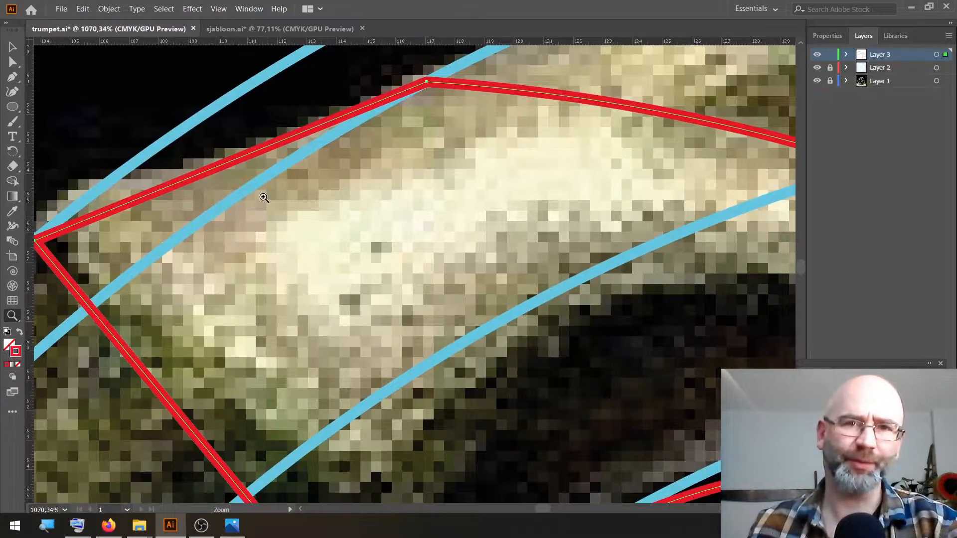
drag(264, 198, 443, 270)
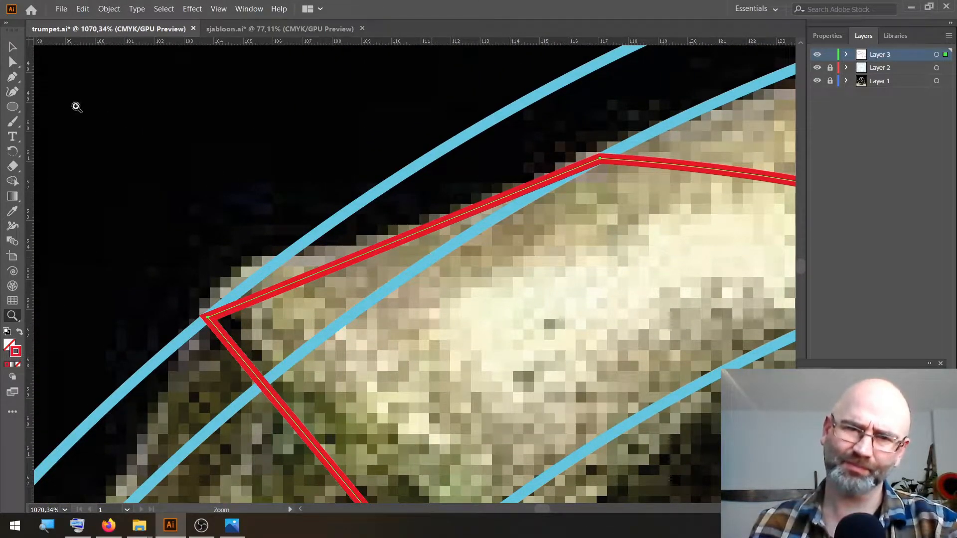
click(13, 93)
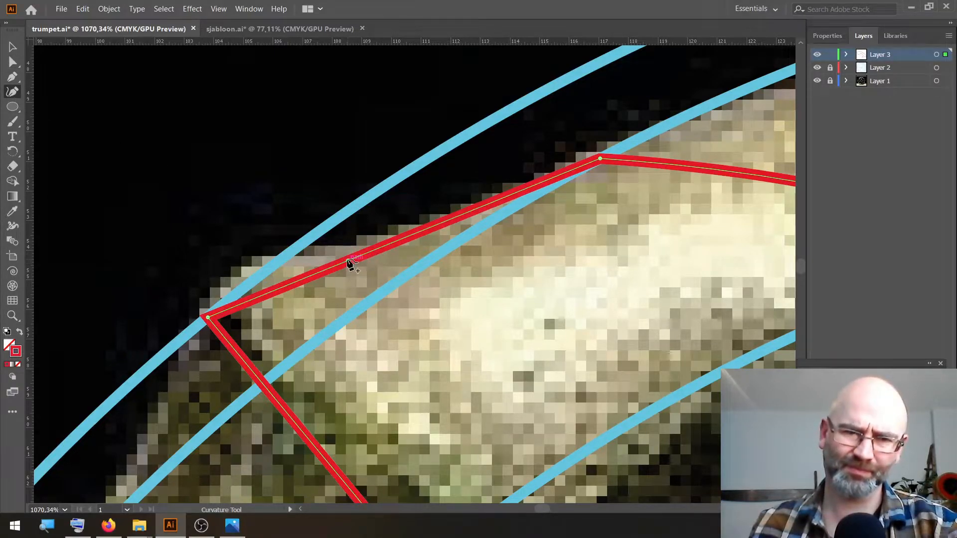
drag(349, 261, 394, 260)
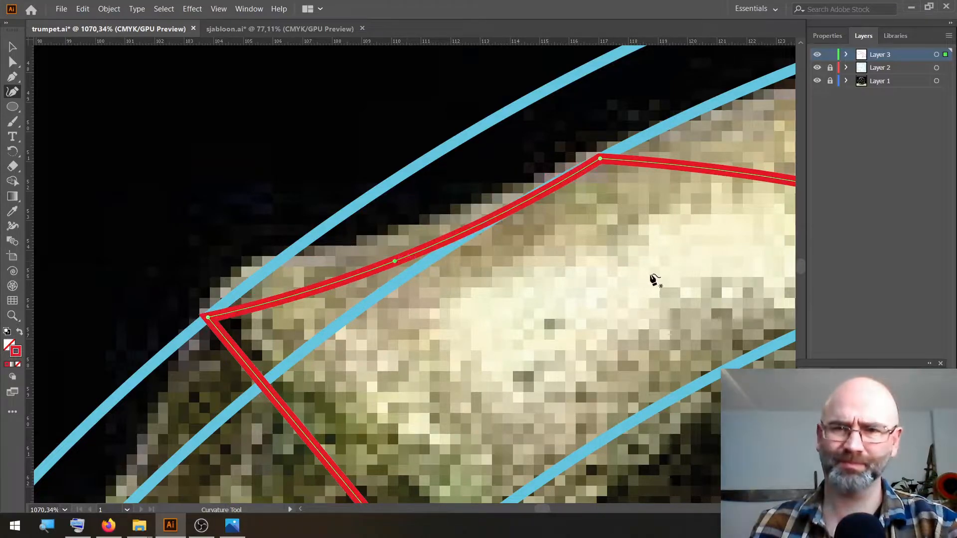
drag(657, 272, 374, 238)
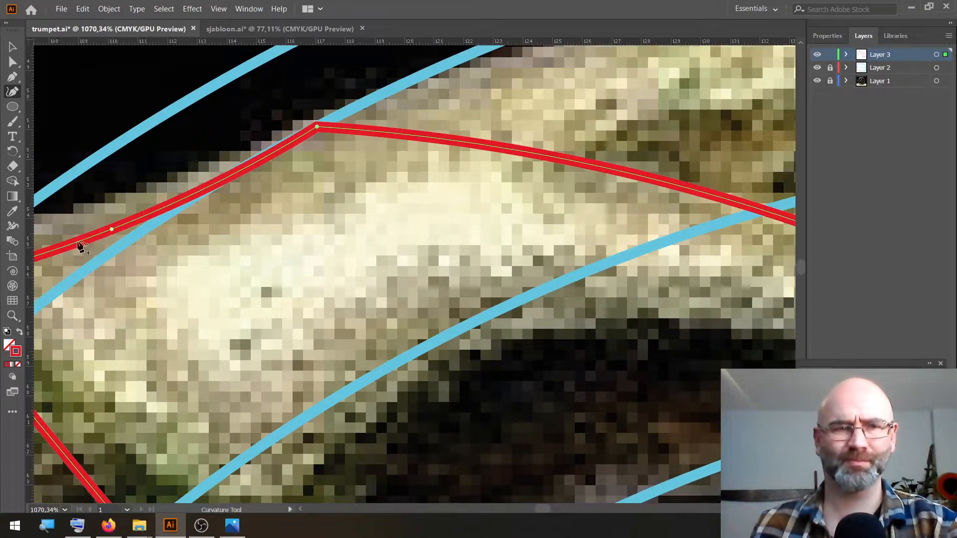
key(ctrl+0)
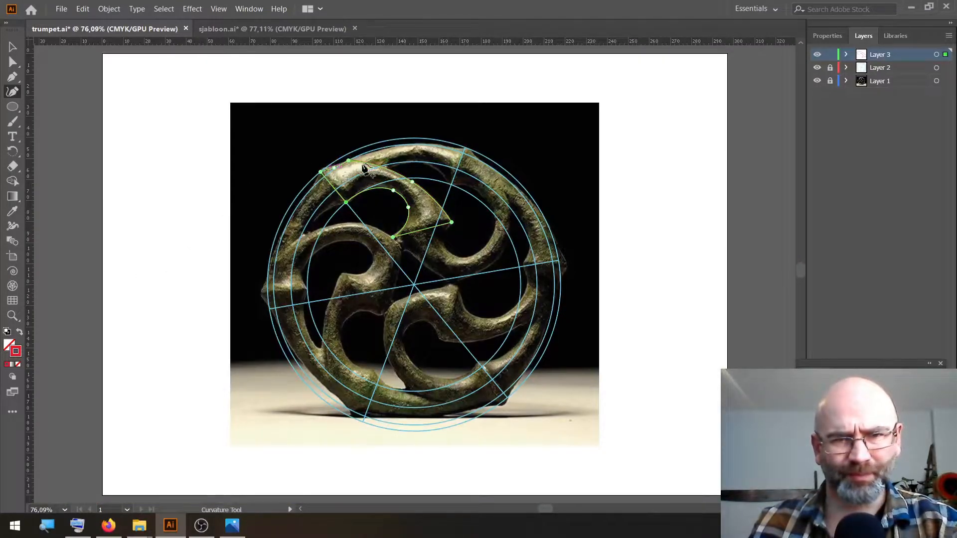
key(v)
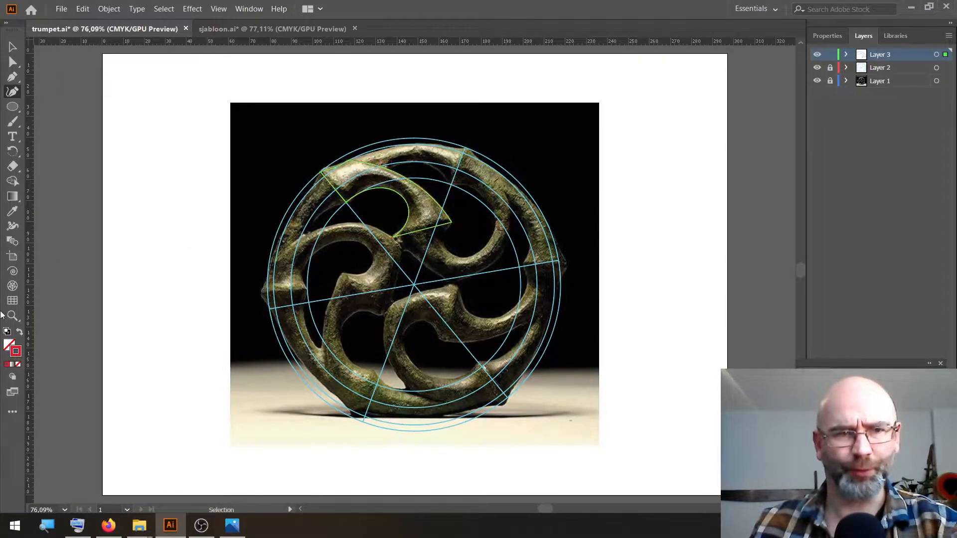
Try to pull the long outer edge outward with an extra curve point just past the upper corner.
click(10, 315)
drag(355, 171, 496, 206)
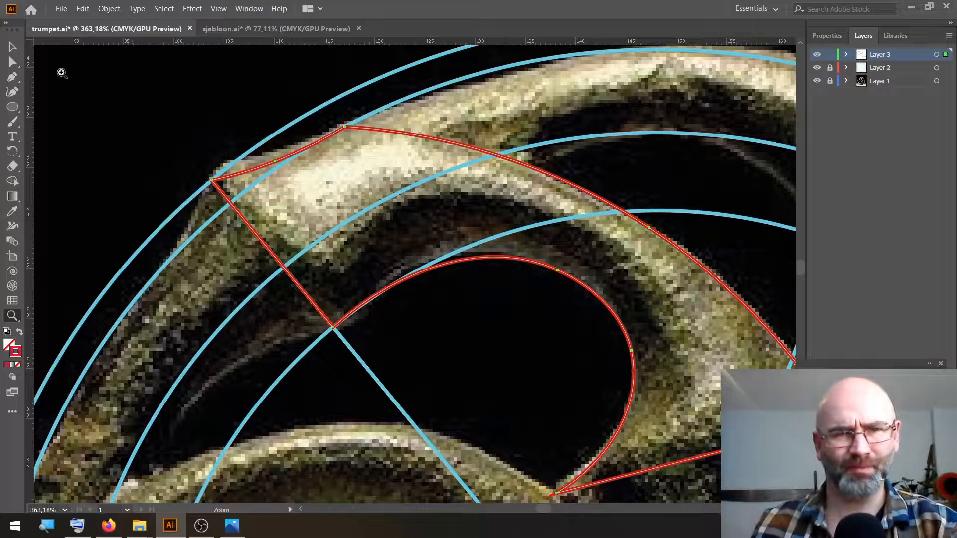
click(13, 93)
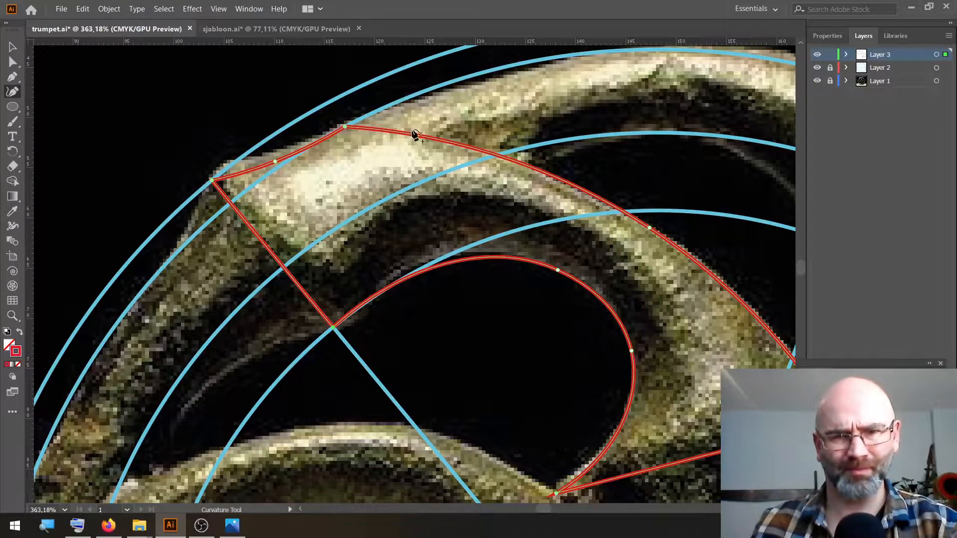
drag(425, 141, 370, 119)
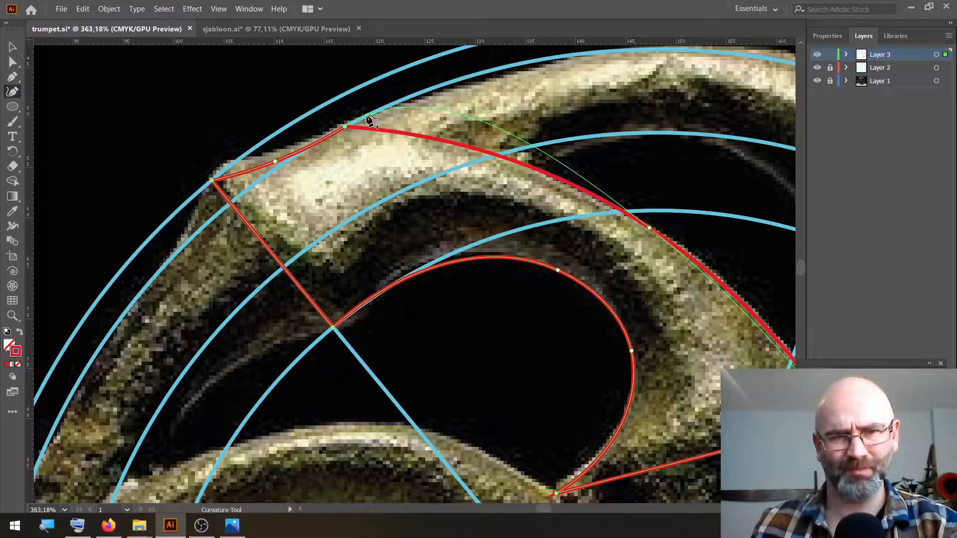
drag(369, 120, 370, 120)
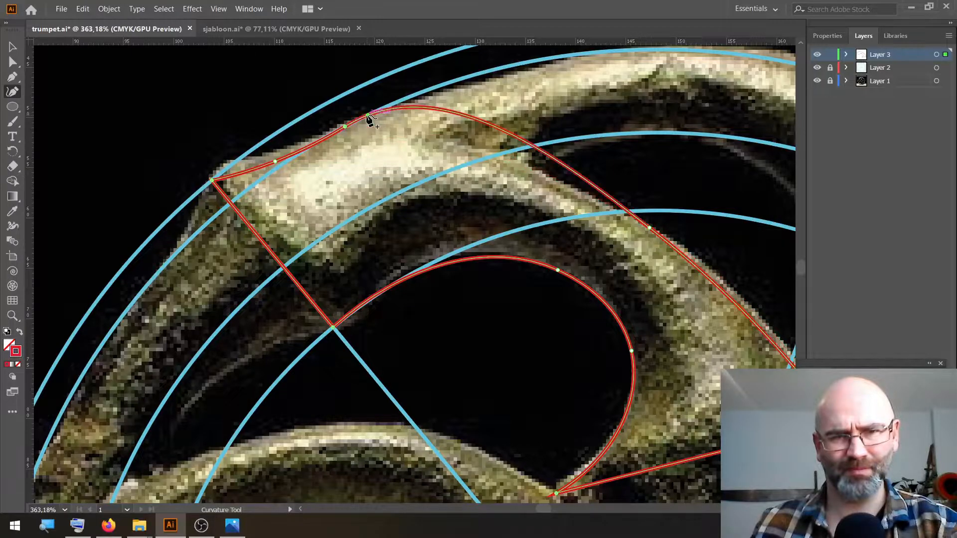
key(ctrl+z)
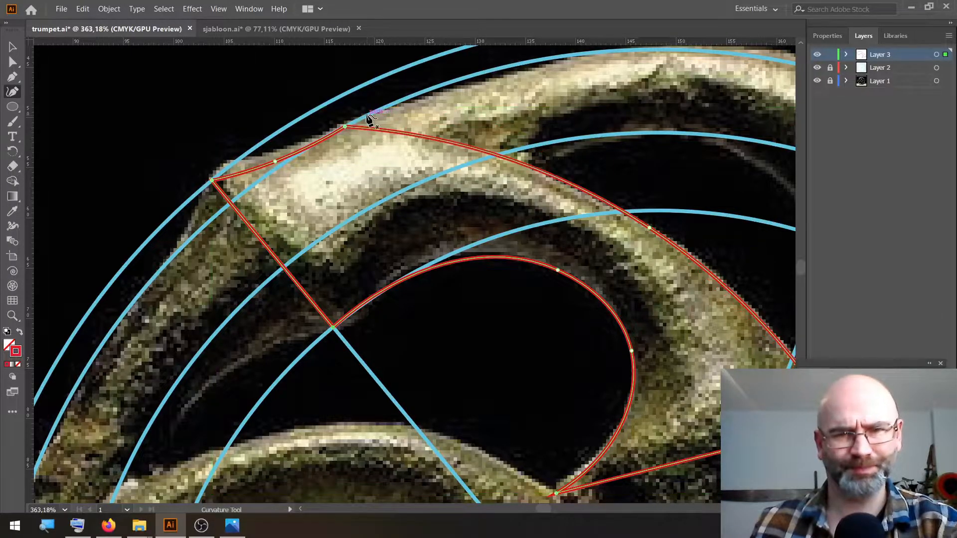
Delete the corner anchor on the outer edge and lengthen the neighbouring point's handle along the rim for one smooth curve.
click(13, 76)
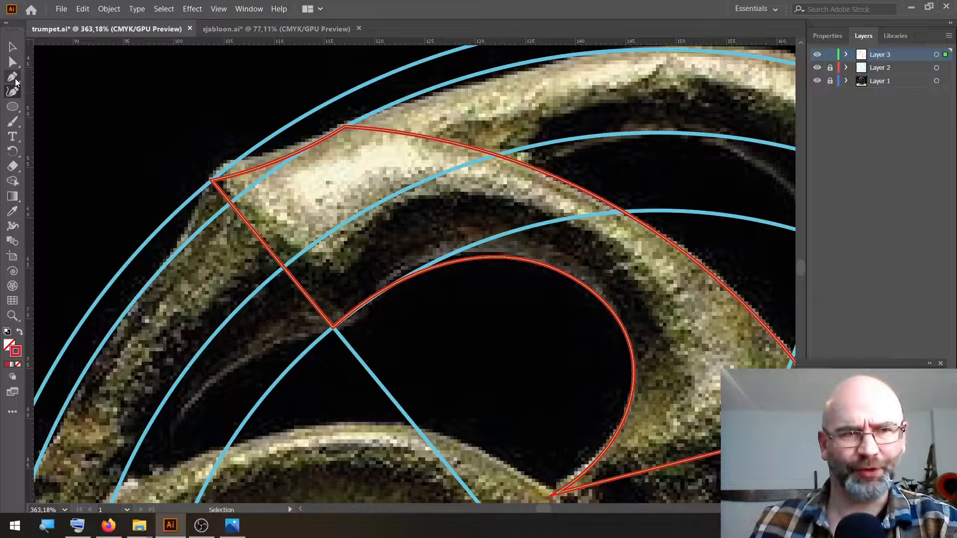
click(344, 128)
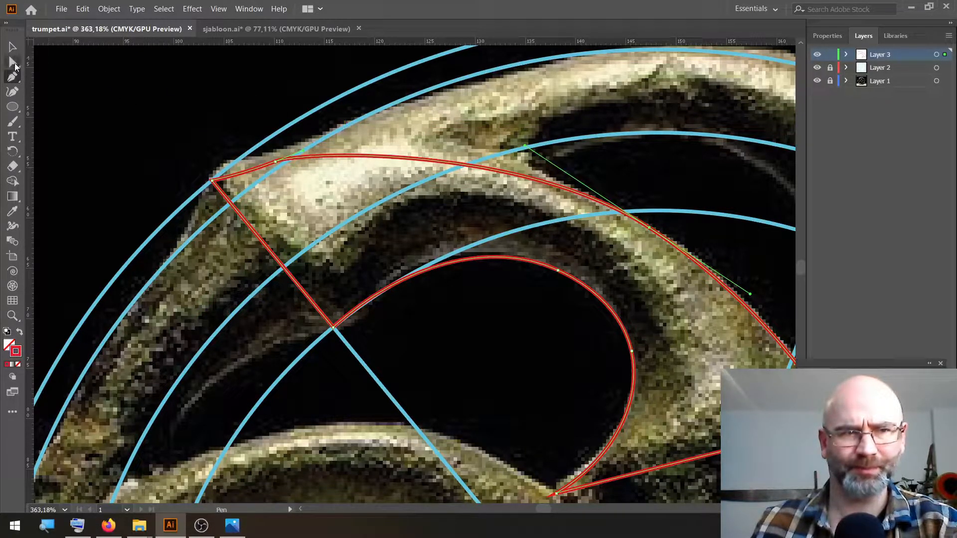
click(14, 63)
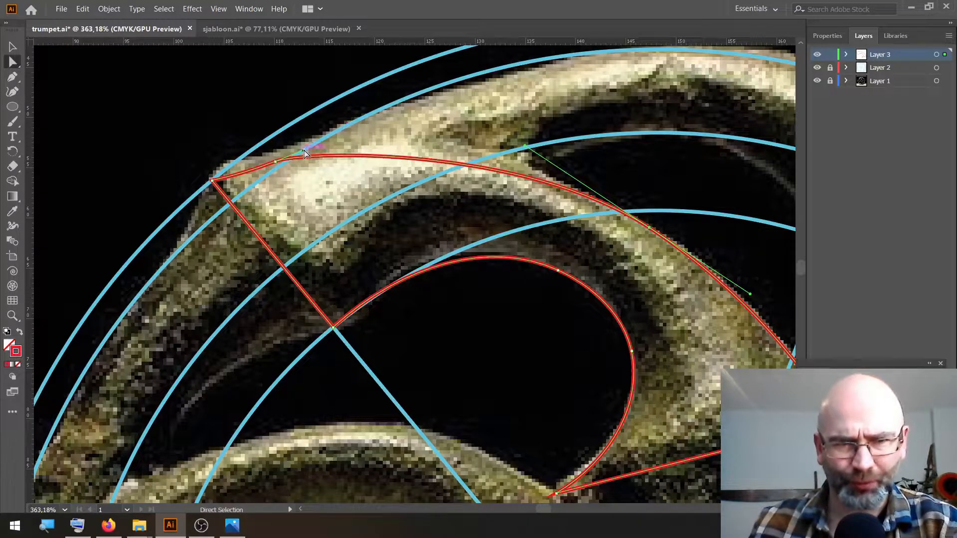
scroll(298, 157, up, 5)
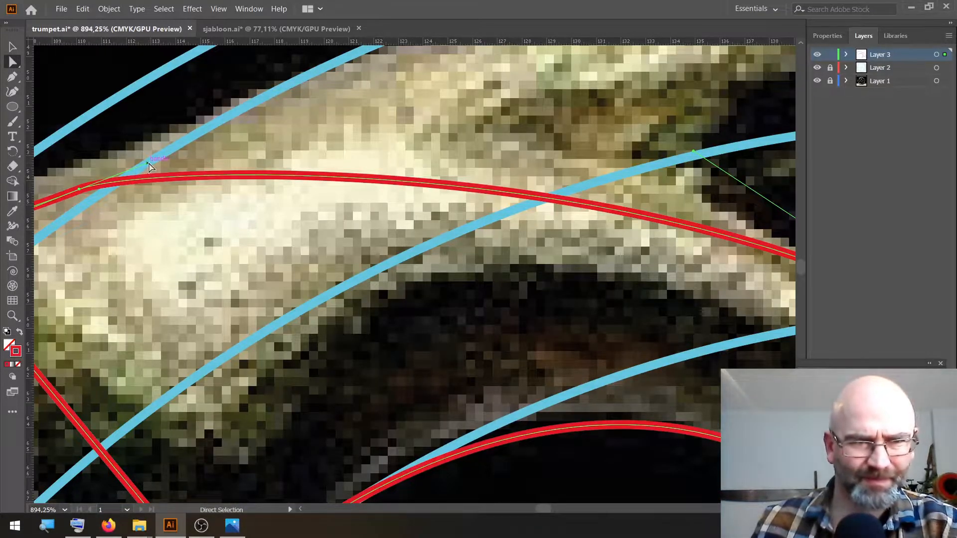
drag(148, 164, 338, 91)
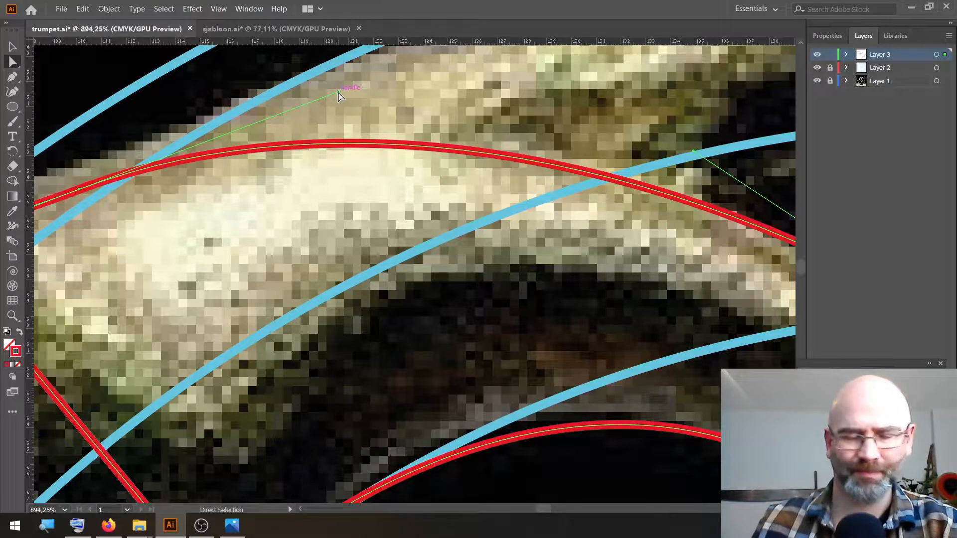
key(ctrl+0)
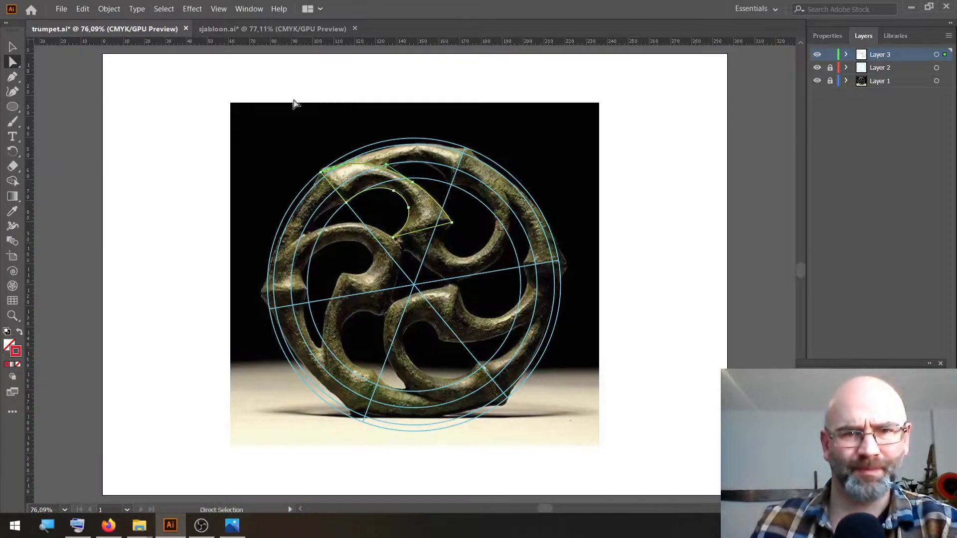
Draw a closed straight-sided Pen outline for the outer band section, from the first shape's outer edge to the next spoke and back.
click(13, 316)
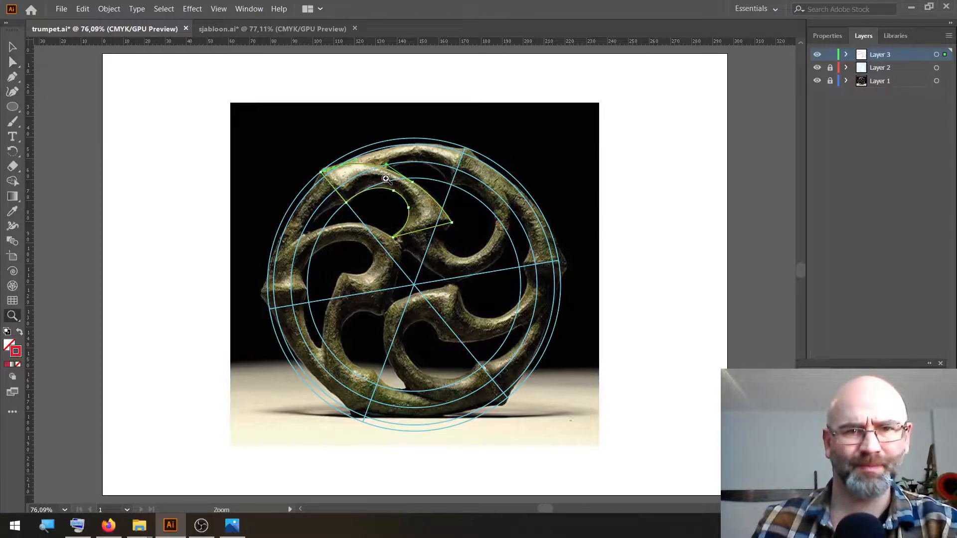
drag(386, 179, 513, 216)
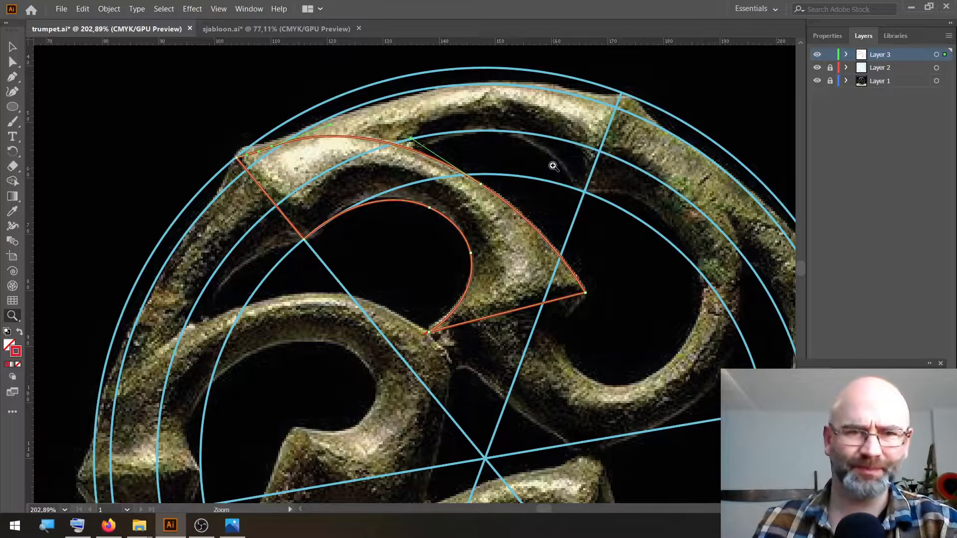
key(ctrl)
ctrl+click(535, 155)
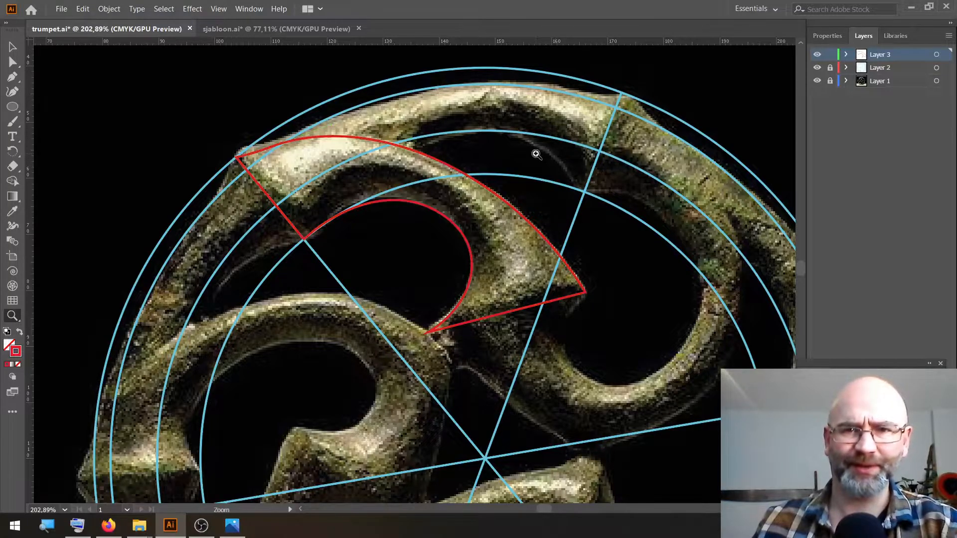
click(12, 76)
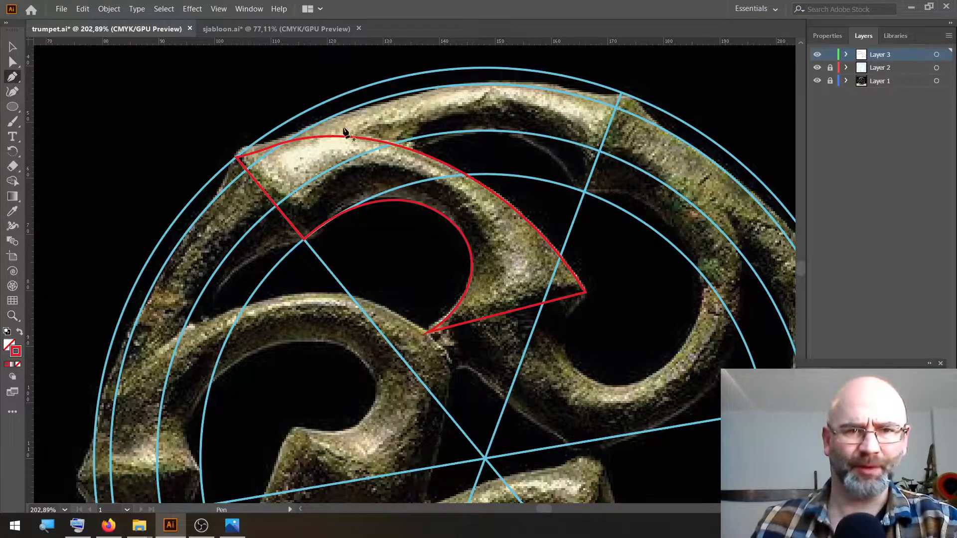
drag(287, 143, 622, 95)
click(586, 192)
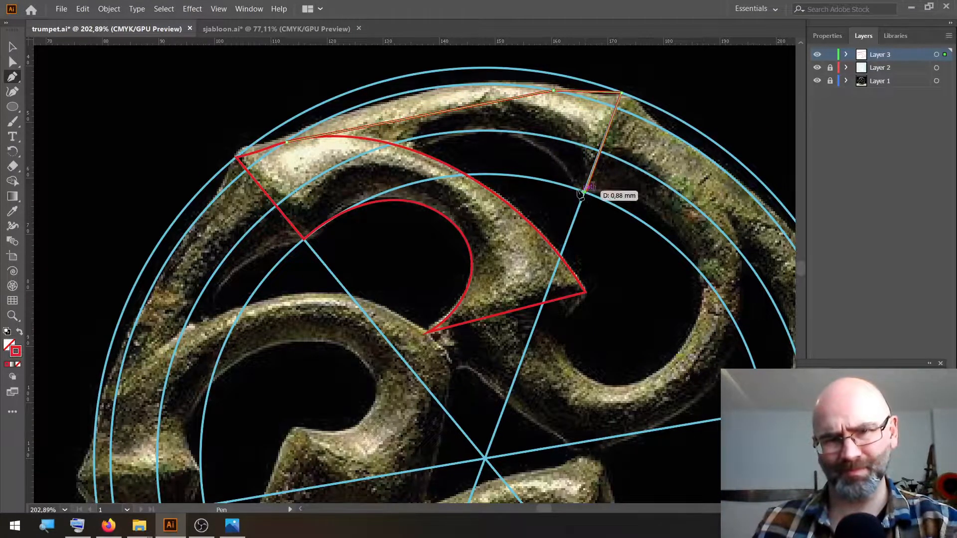
click(286, 142)
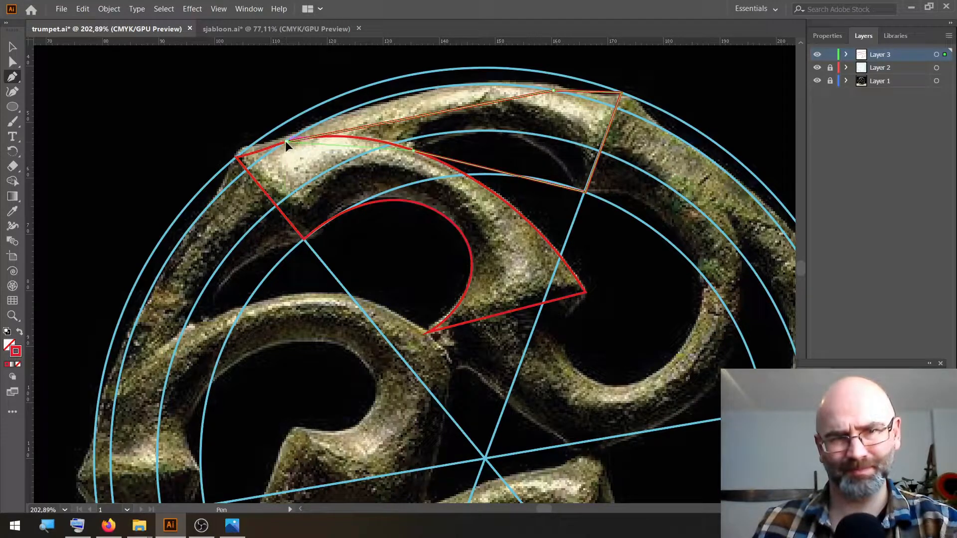
ctrl+click(548, 213)
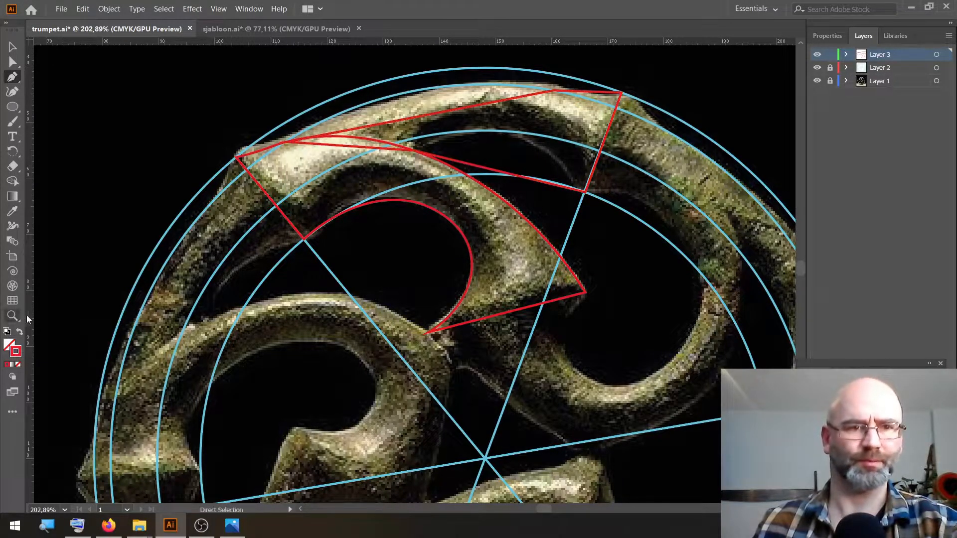
Bend the long outer edge of the outer band section outward with the Curvature tool to follow the ornament's rim.
key(z)
drag(470, 111, 543, 246)
scroll(543, 249, up, 2)
scroll(543, 252, up, 1)
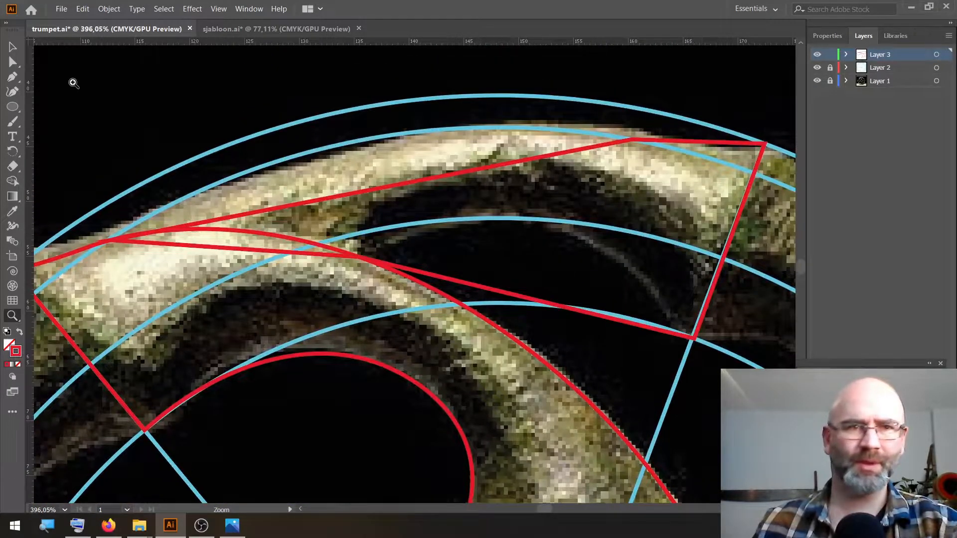
click(13, 91)
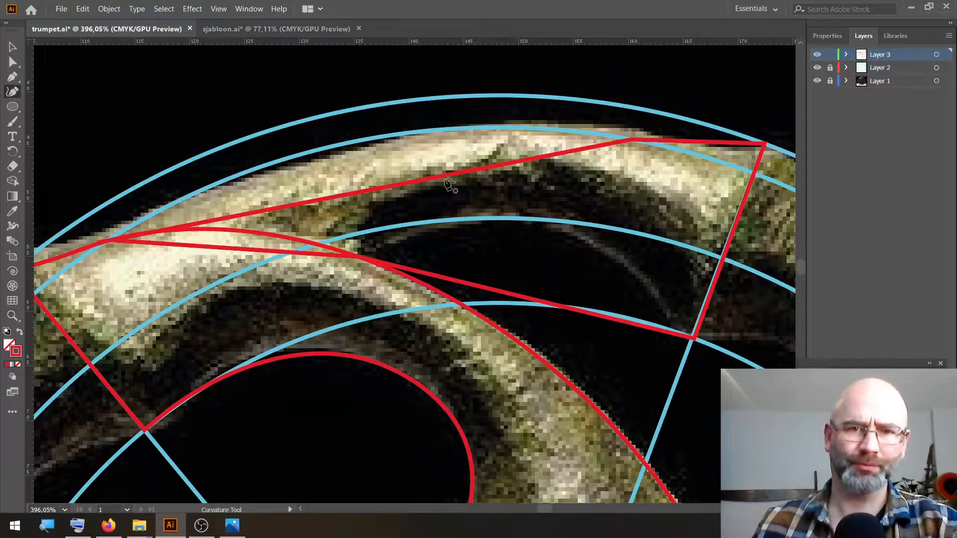
click(419, 180)
drag(419, 180, 374, 138)
Curve the band section's two lower edges along the first shape and the dark opening, and add a curve point on its short outer edge.
drag(235, 254, 239, 230)
drag(553, 242, 534, 223)
click(705, 145)
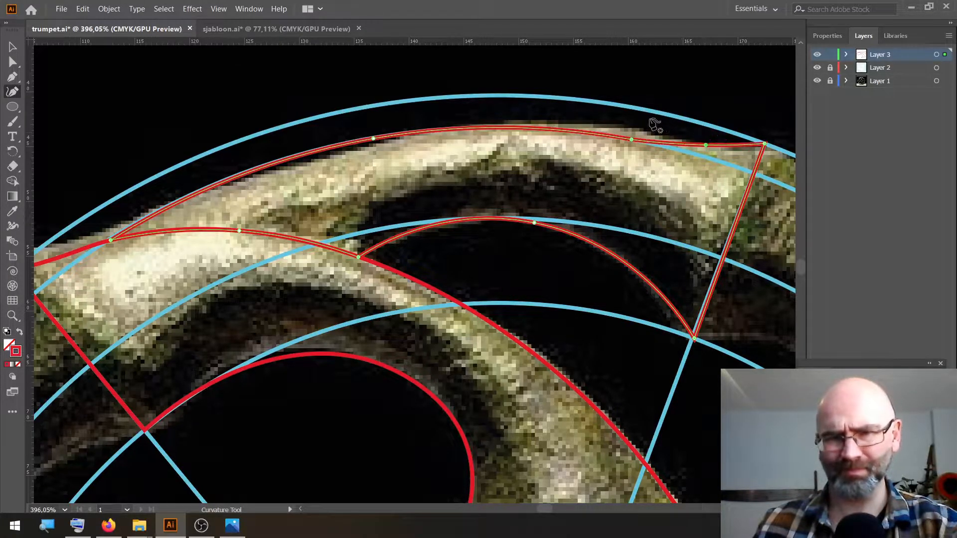
key(Escape)
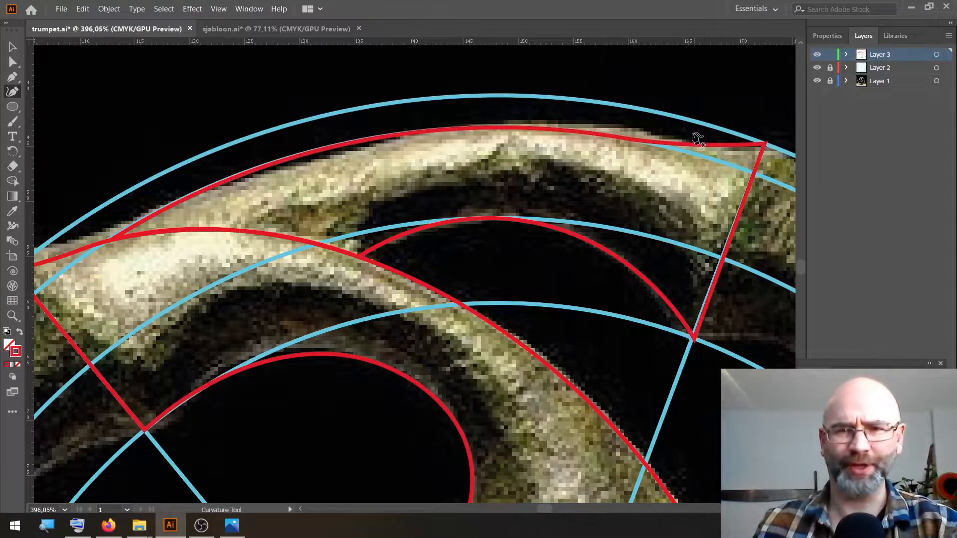
Draw a closed straight-sided Pen outline for the next spiral arm, joining the first shape's end edge to the band section's spoke edge and rim corner.
key(ctrl+0)
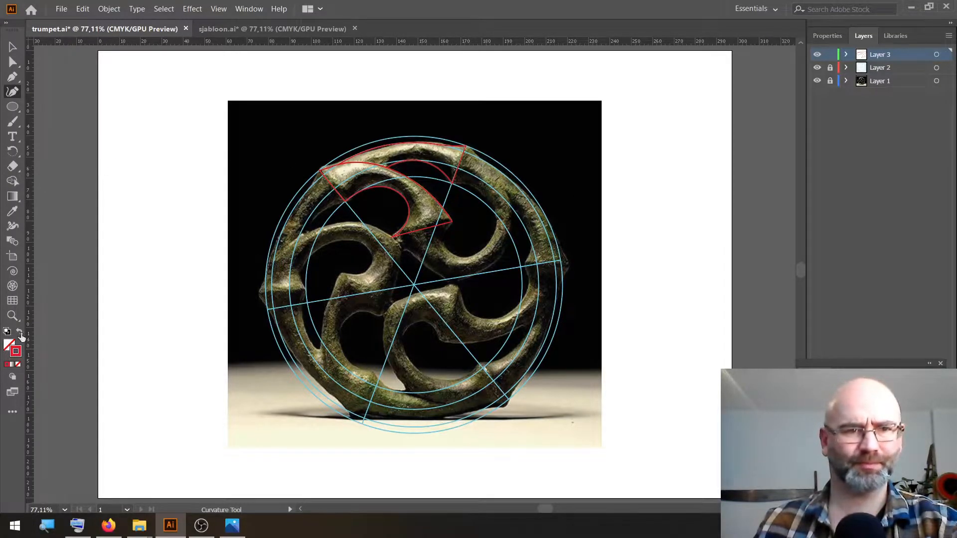
click(13, 315)
drag(459, 219, 531, 252)
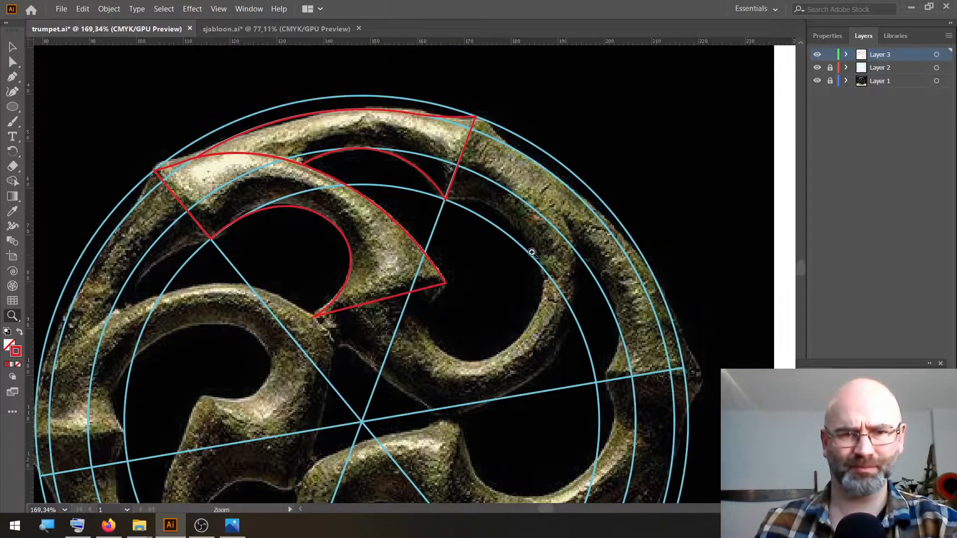
click(12, 76)
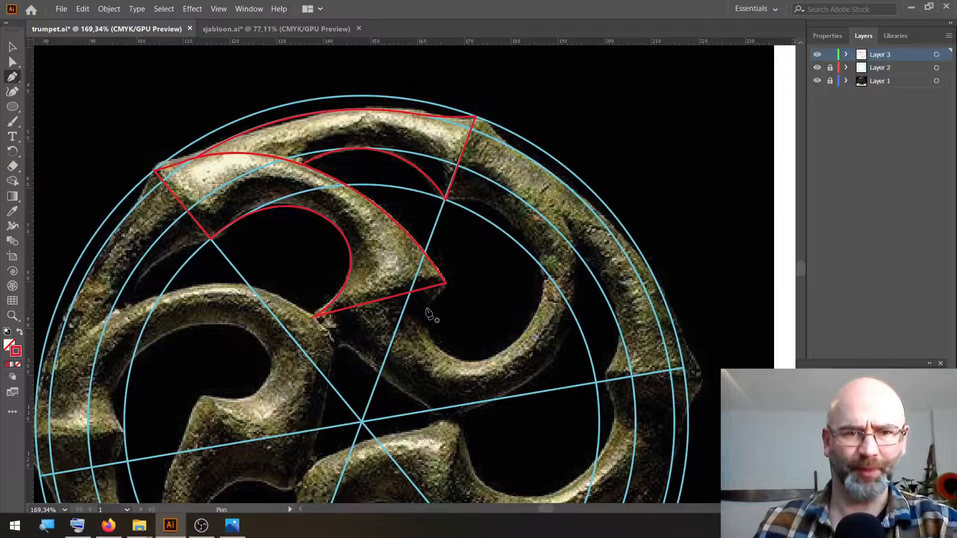
click(314, 317)
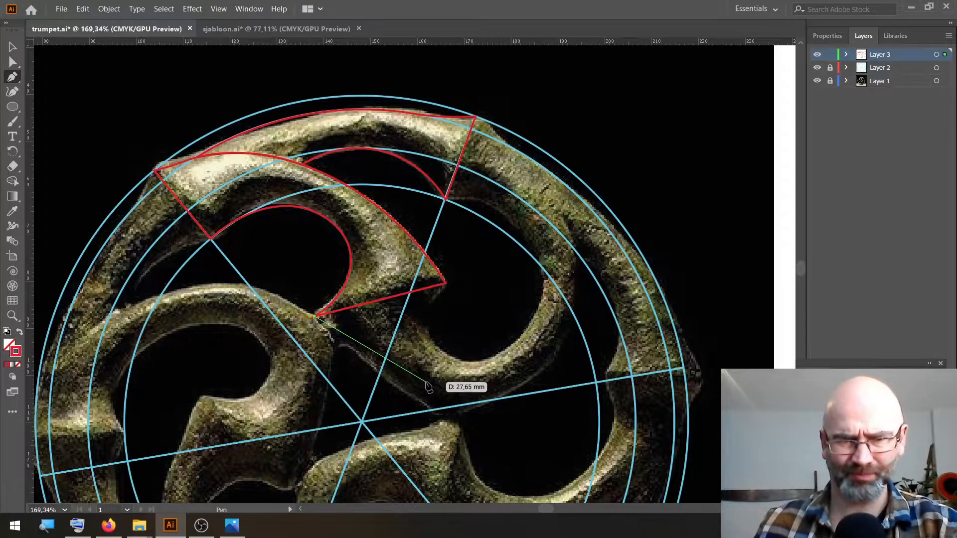
click(445, 283)
click(445, 200)
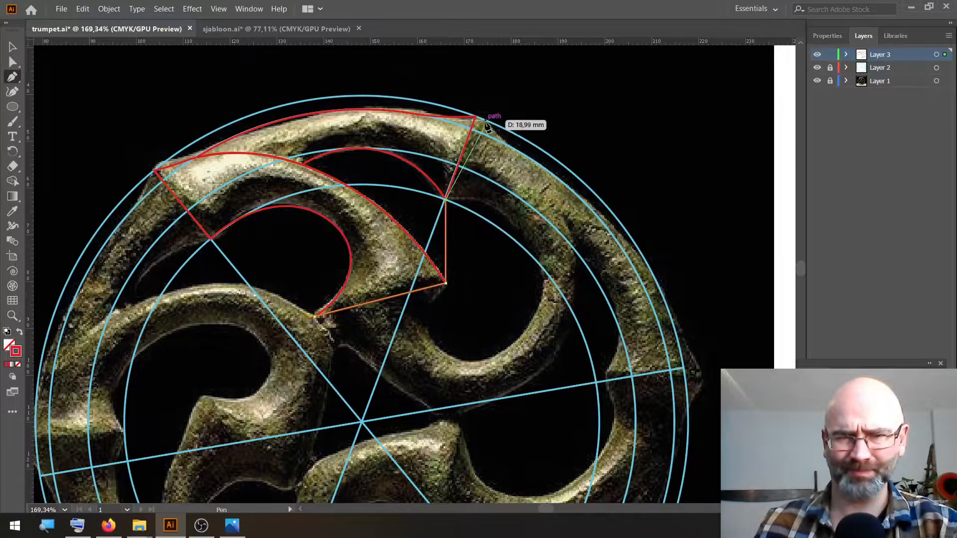
drag(474, 117, 509, 146)
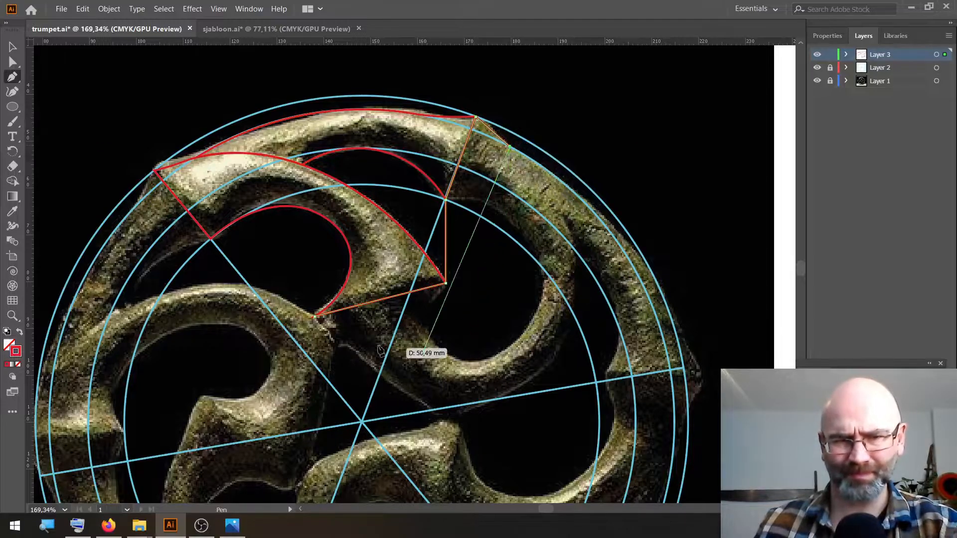
click(315, 318)
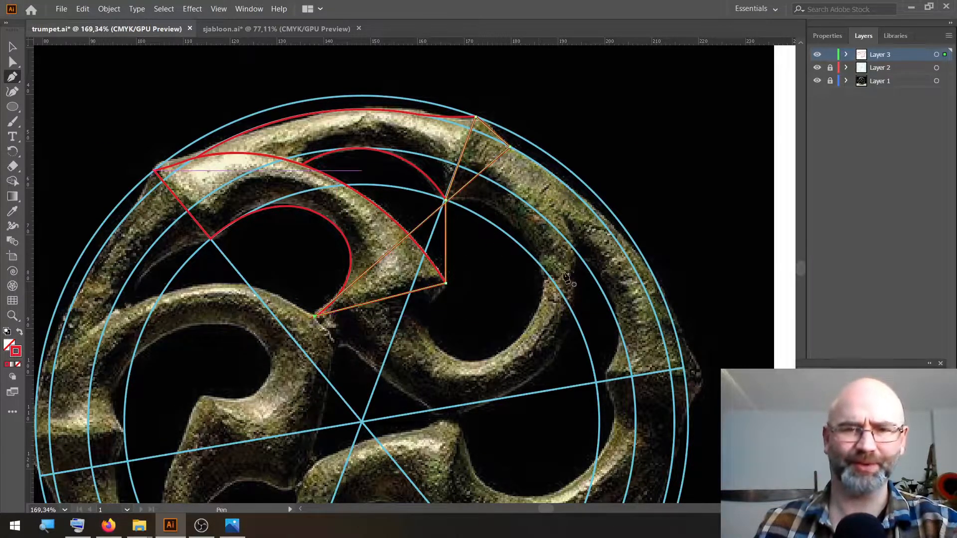
ctrl+click(507, 267)
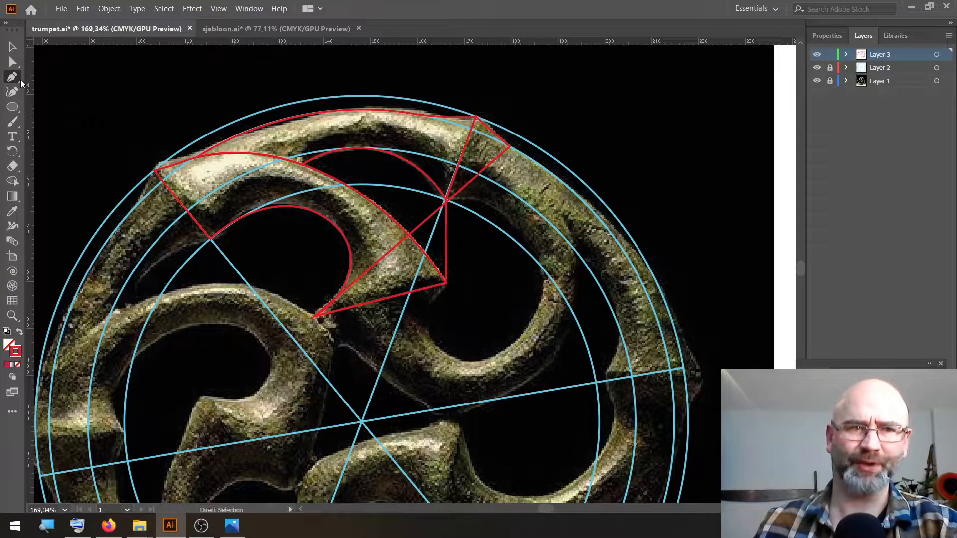
Bend the spiral arm's long outer and inner edges with the Curvature tool to follow the hooked arm in the photo.
click(12, 92)
click(423, 222)
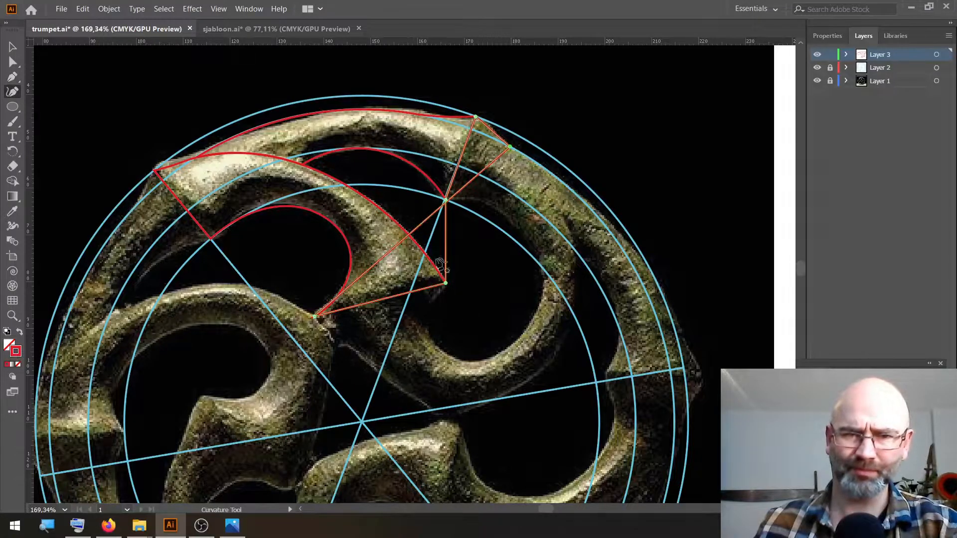
drag(424, 224, 522, 392)
drag(542, 343, 574, 249)
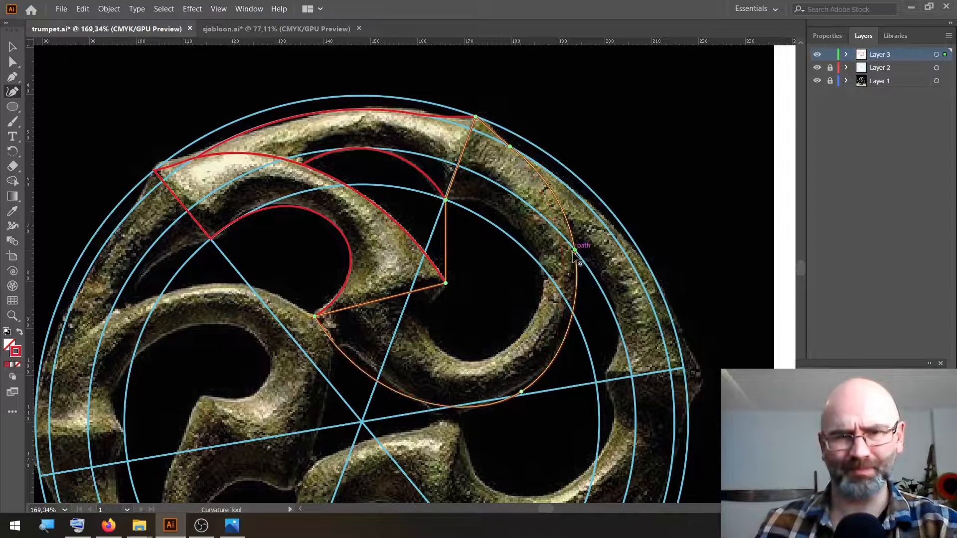
drag(454, 238, 440, 352)
drag(516, 238, 532, 245)
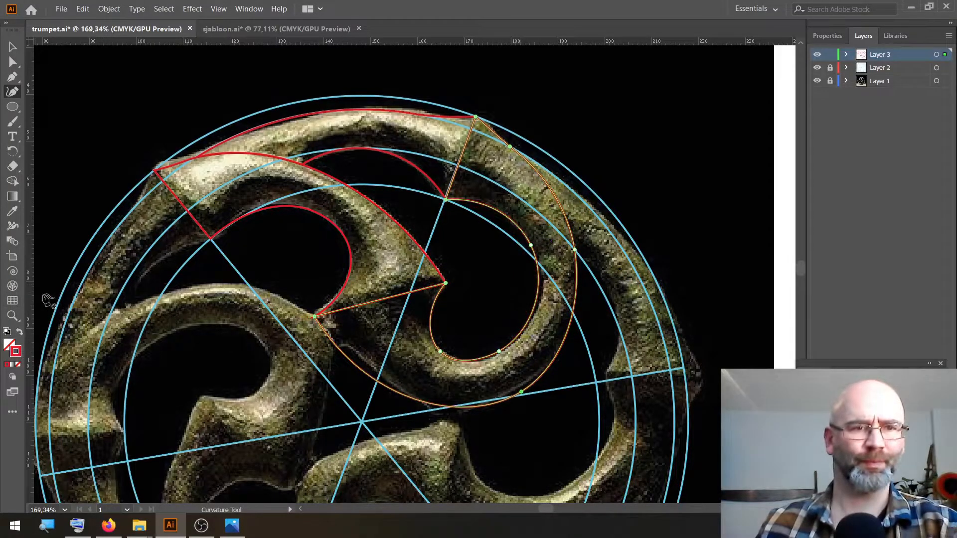
Bend the spiral arm's short outer edge beside the knob slightly inward to follow the concave rim.
click(13, 316)
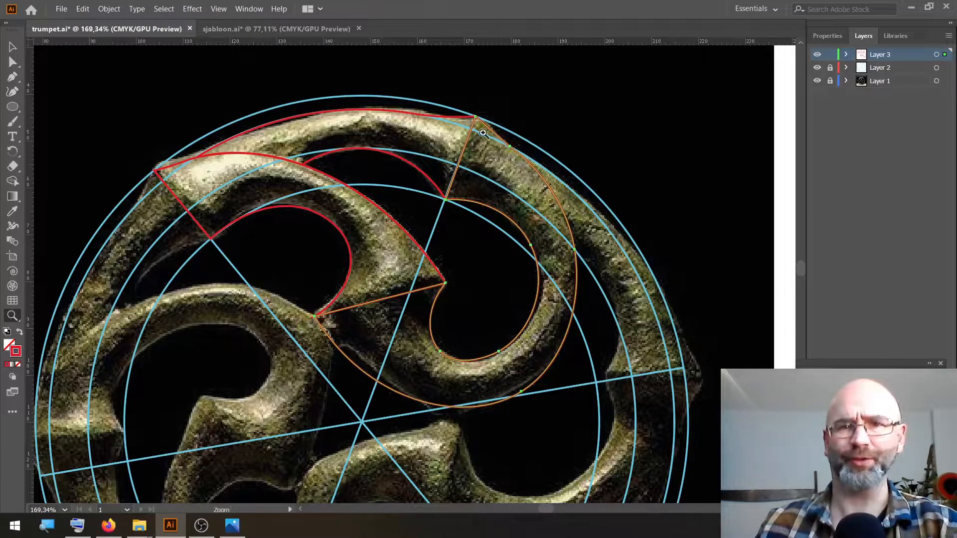
drag(483, 134, 722, 203)
scroll(627, 271, up, 1)
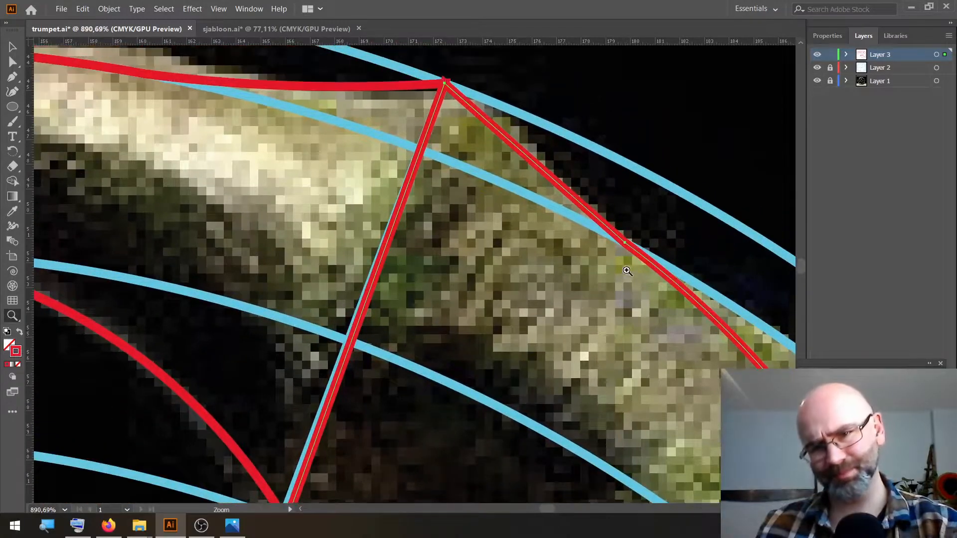
scroll(628, 272, up, 1)
click(15, 95)
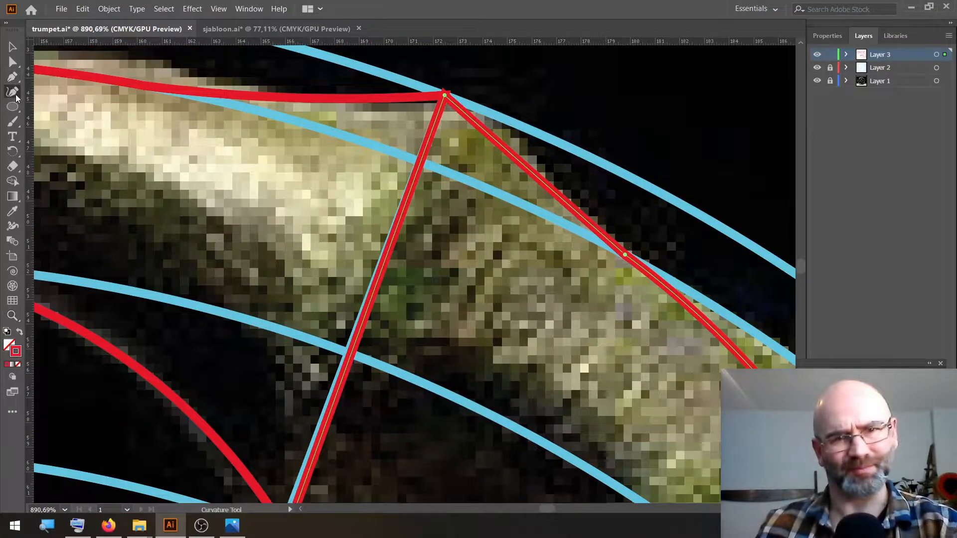
click(531, 172)
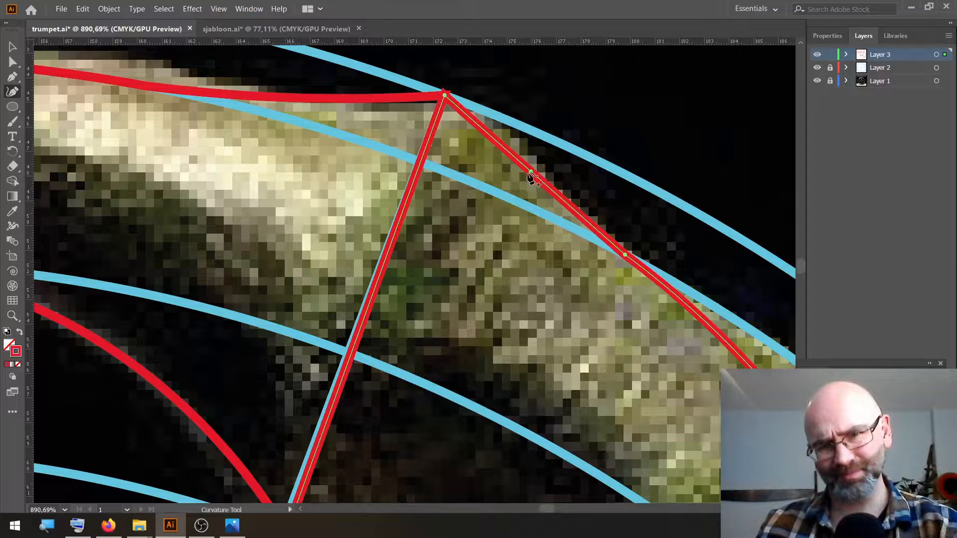
drag(529, 172, 528, 176)
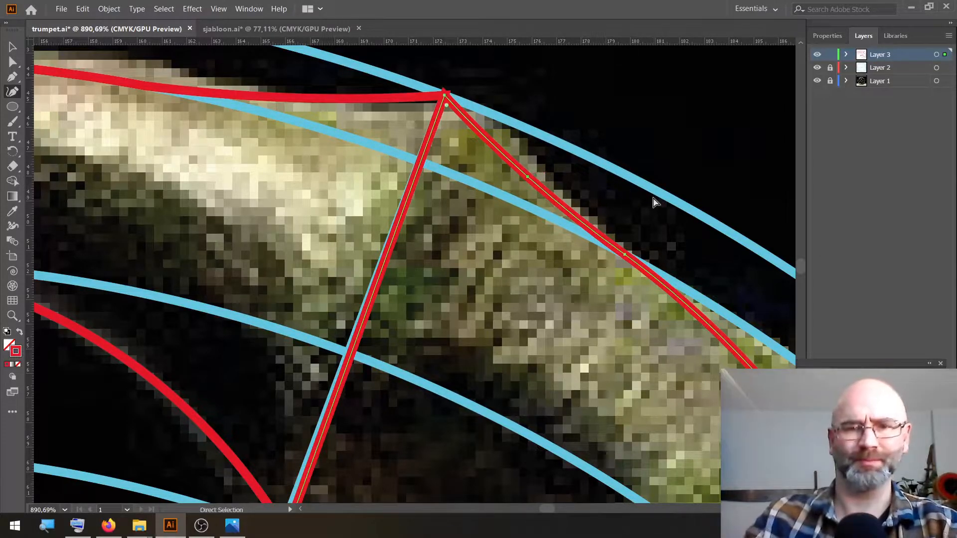
key(ctrl+0)
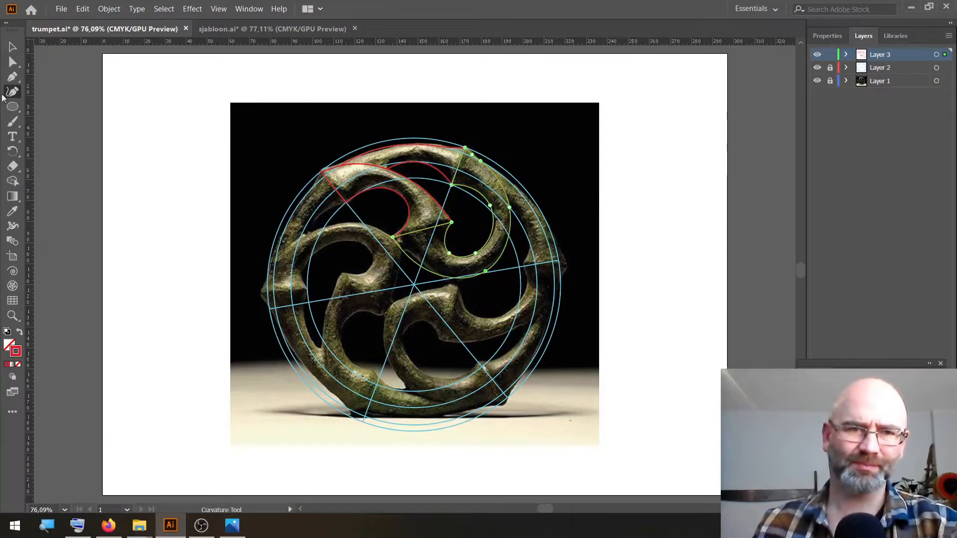
Create a copy of the spiral arm outline rotated 120° about the centre of the polar grid.
click(12, 46)
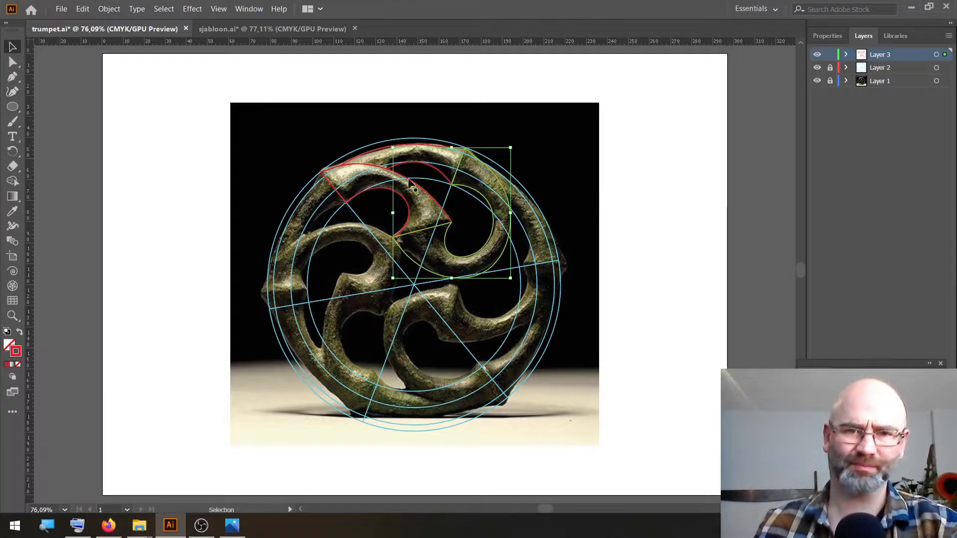
click(580, 192)
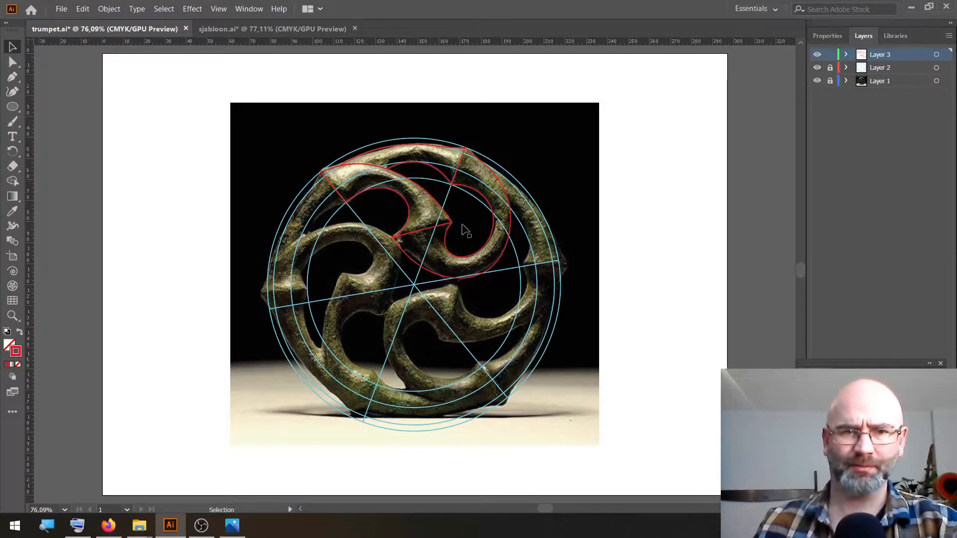
click(504, 240)
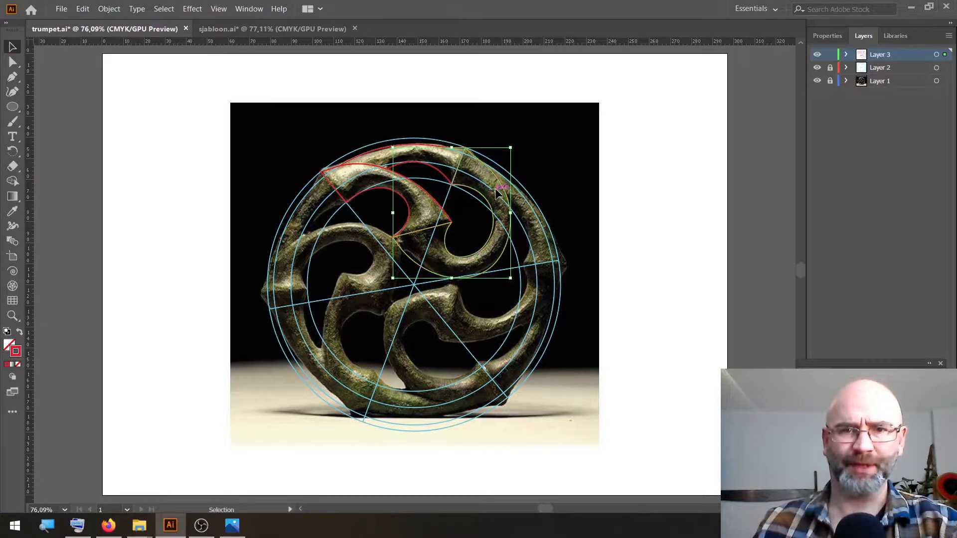
click(10, 156)
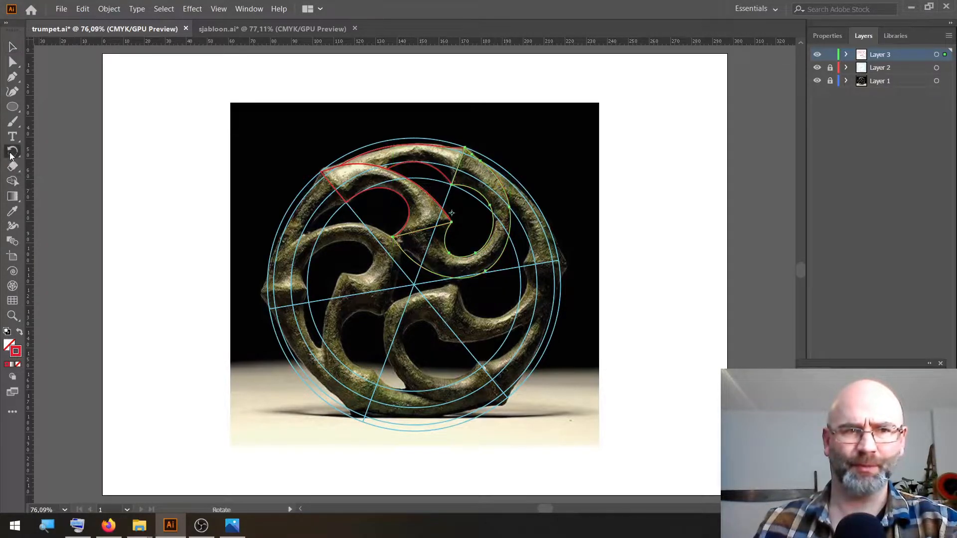
alt+click(414, 283)
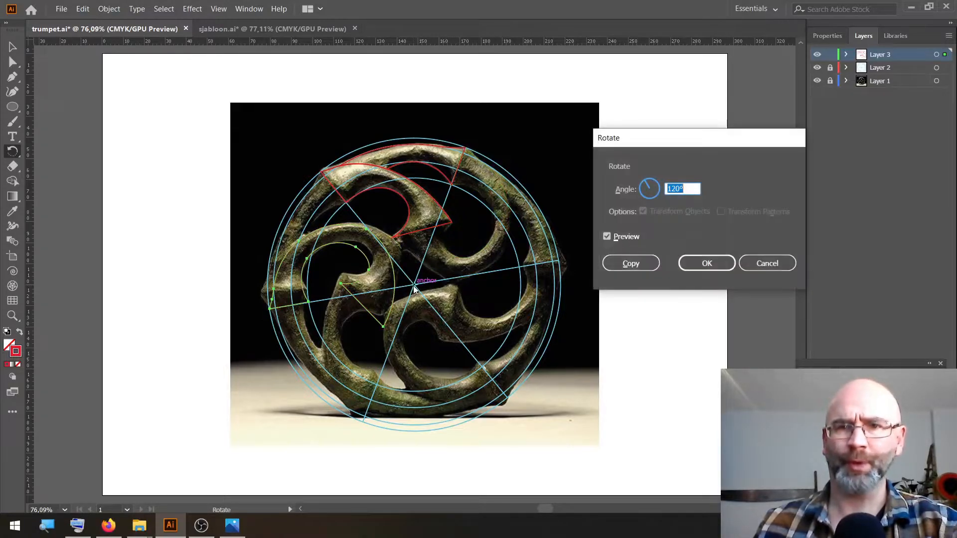
click(631, 263)
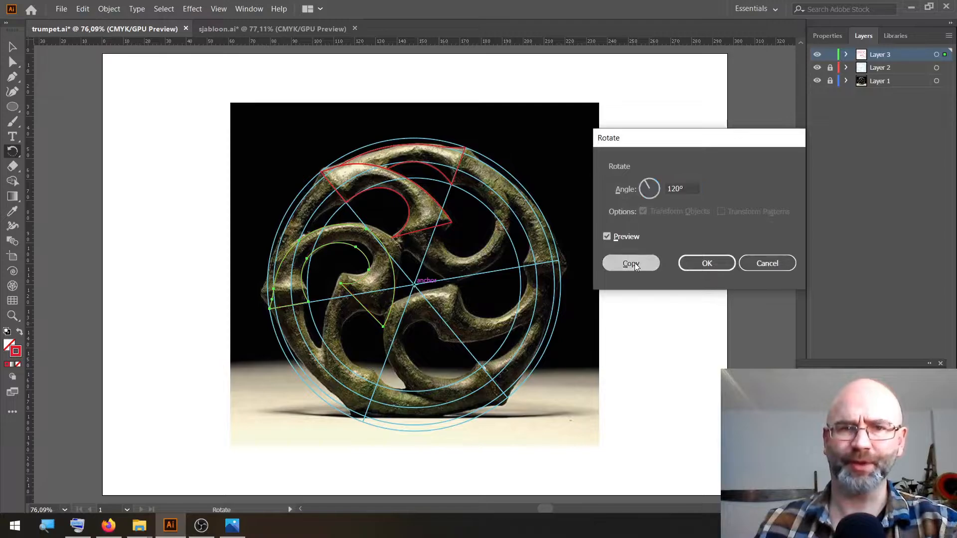
click(12, 46)
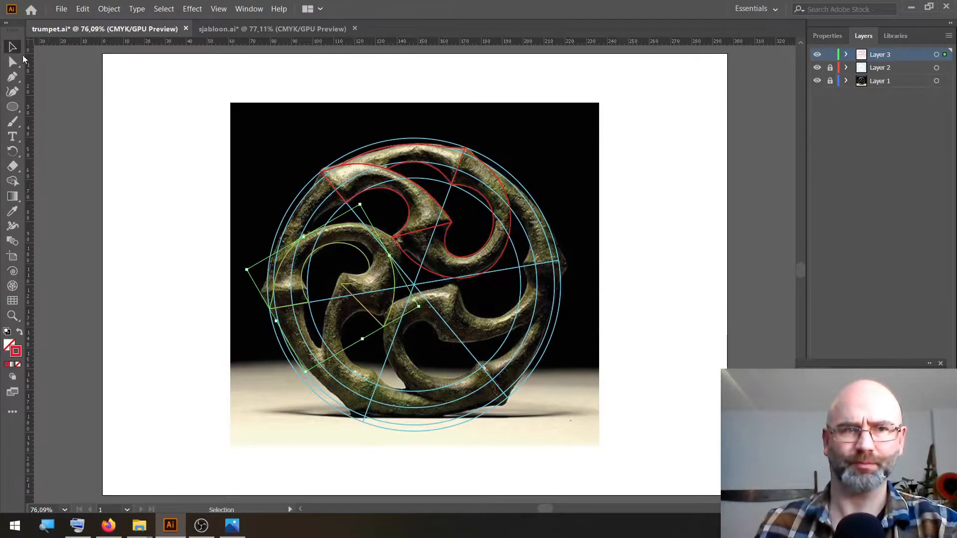
click(208, 193)
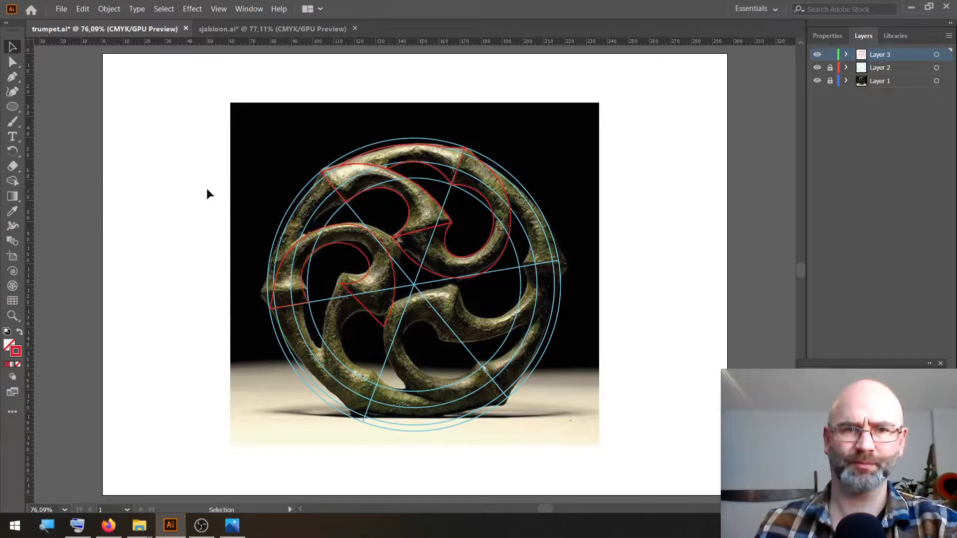
Draw a closed straight-sided Pen outline for the left outer band section, from the first shape's spoke edge to the rotated arm's outer edge and back.
click(12, 316)
drag(299, 217, 453, 235)
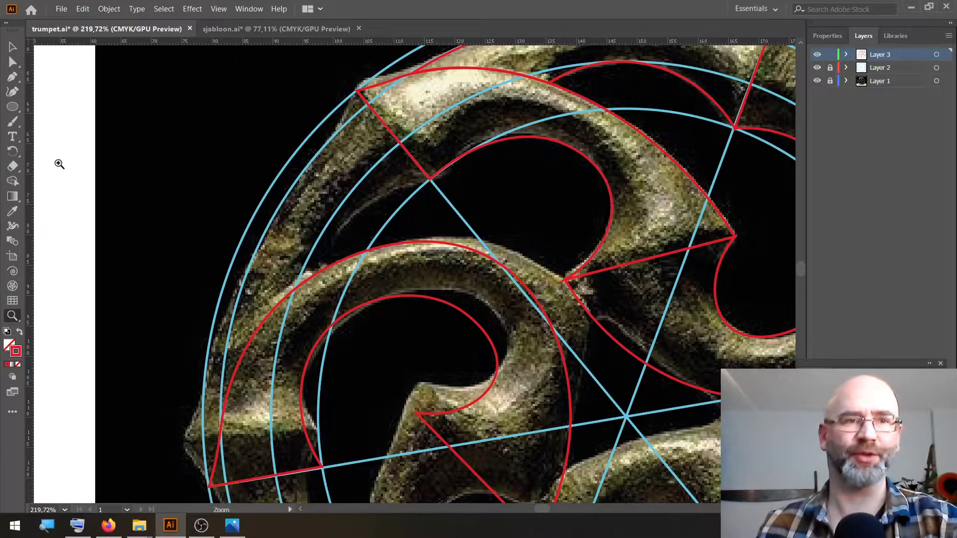
click(12, 77)
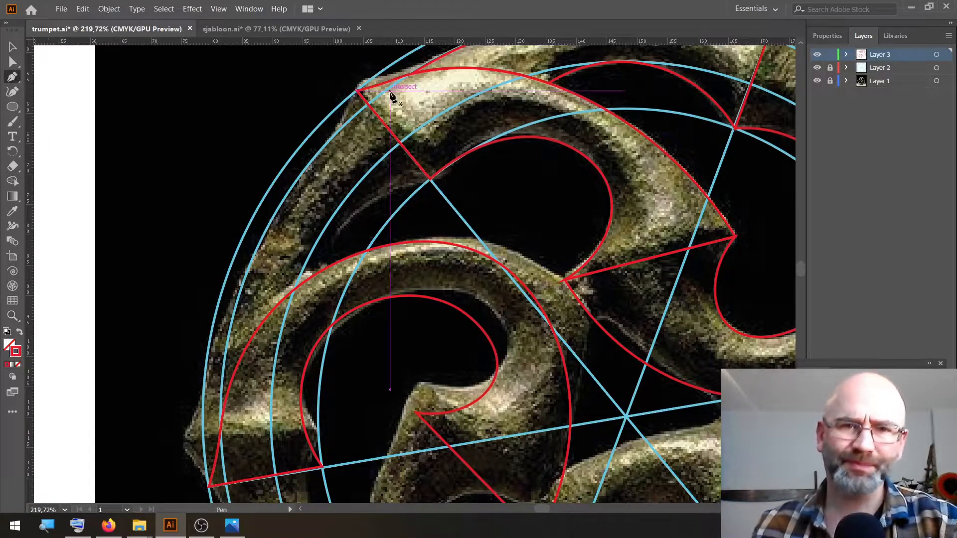
click(357, 91)
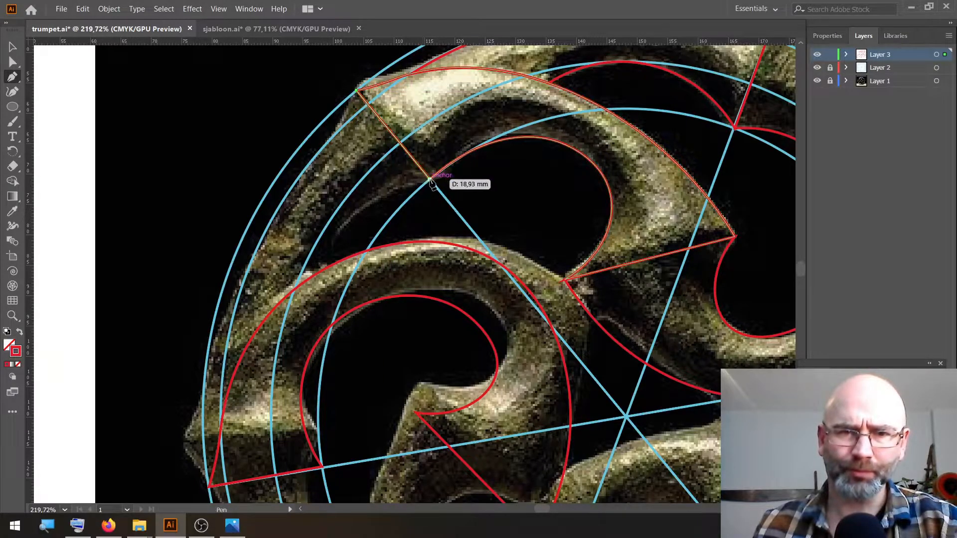
click(429, 178)
click(294, 289)
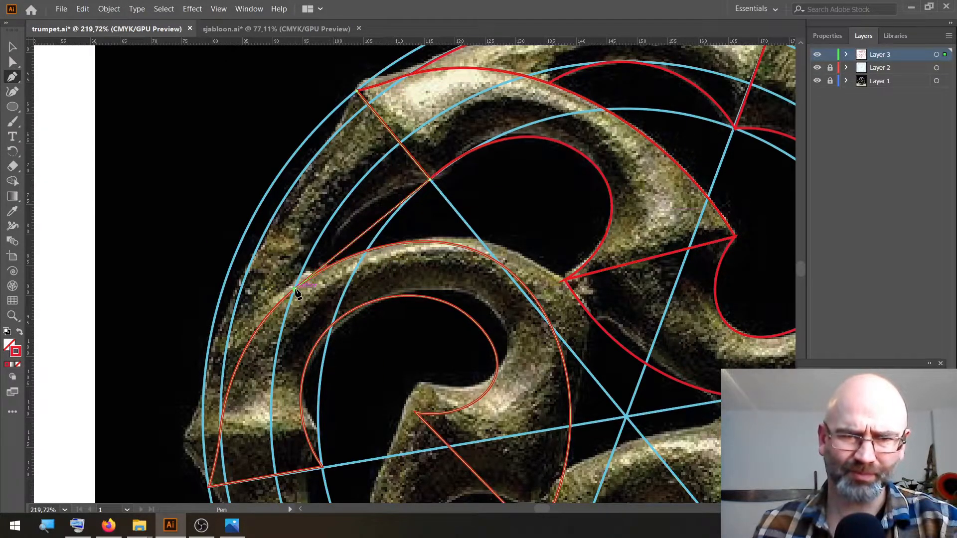
click(221, 429)
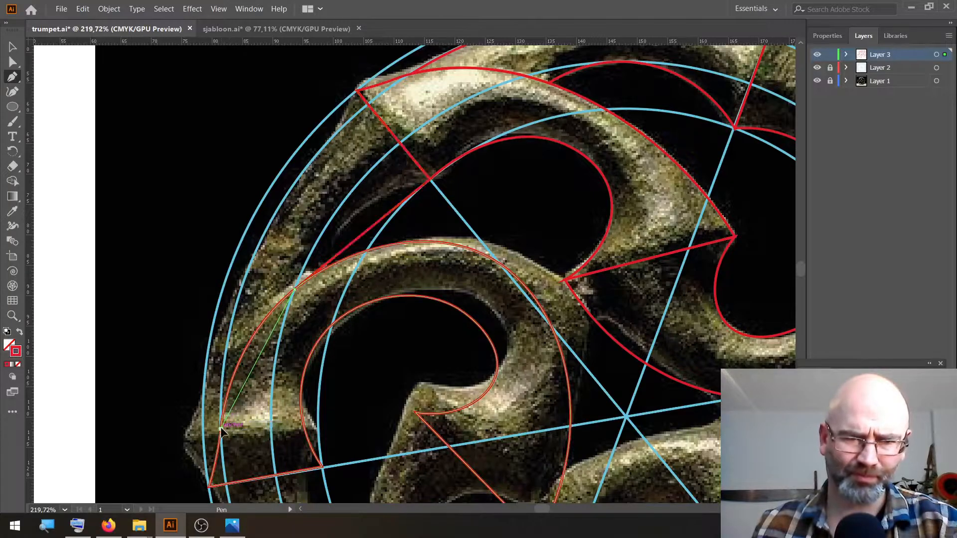
click(333, 135)
click(357, 90)
ctrl+click(274, 130)
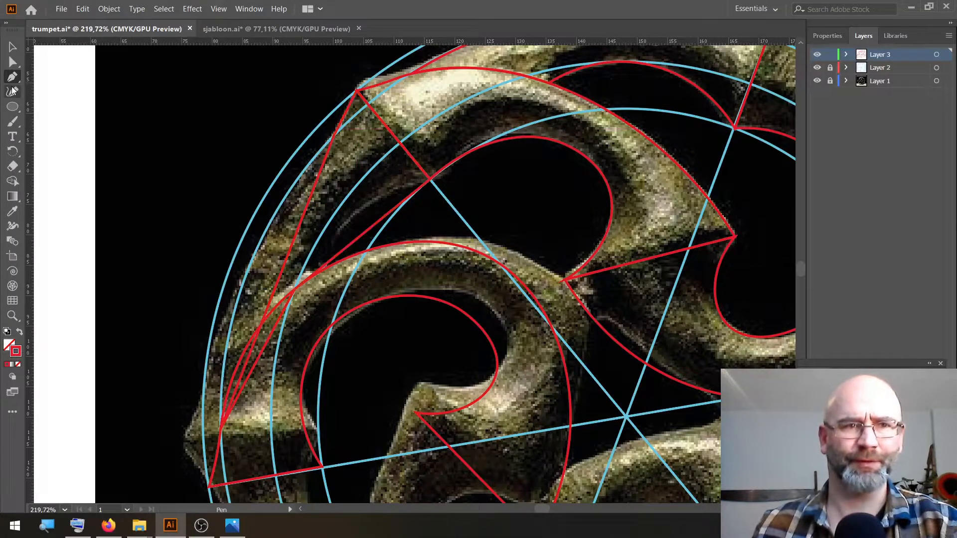
Bend the left band section's outer and inner edges with the Curvature tool to follow the photo, with a concave dip near the outer tip.
click(12, 92)
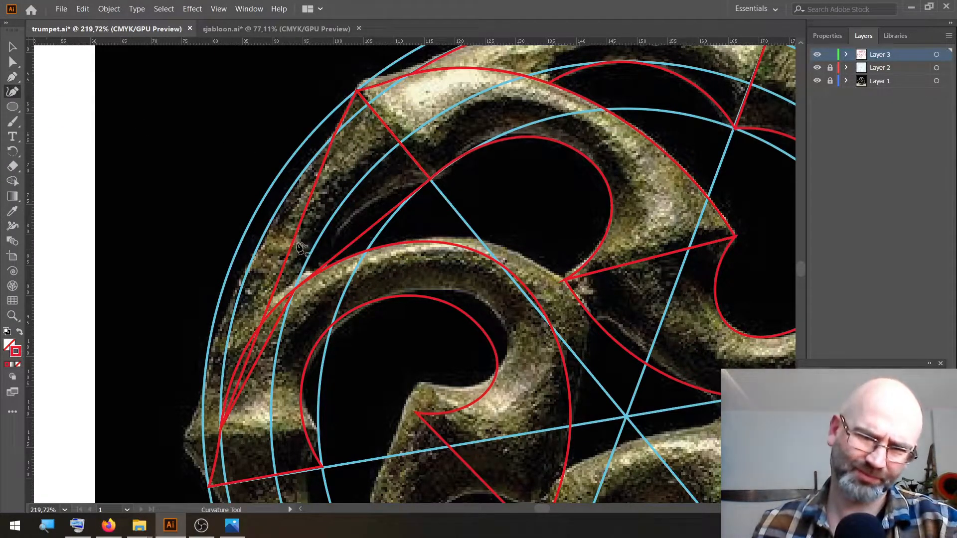
click(294, 240)
drag(293, 240, 256, 252)
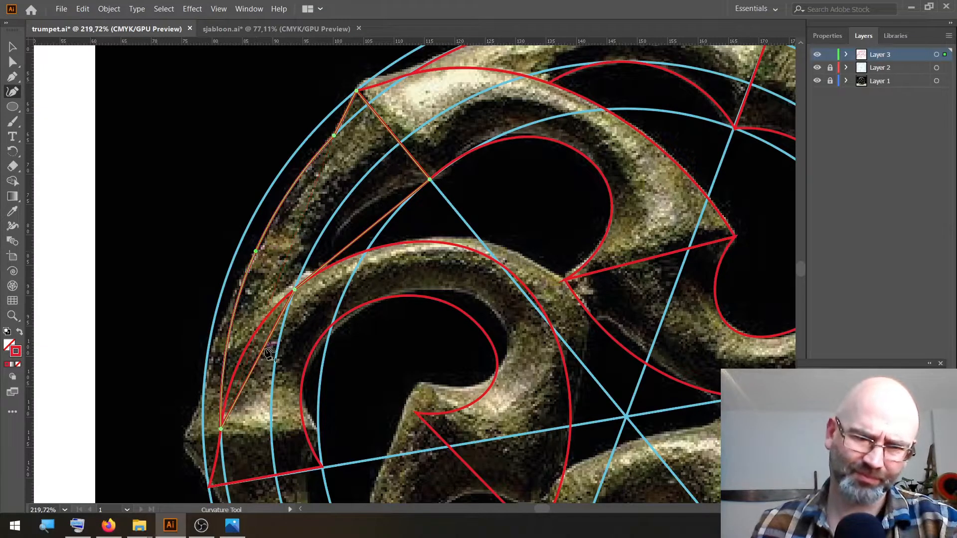
drag(265, 346, 251, 340)
drag(386, 230, 338, 224)
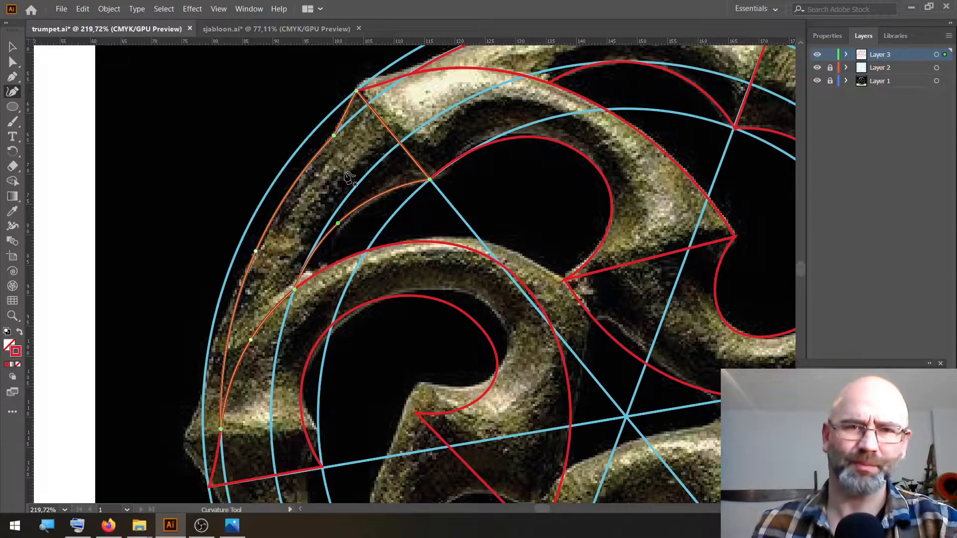
drag(342, 126, 349, 123)
key(Escape)
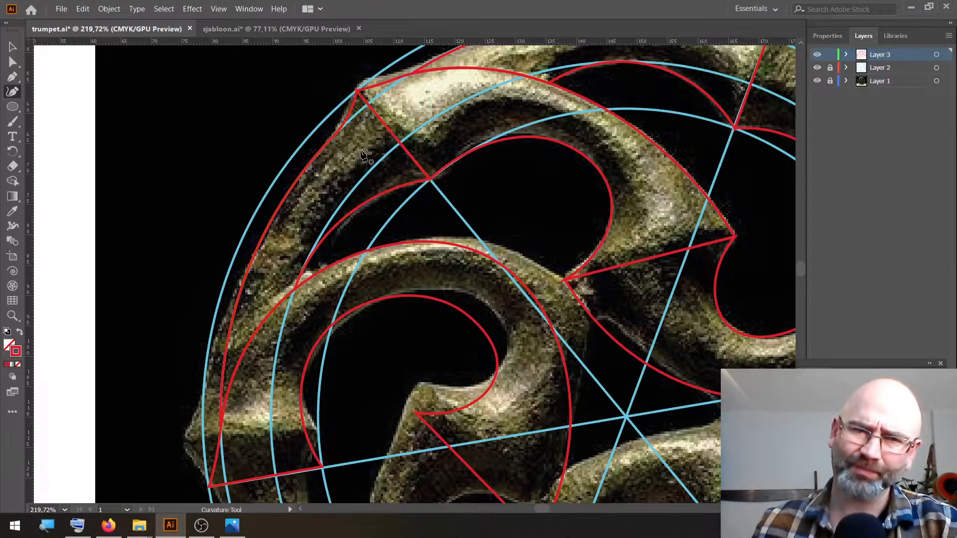
click(817, 81)
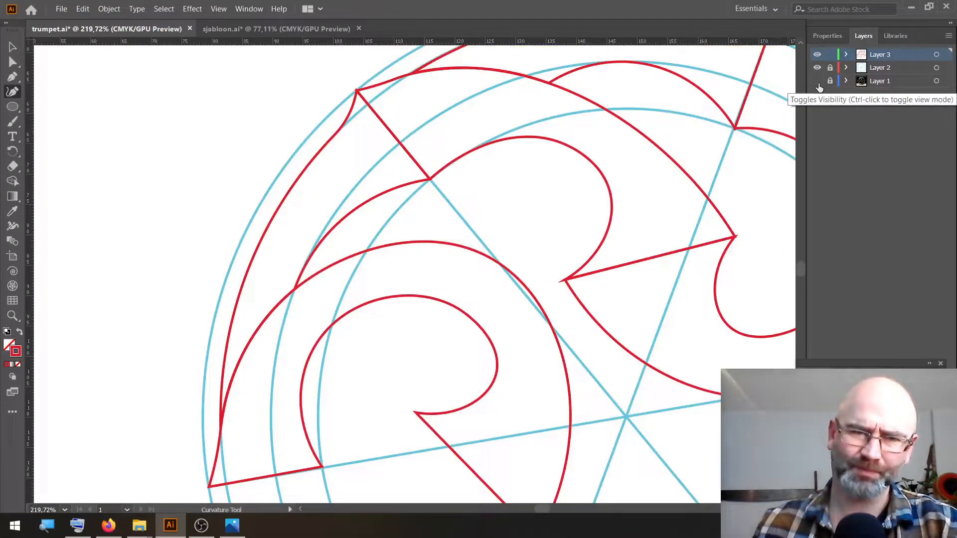
click(817, 81)
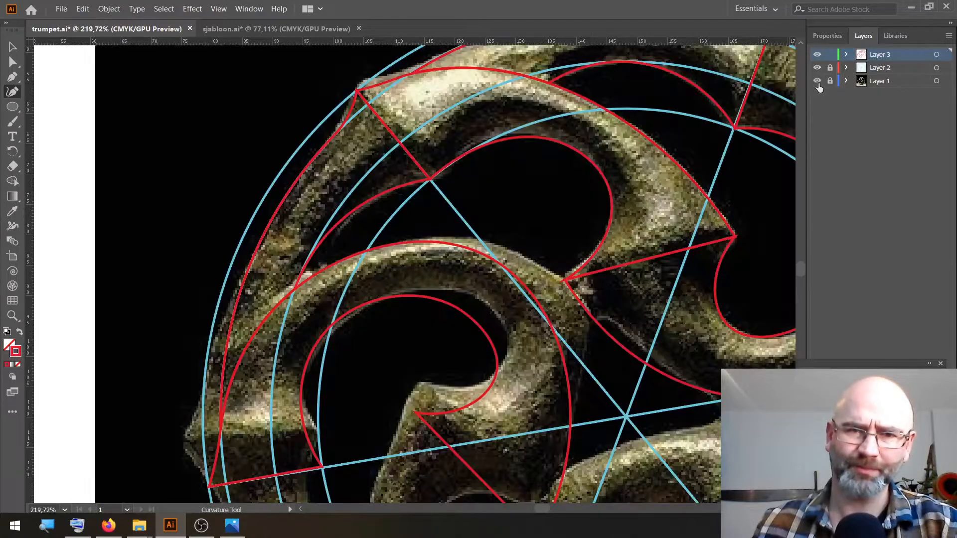
Delete the rotated copy of the spiral arm and hide the photo layer, Layer 1.
key(v)
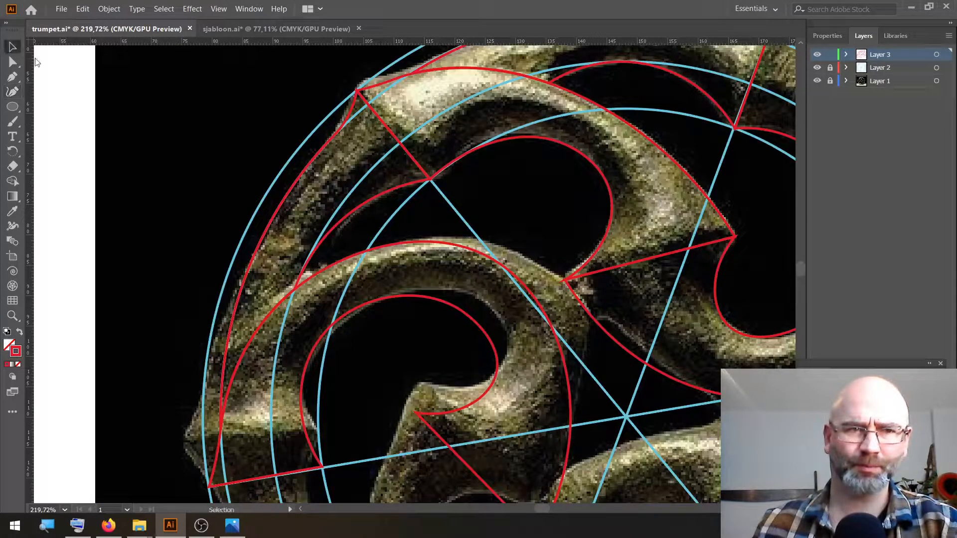
click(402, 269)
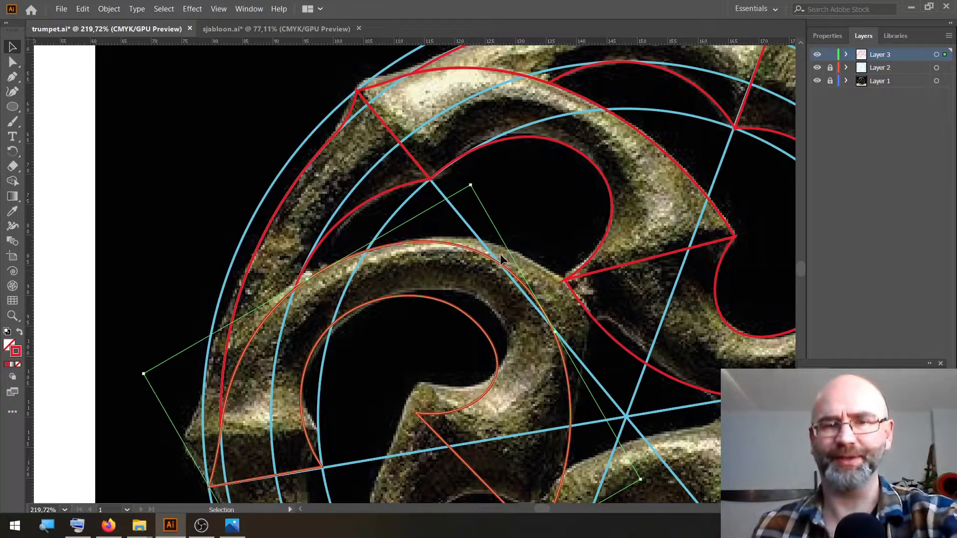
key(Delete)
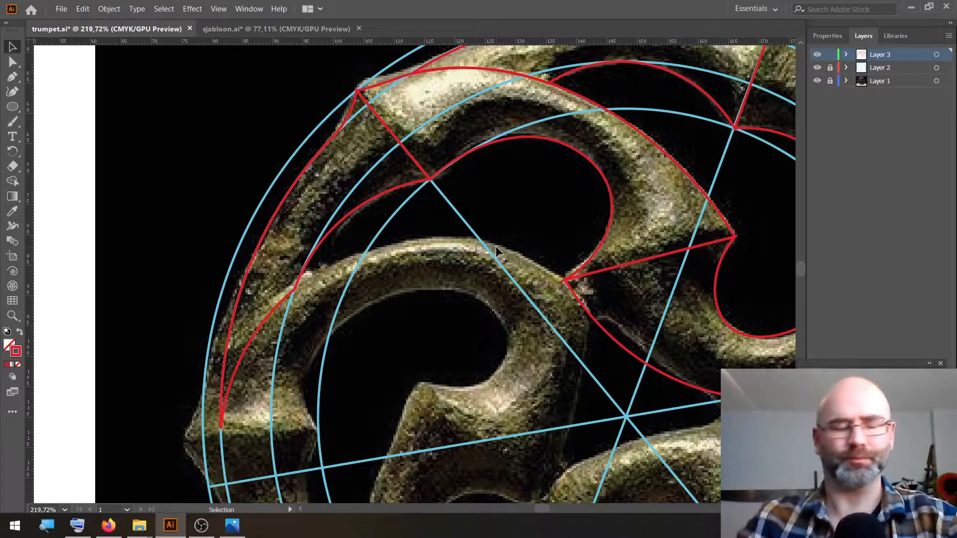
key(a)
key(ctrl+0)
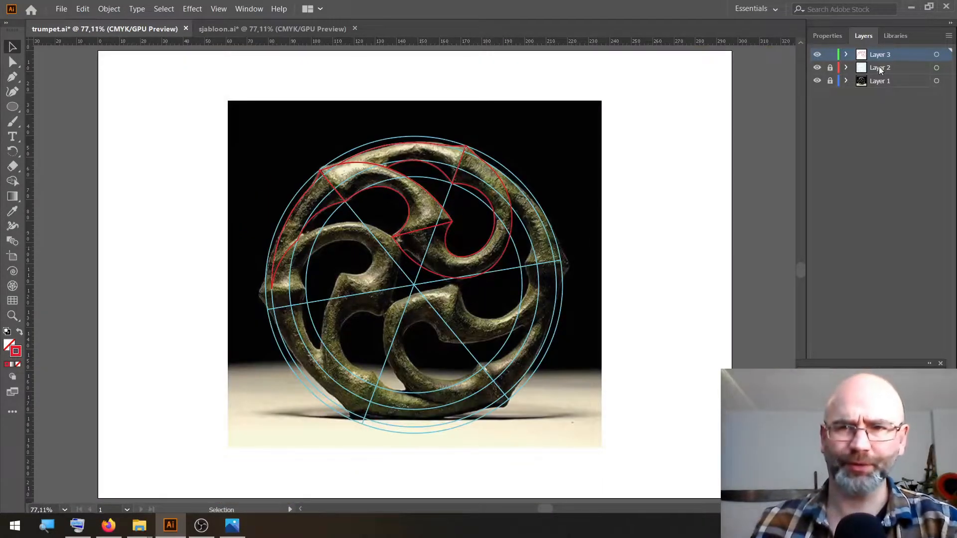
click(818, 81)
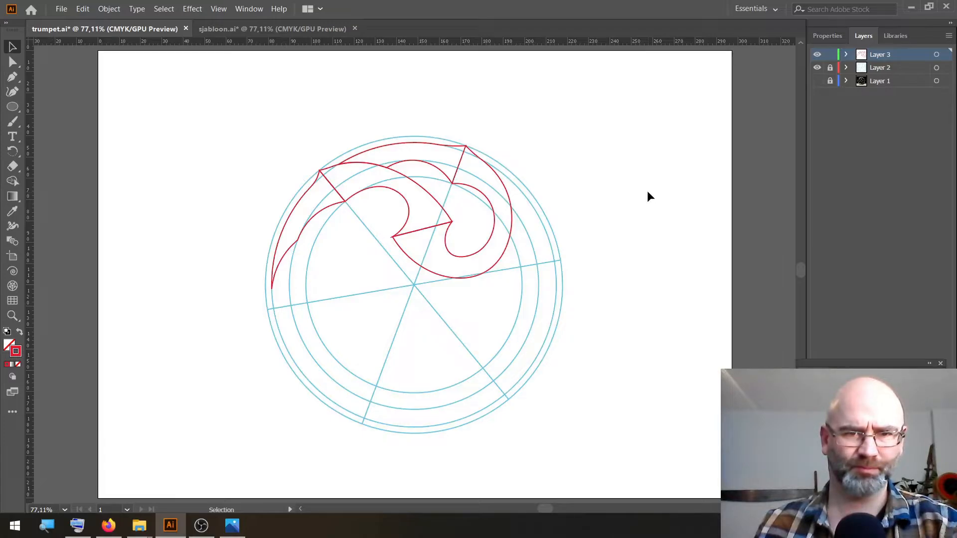
Set the stroke corners of all the red outlines to Round Join to remove the spike at the arm's sharp corner.
click(13, 316)
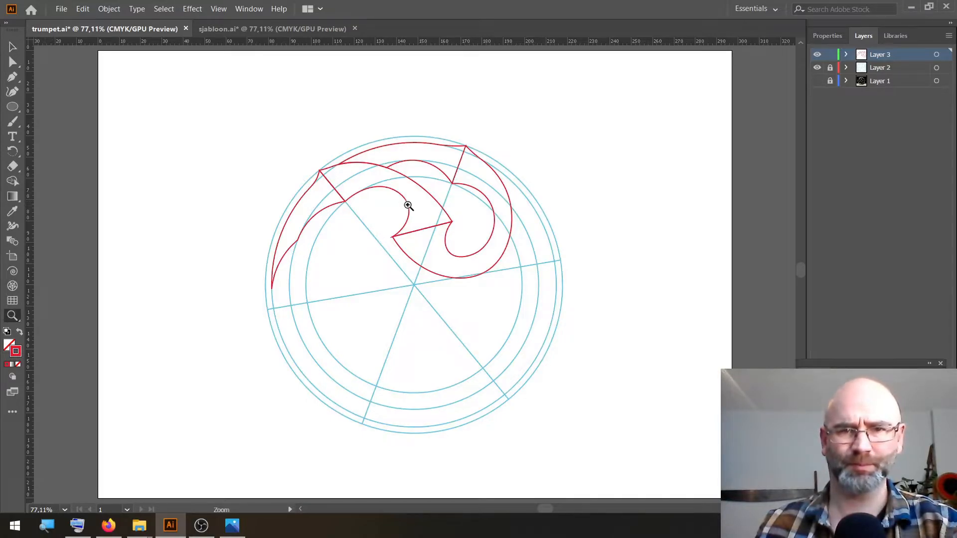
drag(406, 203, 507, 221)
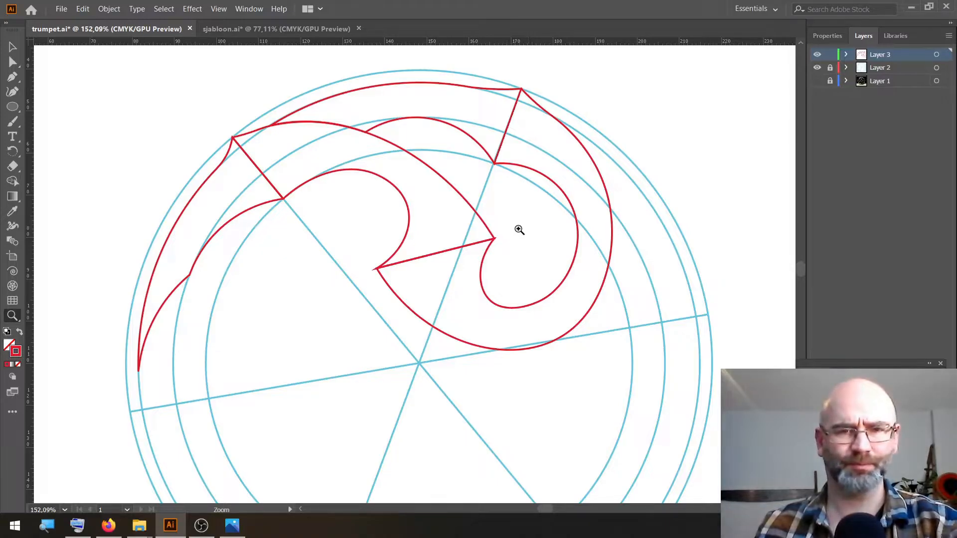
drag(367, 272, 581, 282)
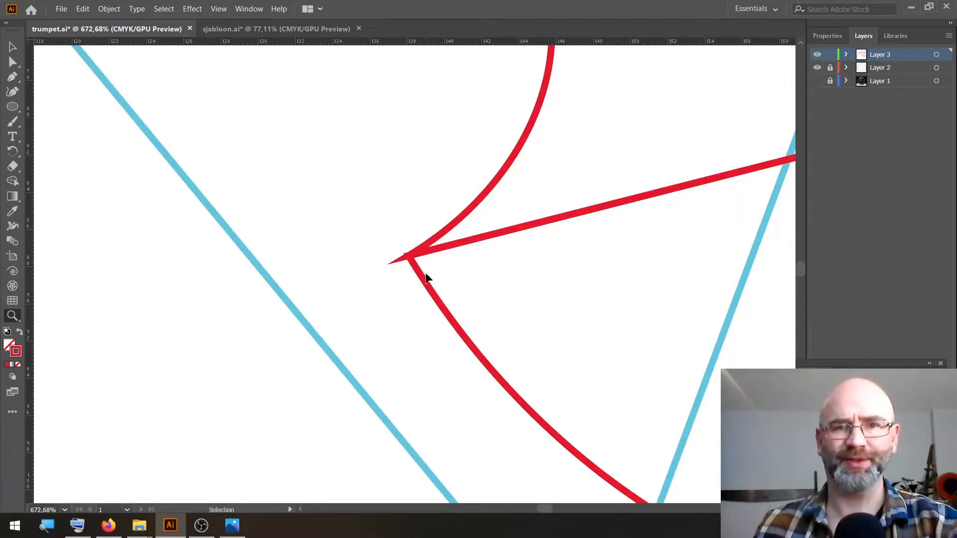
key(ctrl+a)
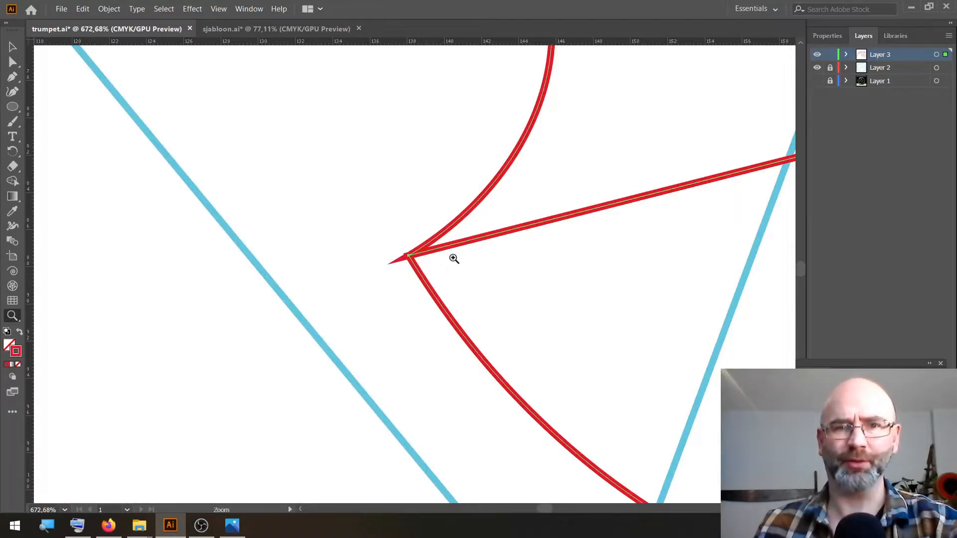
click(831, 37)
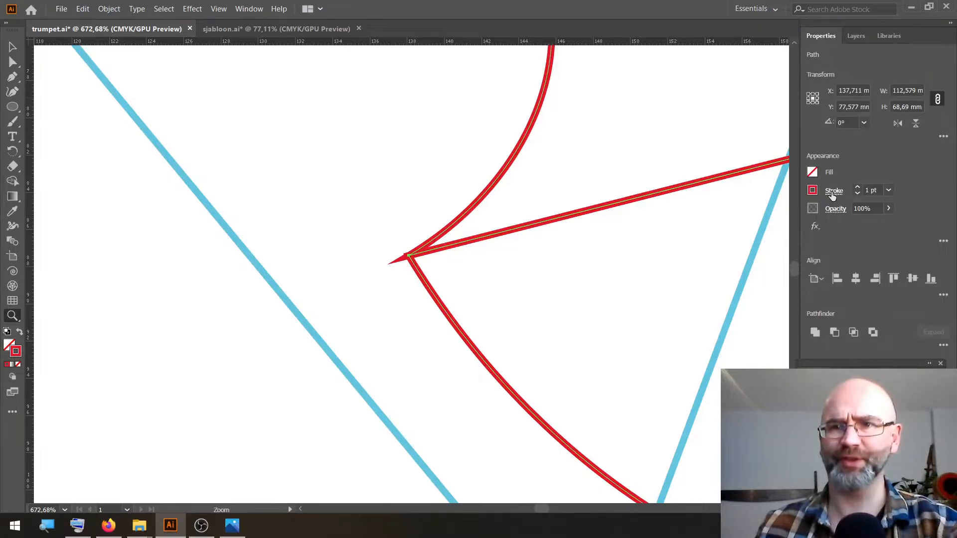
click(833, 192)
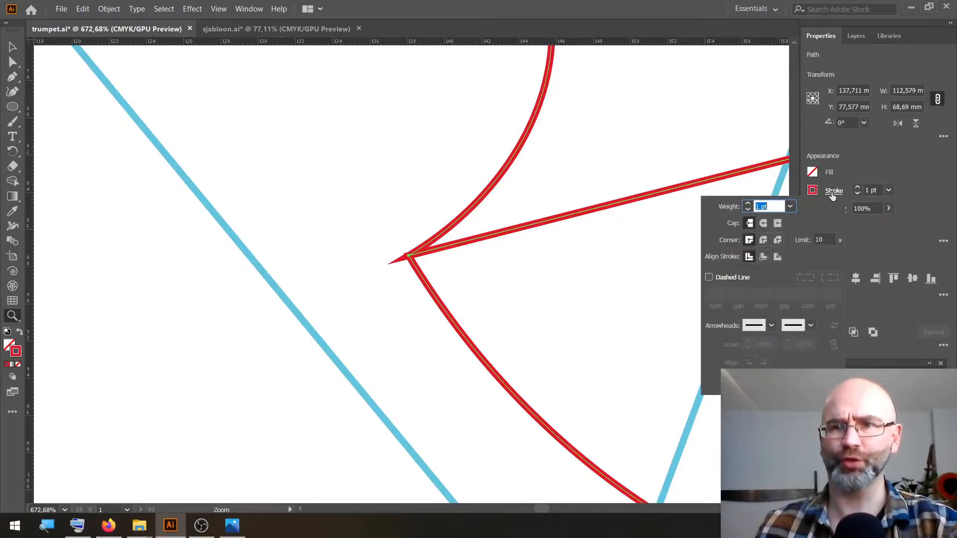
click(764, 241)
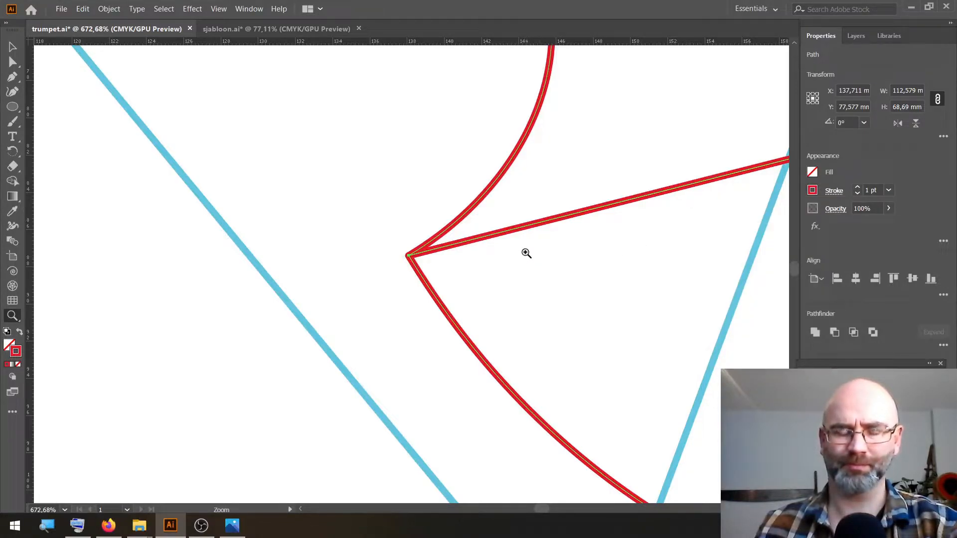
key(v)
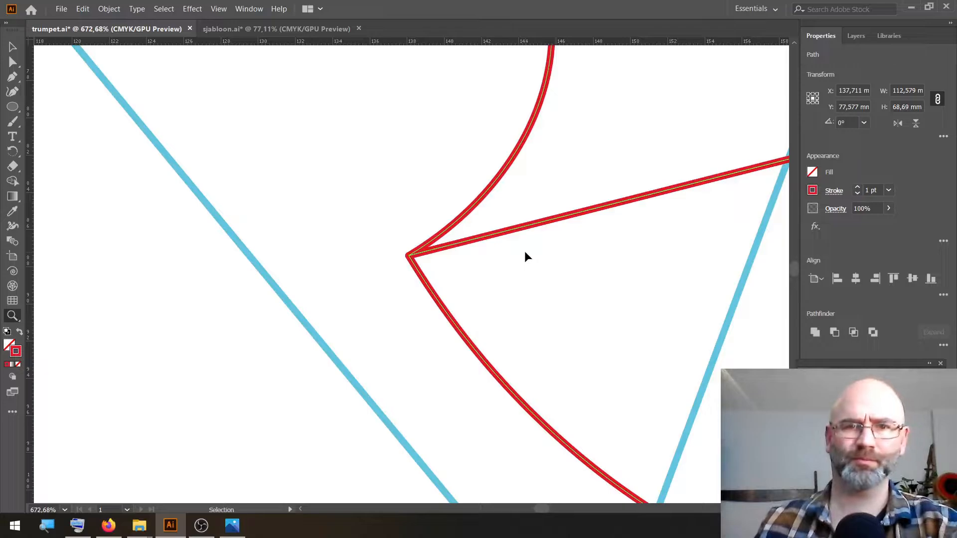
ctrl+click(528, 257)
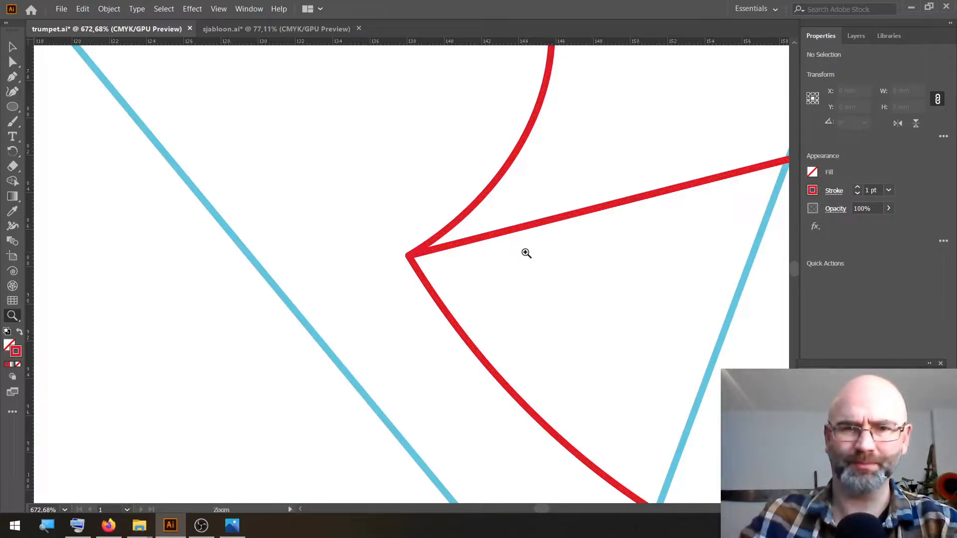
Move the upper band section's inner corner along the arm's outer edge to where it crosses the middle guide circle.
alt+click(526, 253)
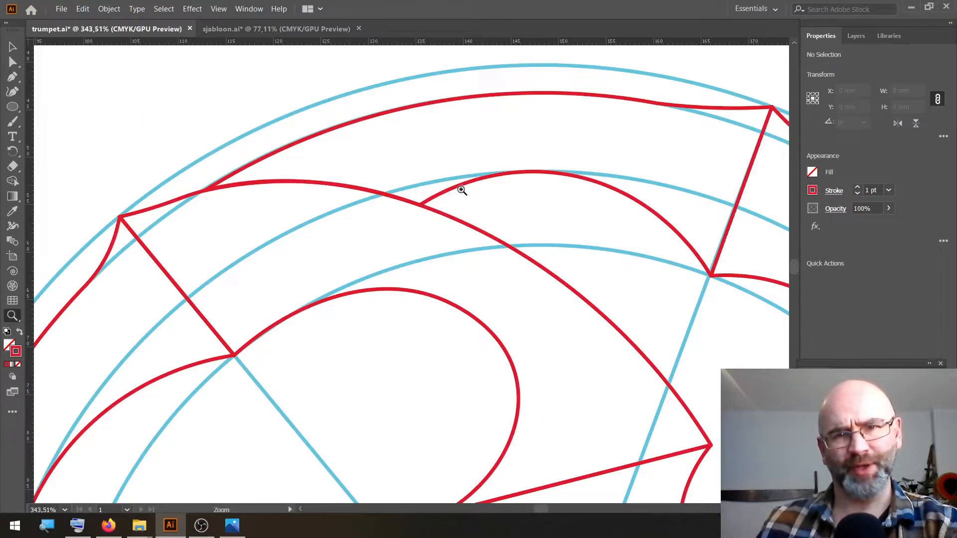
key(a)
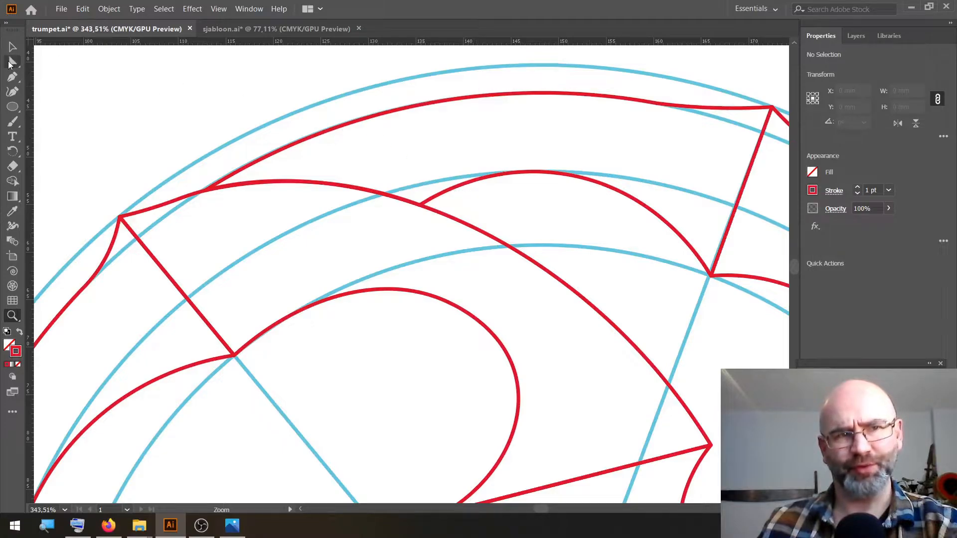
click(467, 183)
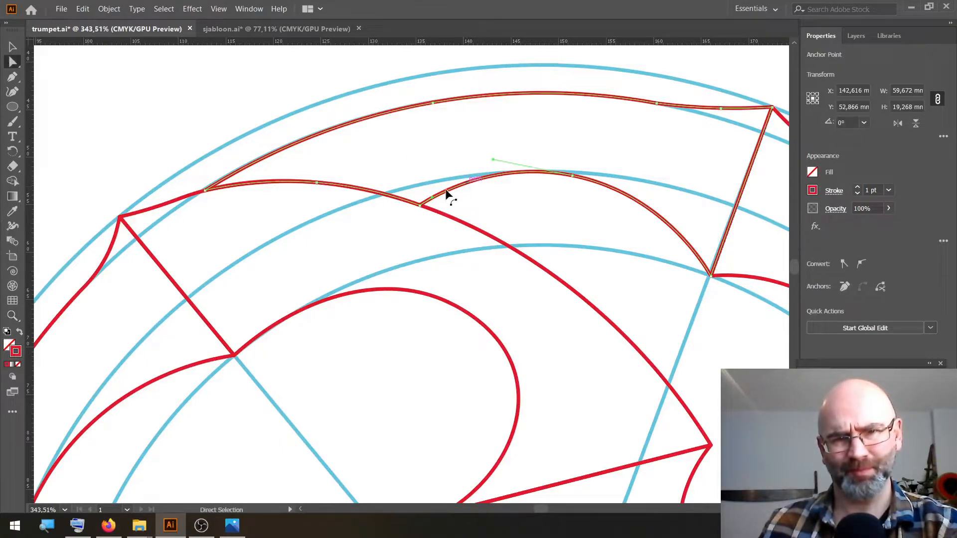
drag(420, 206, 385, 194)
Smooth the upper band section's inner edge by shortening and tilting the direction handle of its middle anchor, checking against the guide circle.
click(856, 35)
click(818, 68)
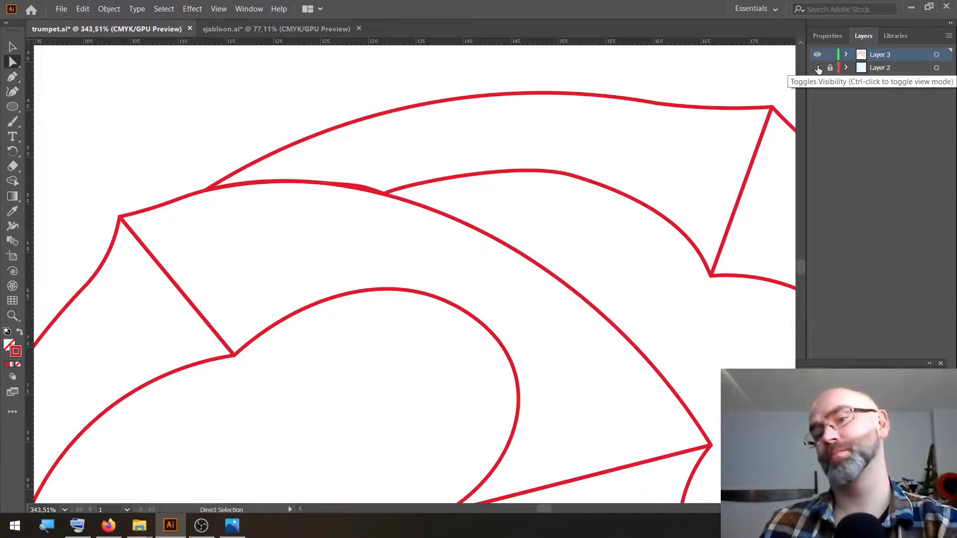
click(559, 178)
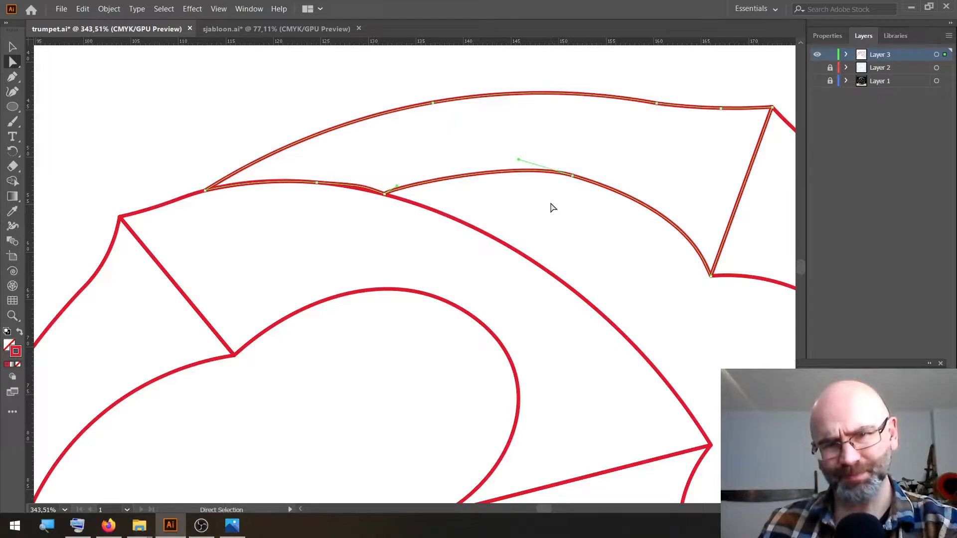
click(572, 177)
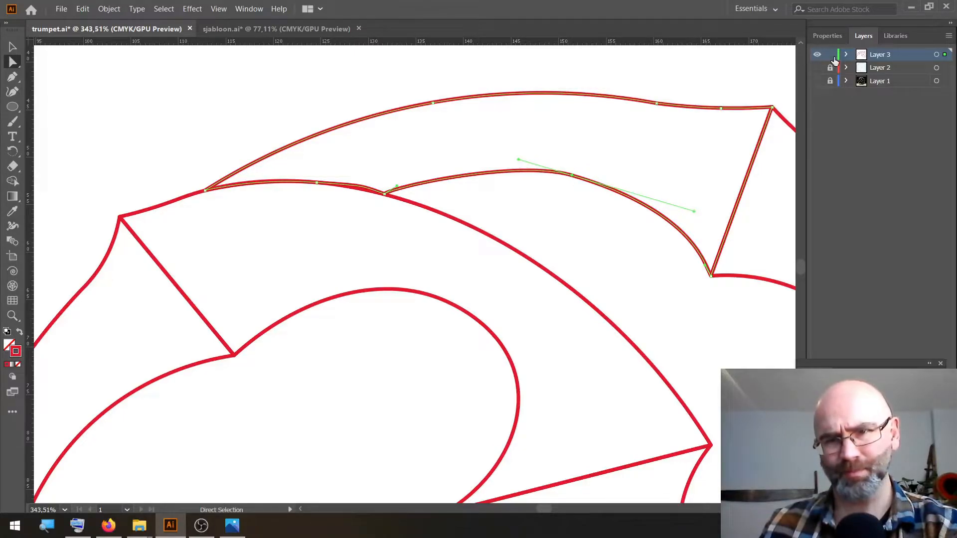
click(818, 67)
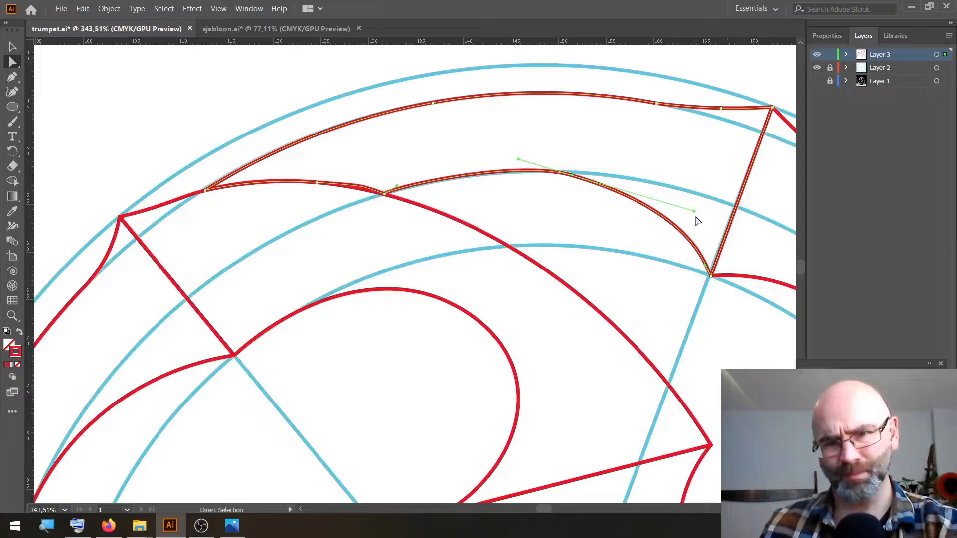
drag(694, 212, 675, 200)
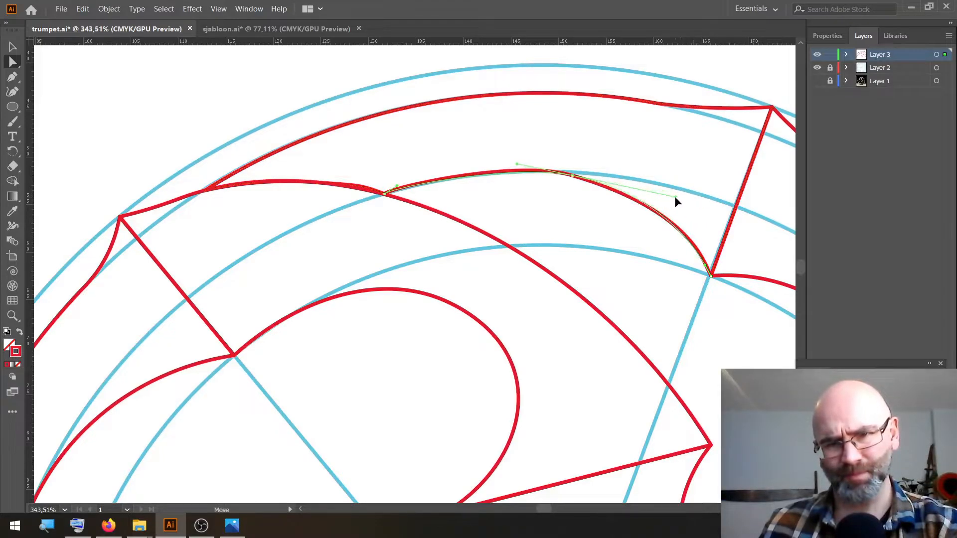
click(616, 228)
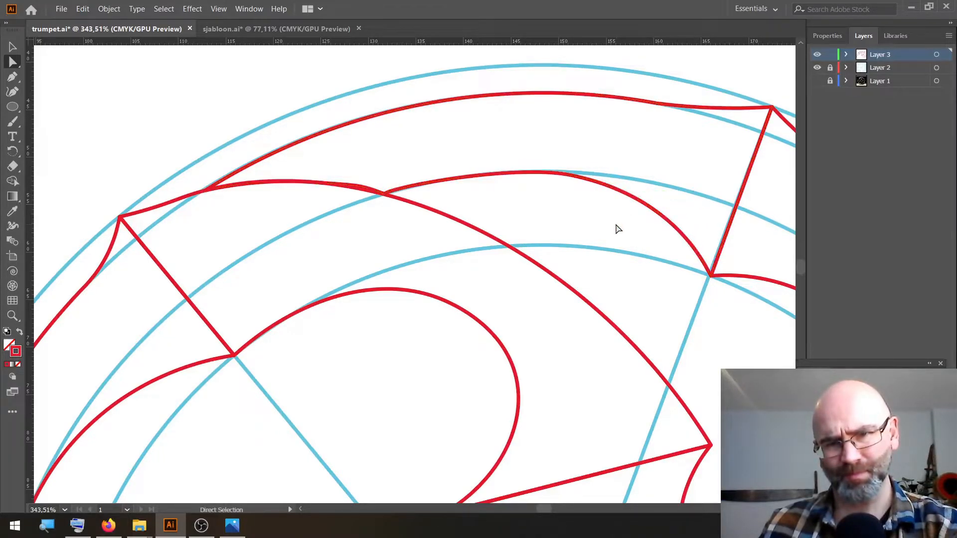
Hide the guide layer and adjust the direction handle on the upper band section's short edge to follow the arm's outer edge.
click(816, 67)
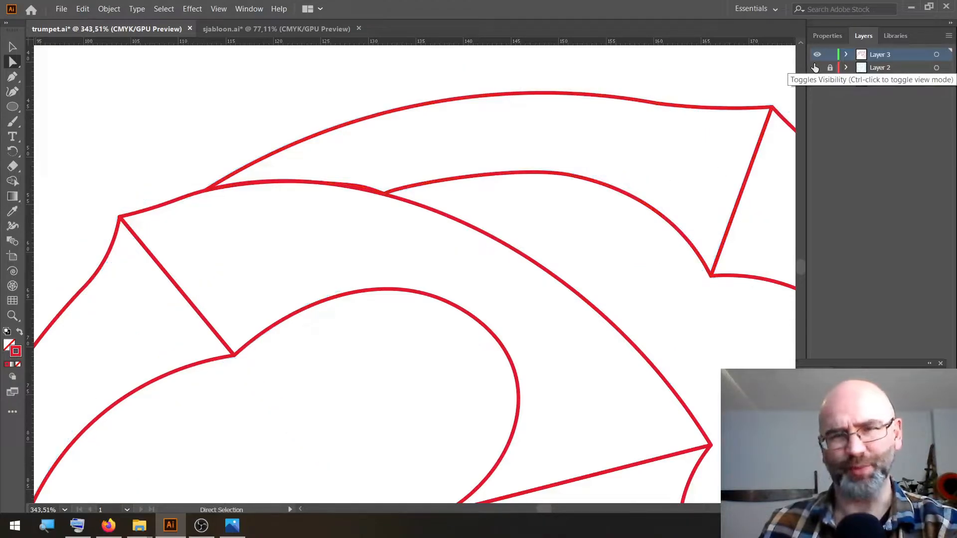
scroll(483, 280, down, 2)
click(365, 142)
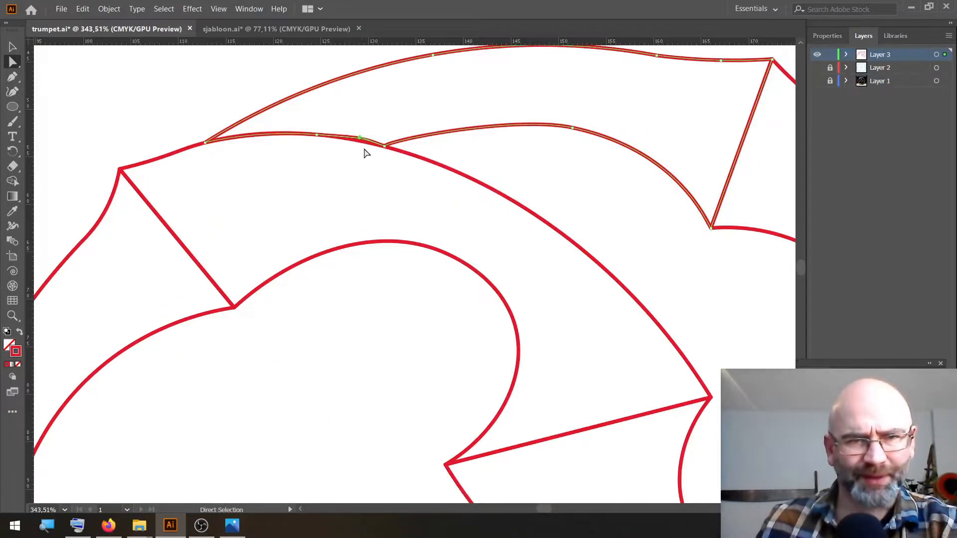
drag(359, 137, 351, 137)
click(408, 103)
Check the arm and the left band section's outline for flaws, and show the polar guide layer, Layer 2, again.
scroll(458, 224, down, 3)
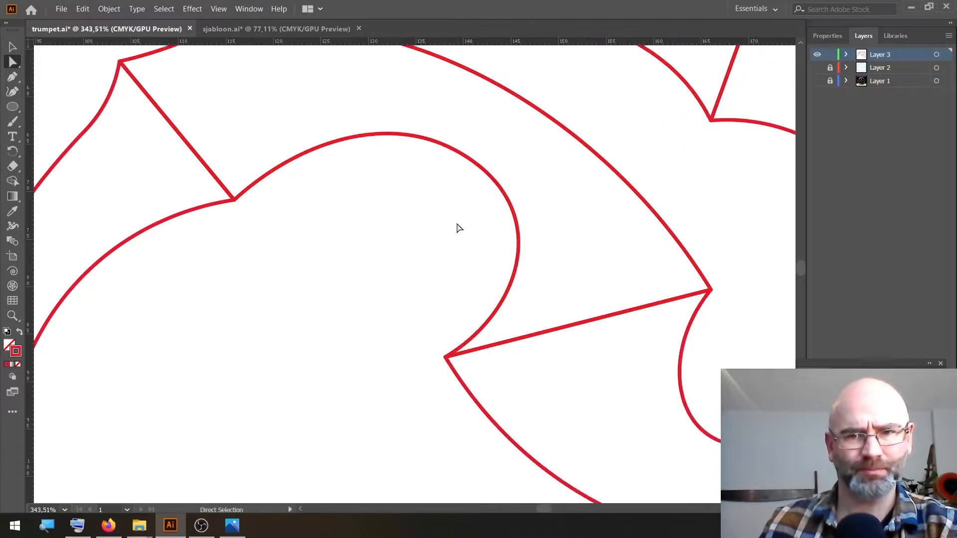
scroll(457, 228, down, 3)
drag(658, 299, 321, 437)
drag(251, 107, 678, 318)
drag(125, 464, 395, 108)
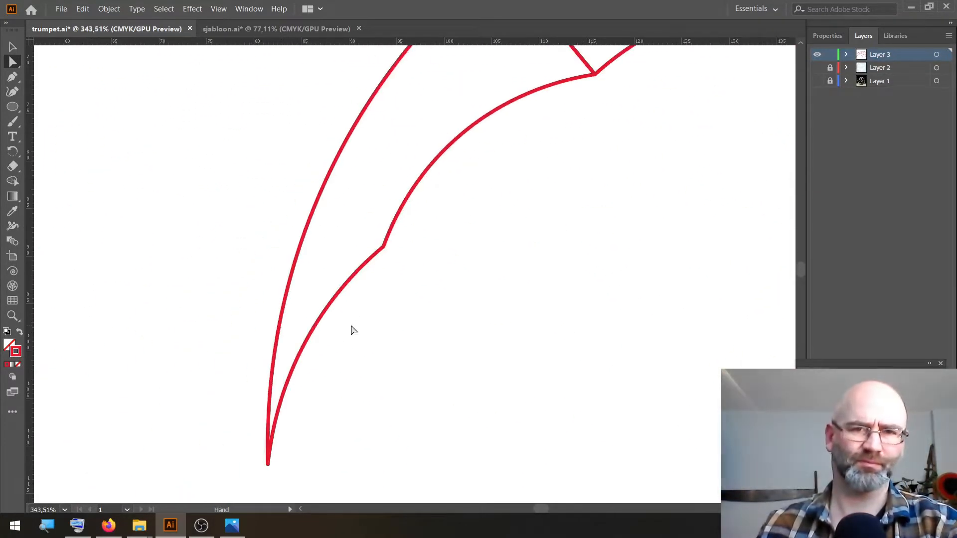
key(ctrl+0)
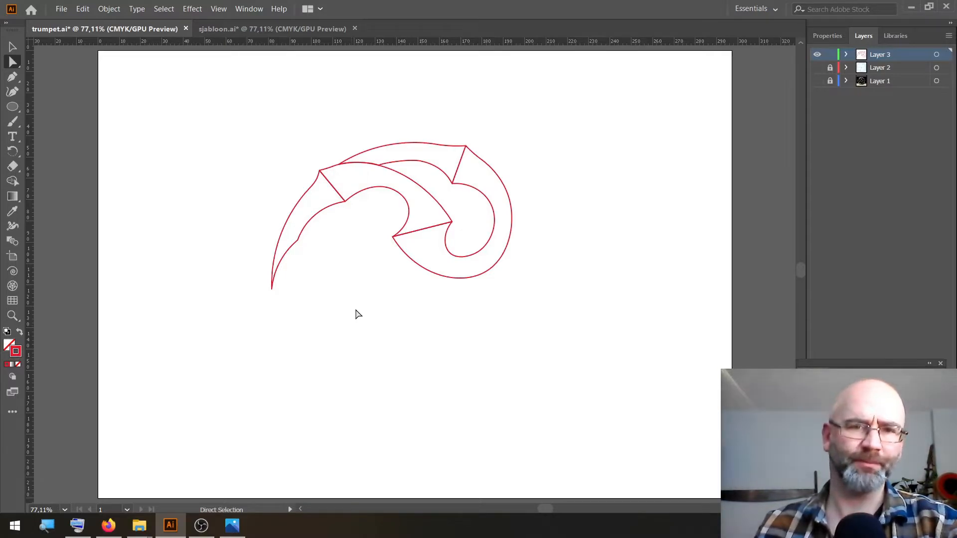
click(817, 68)
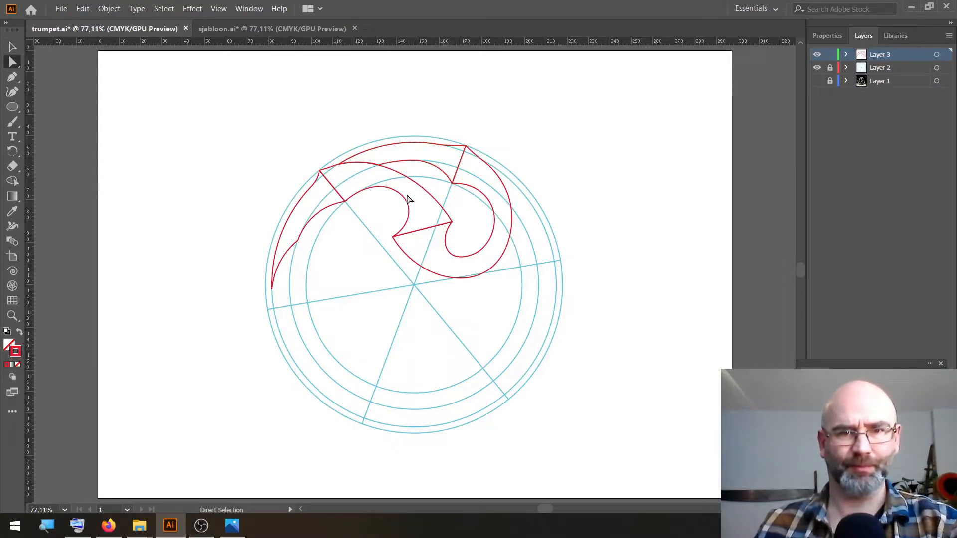
Make two rotated copies of all the traced outlines at 120° intervals about the centre of the guide circles.
click(15, 47)
drag(311, 119, 487, 256)
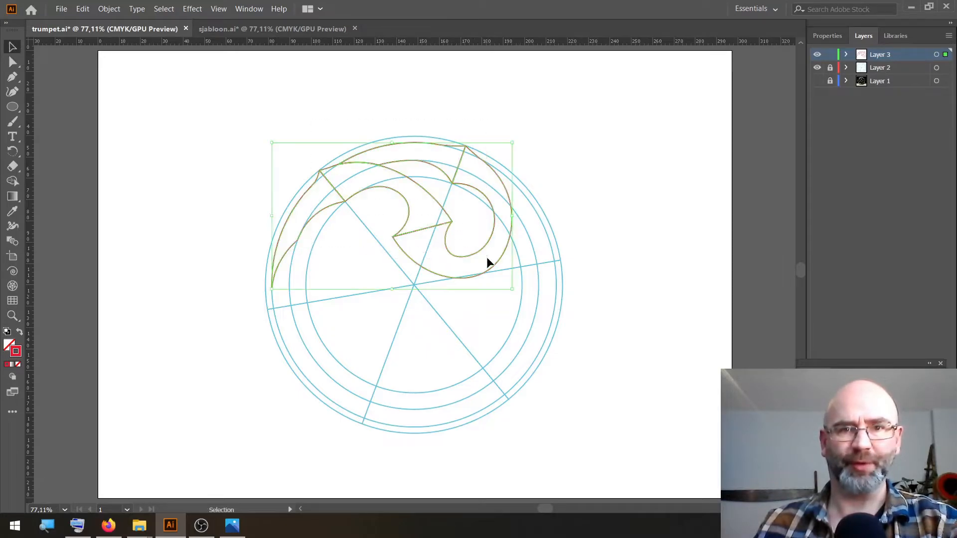
click(14, 156)
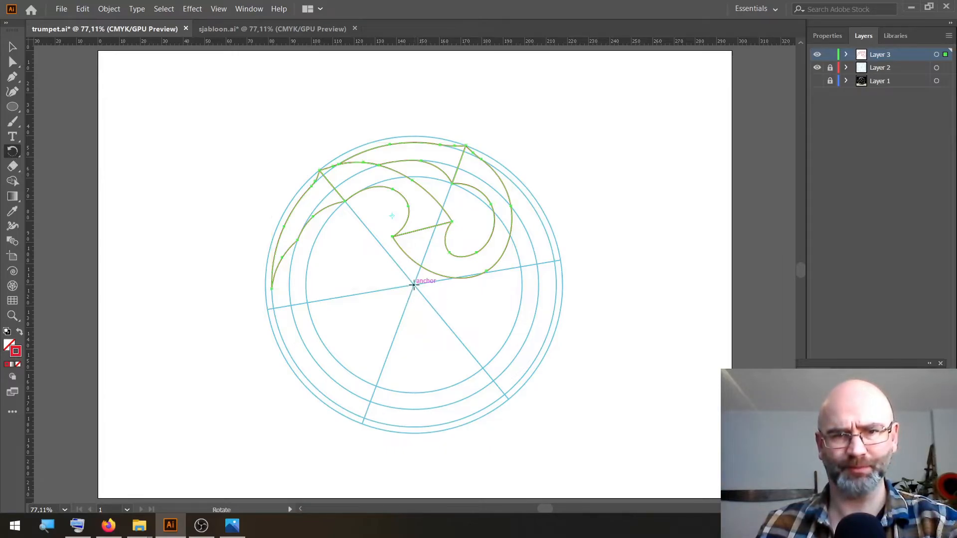
alt+click(414, 285)
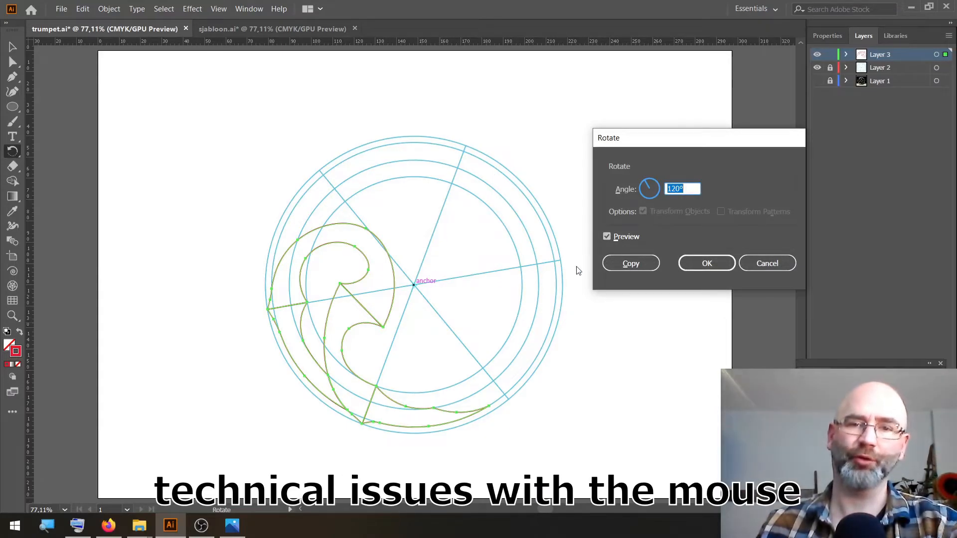
click(640, 264)
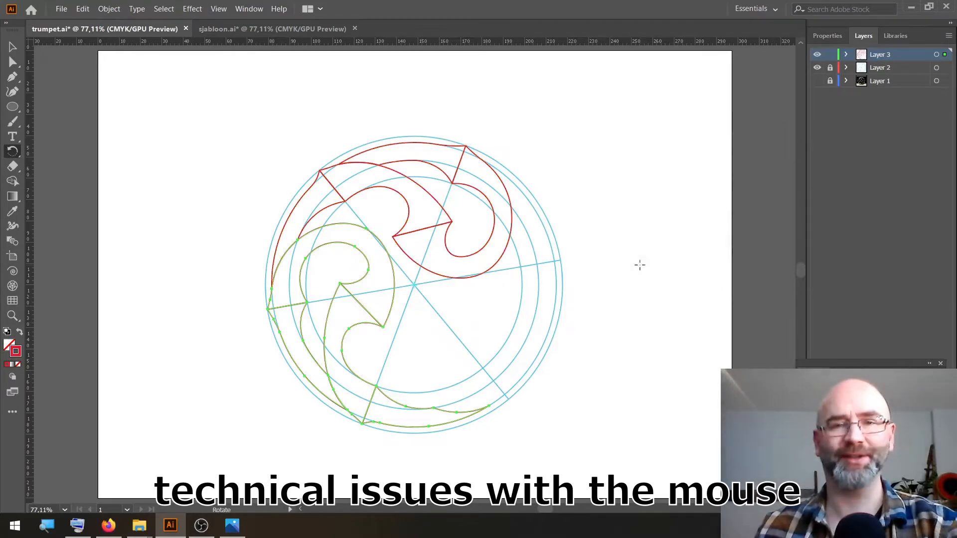
key(ctrl+d)
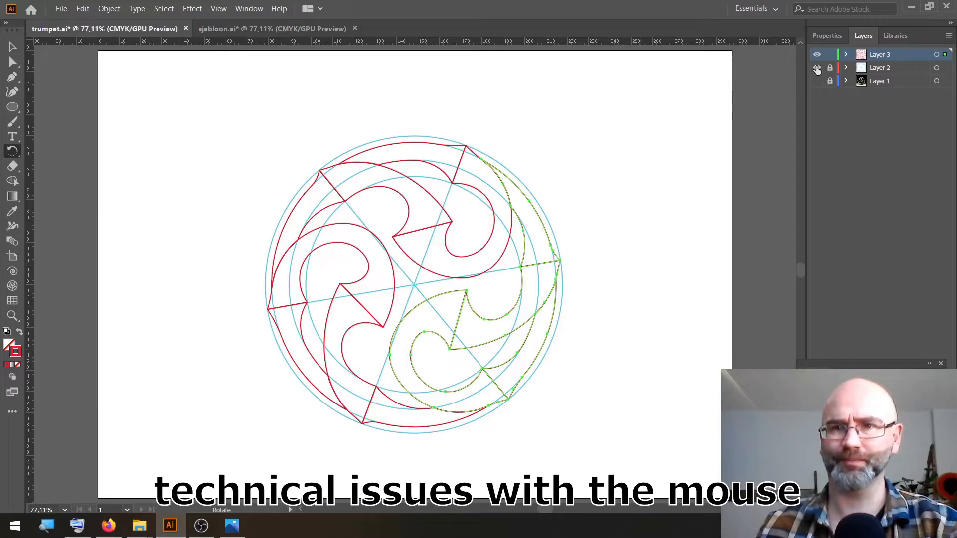
Hide the polar guide layer, Layer 2, and deselect the copied outlines.
click(818, 68)
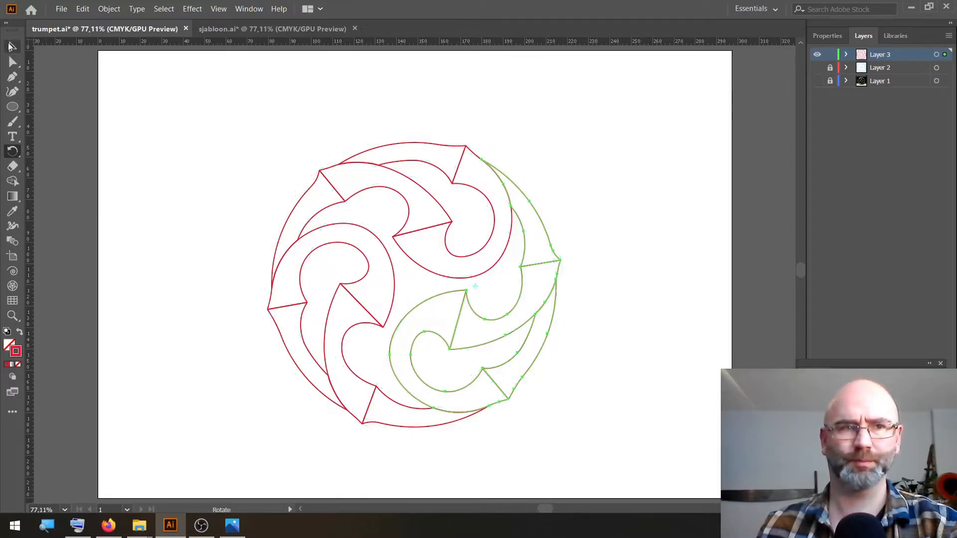
key(v)
click(567, 146)
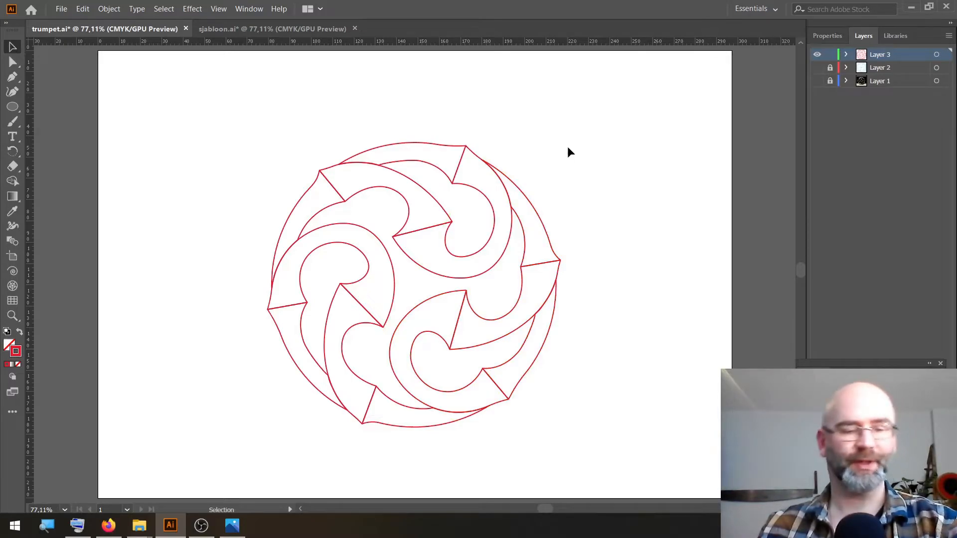
Set the stroke weight of all the ornament's outlines to 4 pt.
key(ctrl+a)
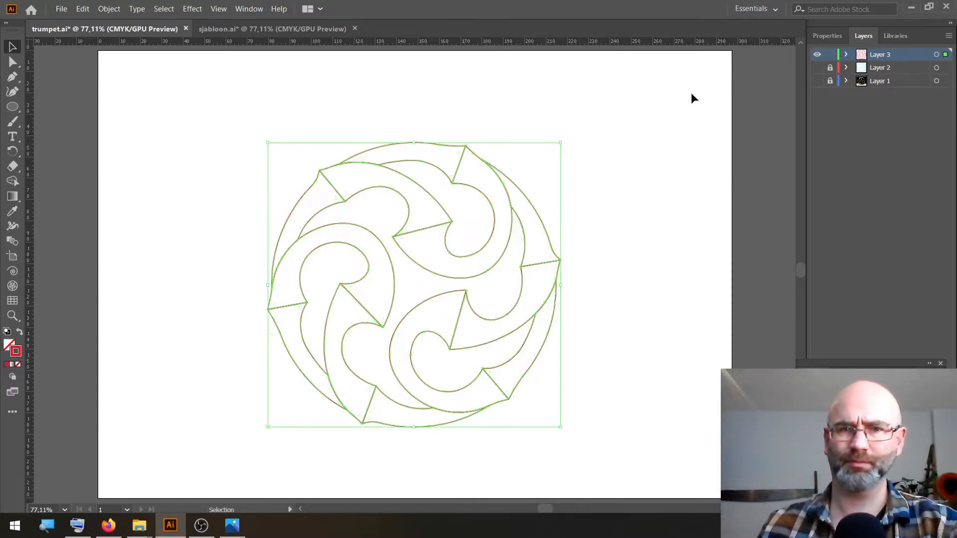
click(837, 35)
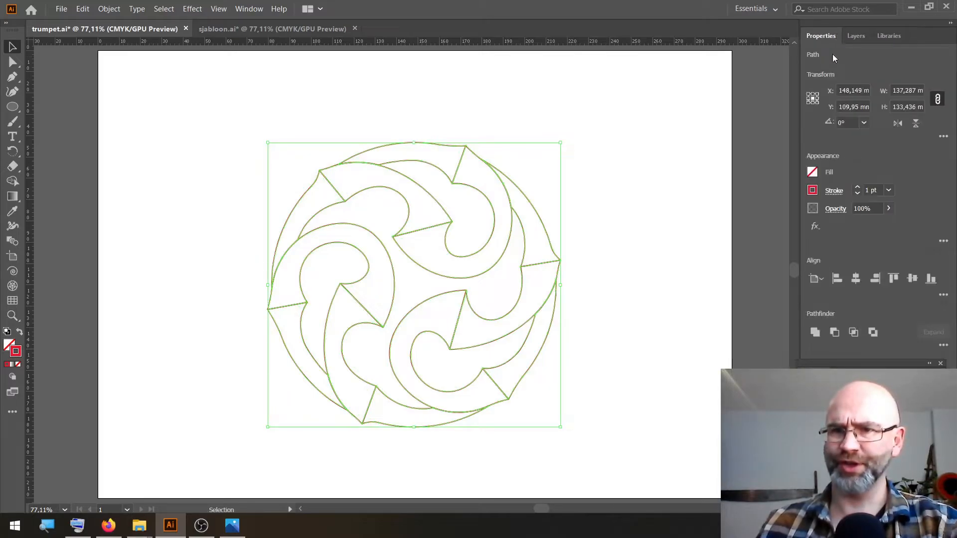
click(832, 192)
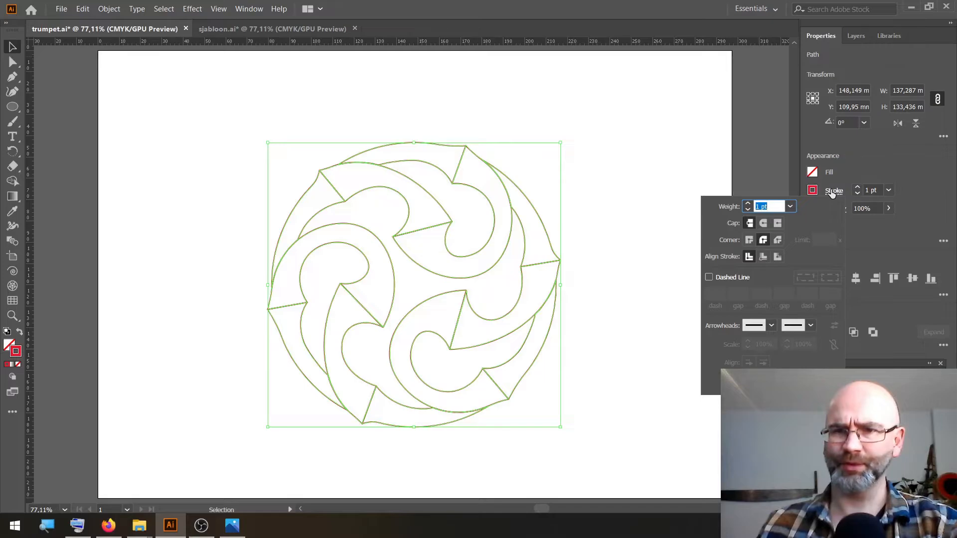
click(748, 204)
click(748, 205)
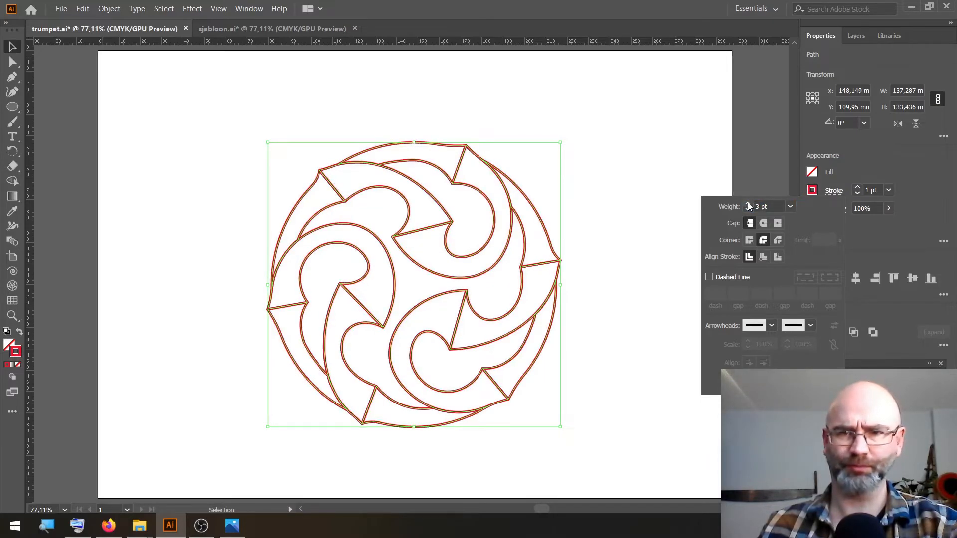
click(748, 204)
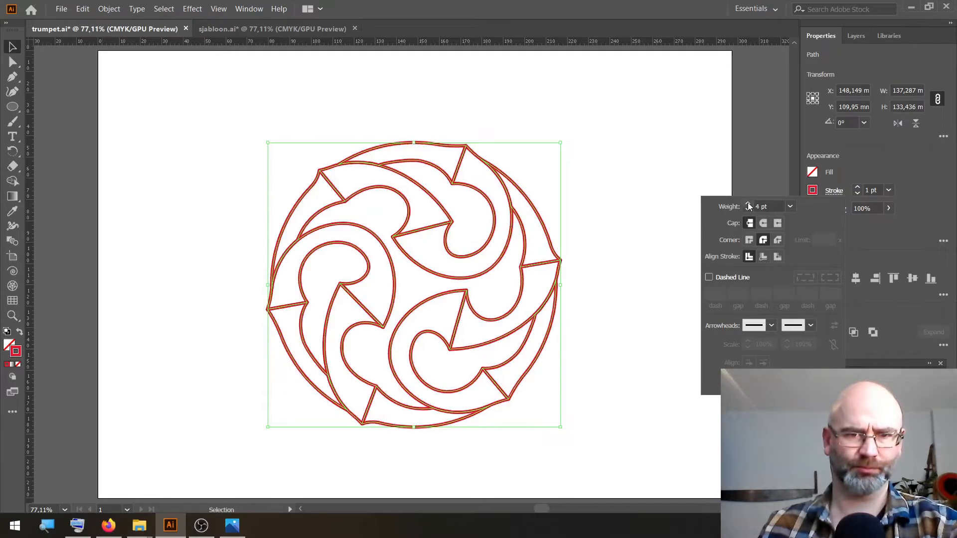
click(660, 160)
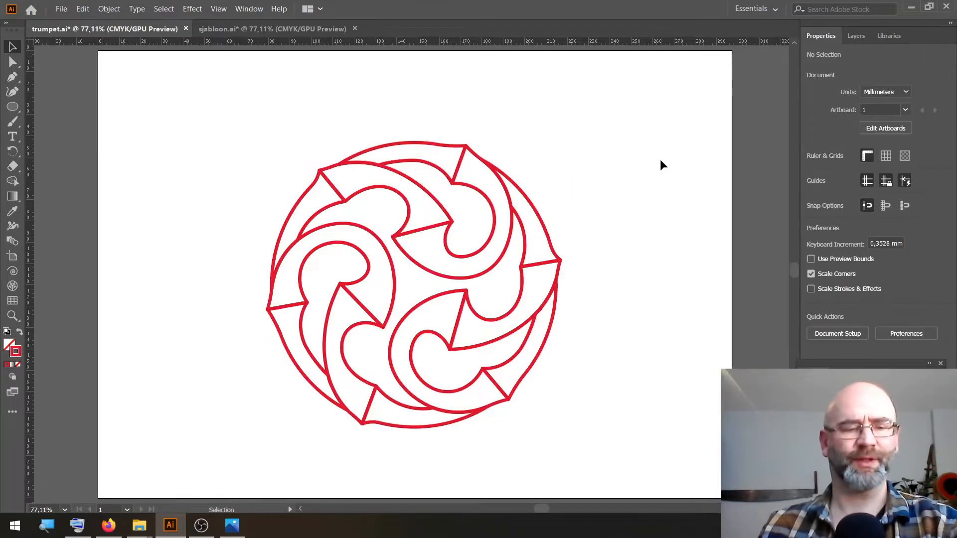
Convert the strokes of the whole ornament into filled shapes with Outline Stroke.
key(ctrl+a)
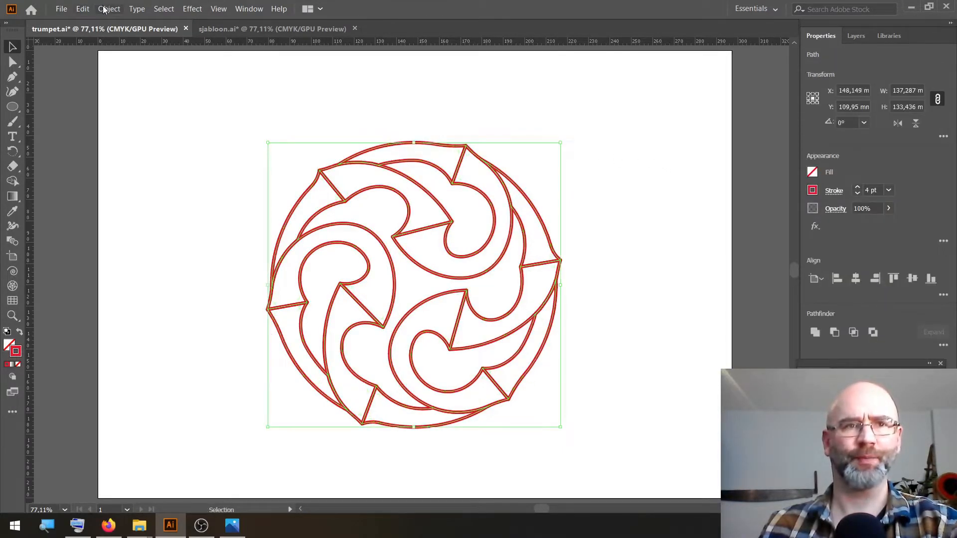
click(109, 8)
mouse_move(188, 268)
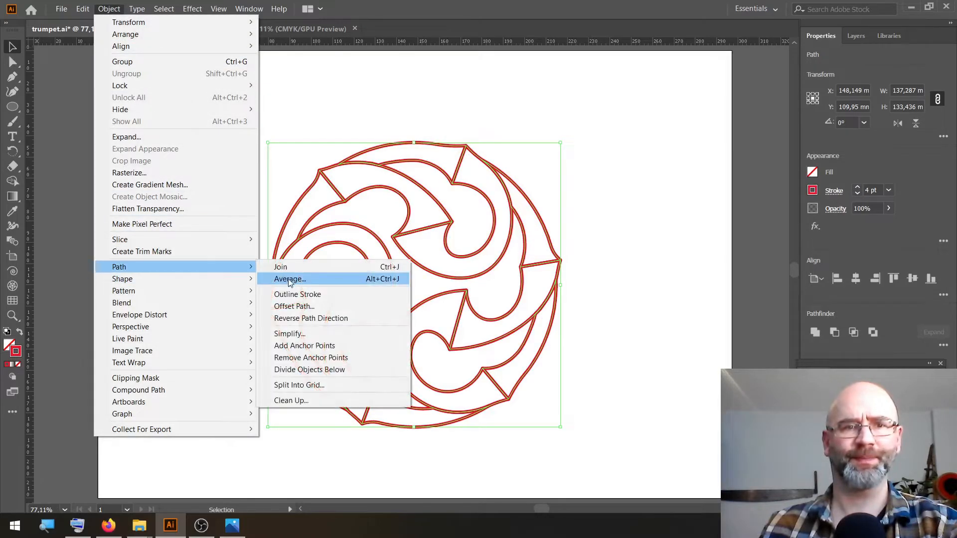
click(303, 294)
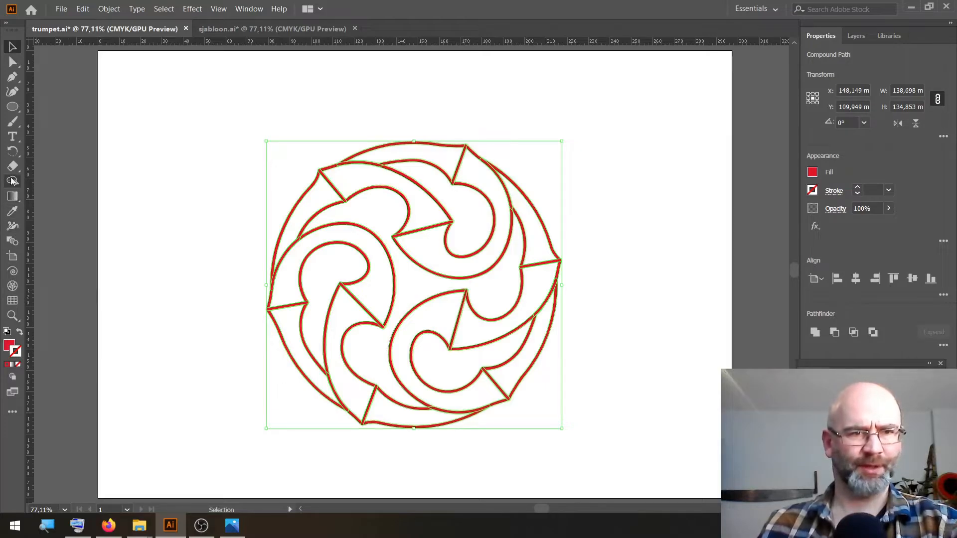
Use the Shape Builder with a green fill to create the left band, arm, hook and upper band sections of one repeat.
double_click(9, 347)
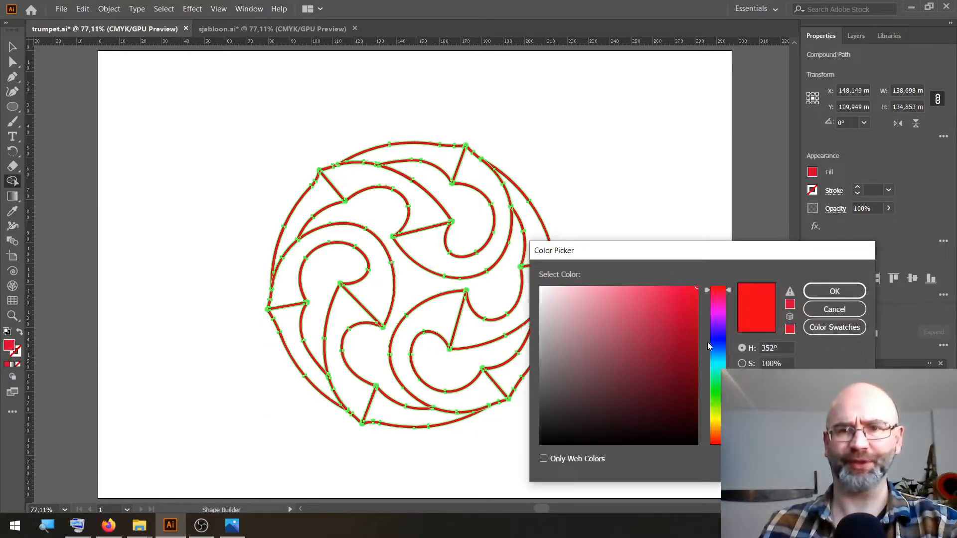
click(717, 393)
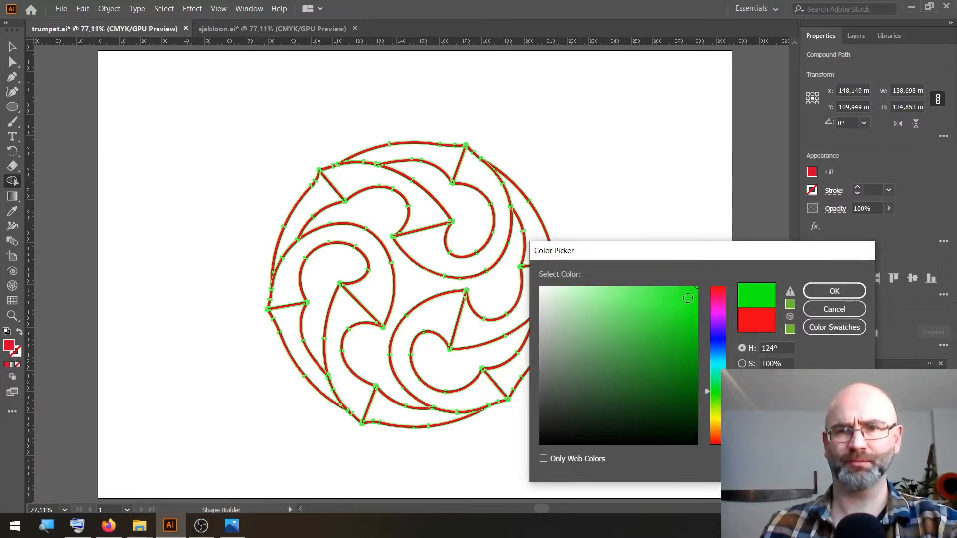
click(835, 291)
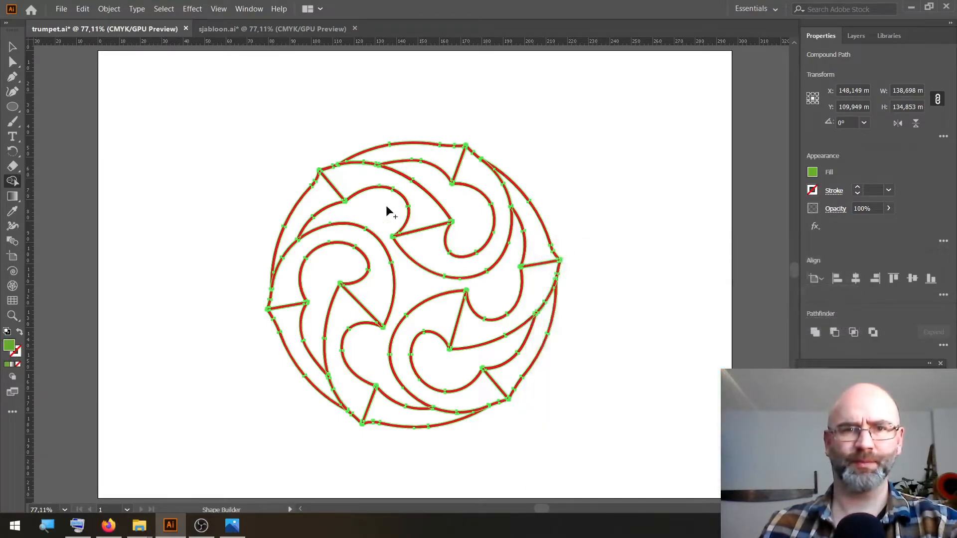
click(323, 194)
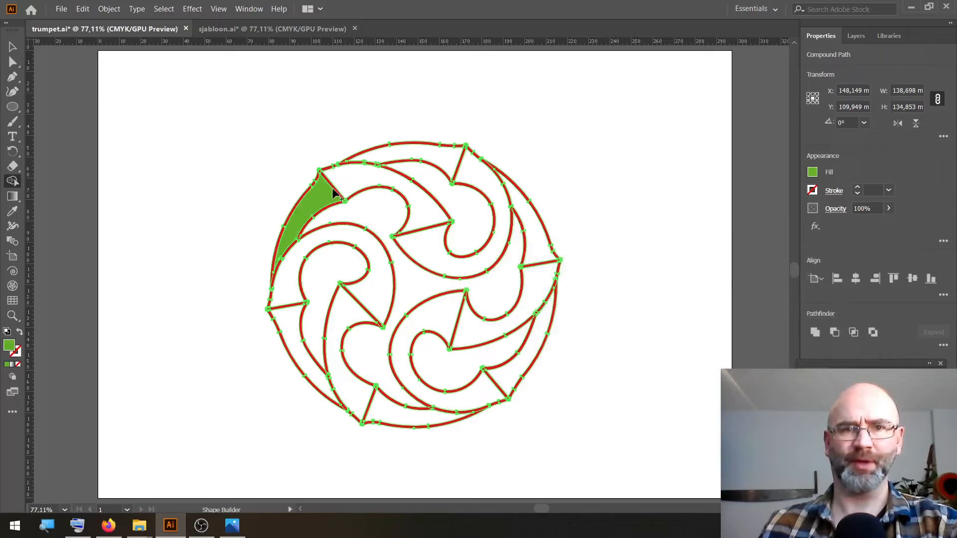
click(369, 184)
click(431, 246)
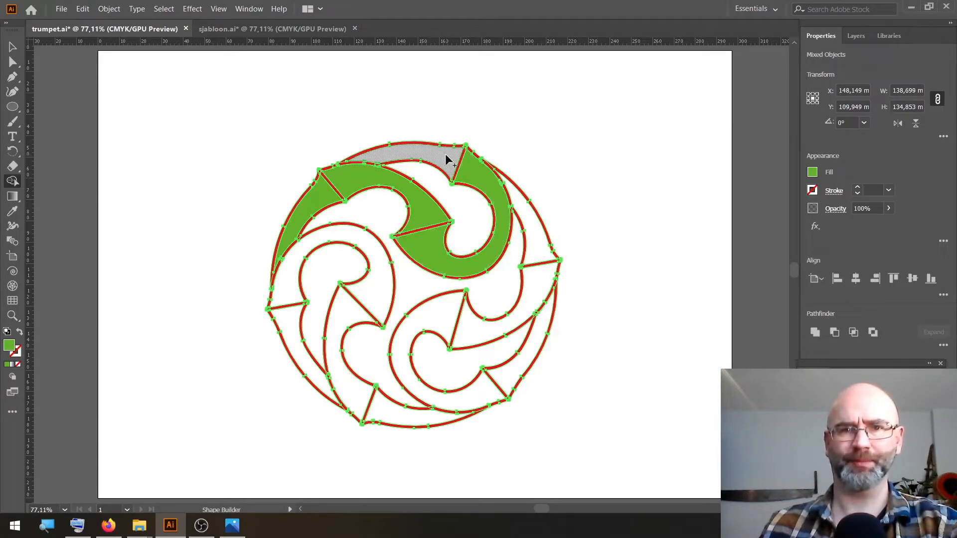
click(448, 159)
click(12, 46)
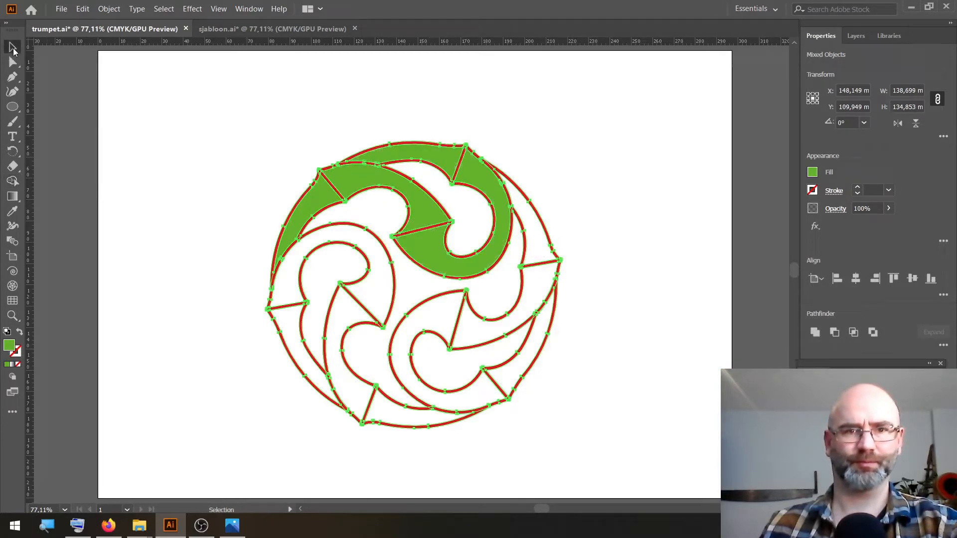
click(68, 102)
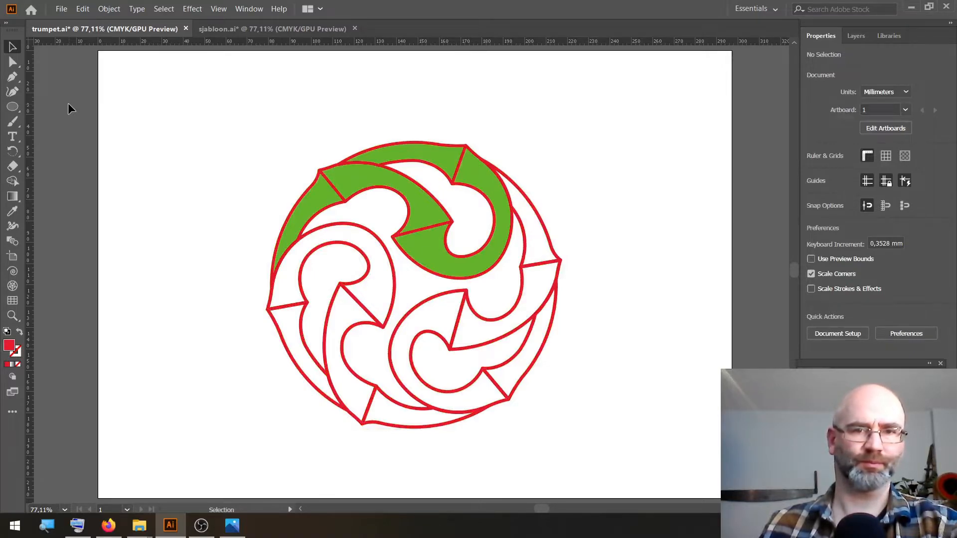
Select all objects with the same fill color as the red outlines and delete them, leaving the four green sections.
drag(578, 201, 541, 240)
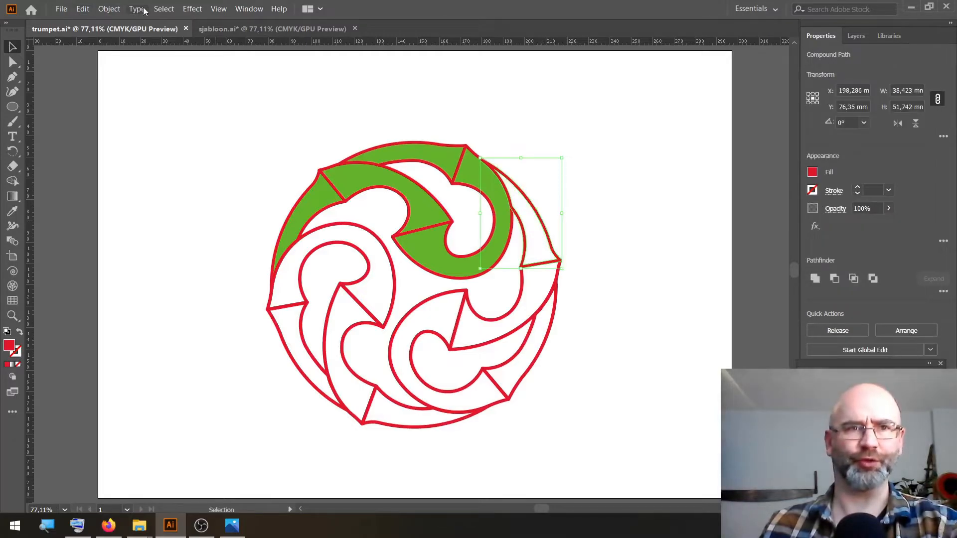
click(164, 9)
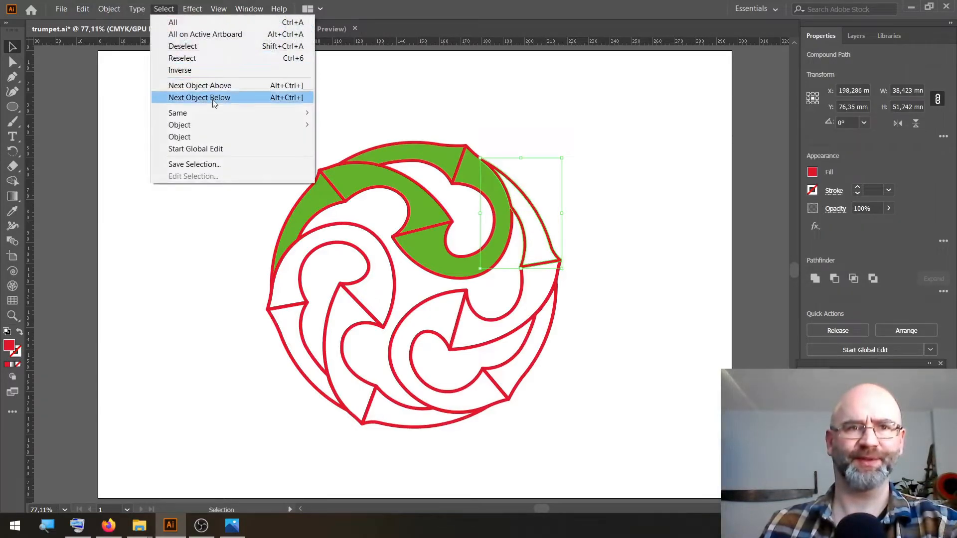
mouse_move(215, 112)
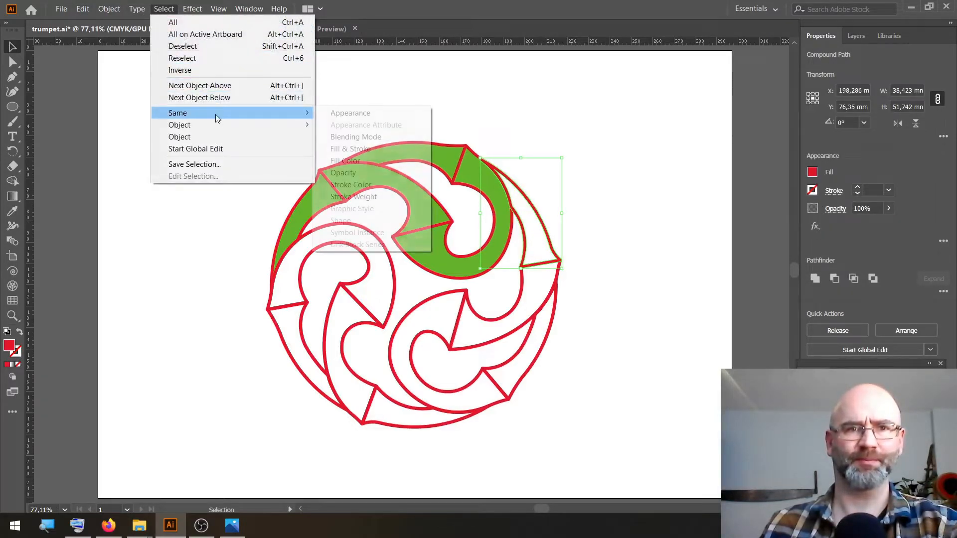
click(367, 161)
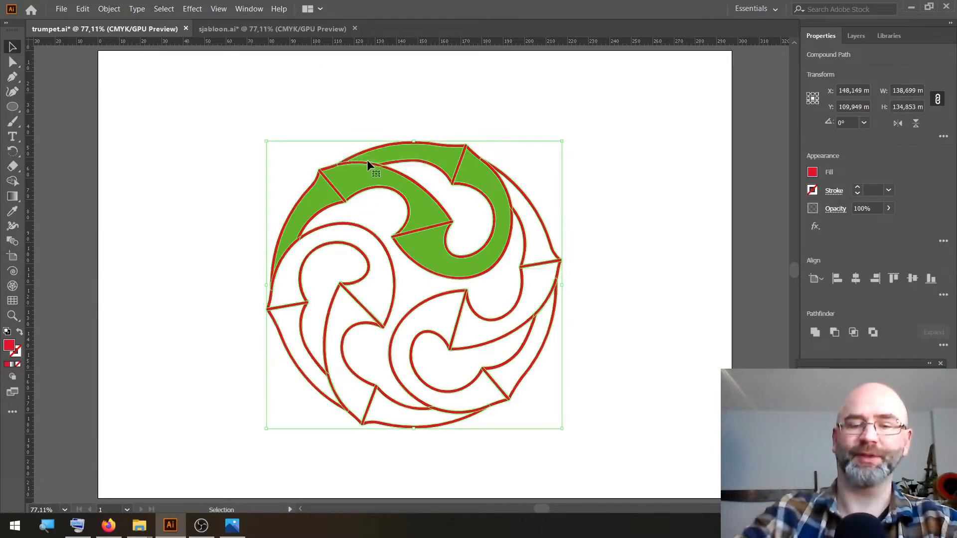
key(Delete)
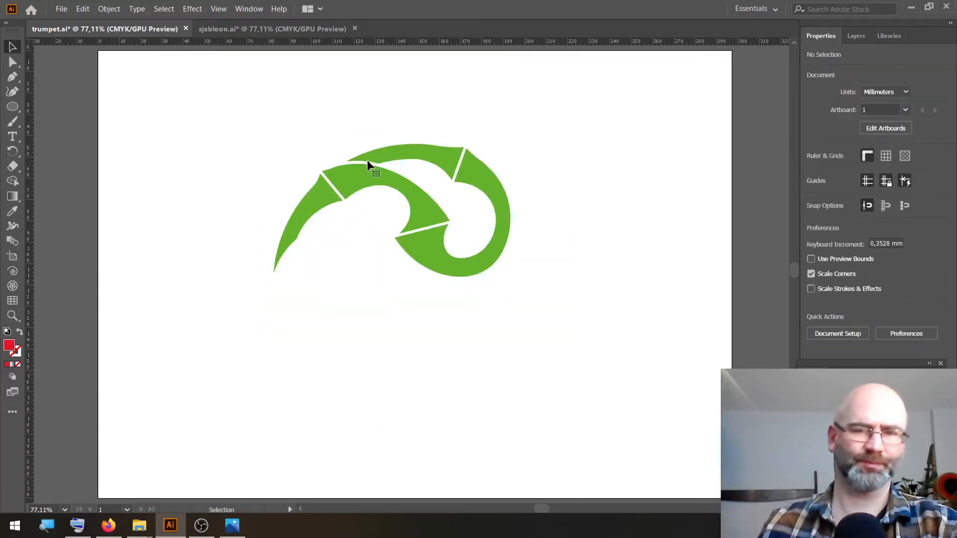
Extend the arm section's inner corner at its joint with the hook section to about X 139.19 mm, Y 86.41 mm, above the hook's corner.
click(12, 316)
drag(327, 186, 581, 237)
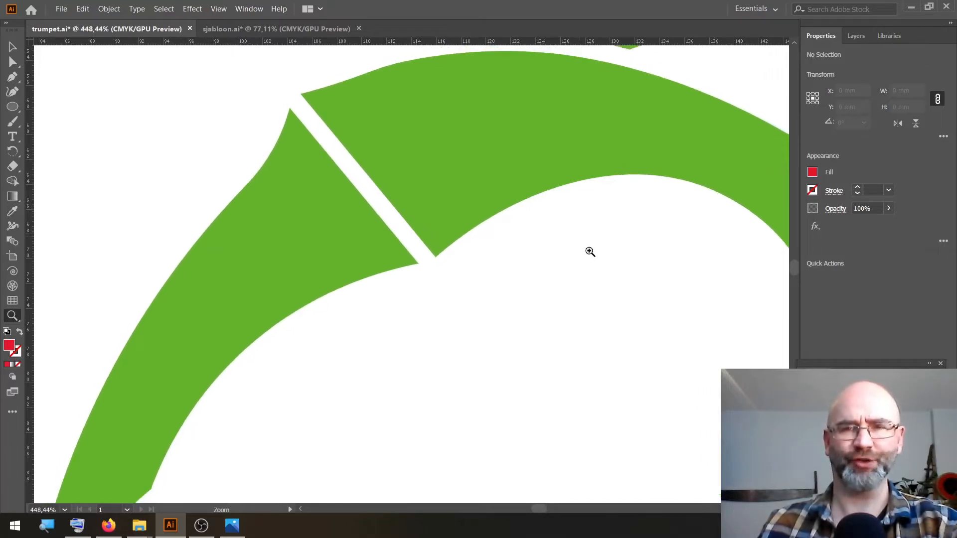
drag(701, 353, 305, 135)
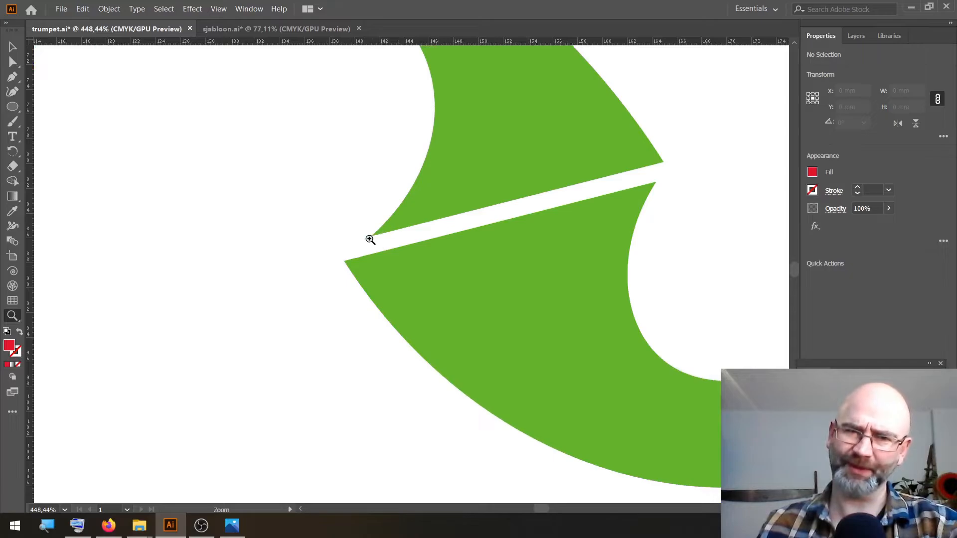
click(11, 61)
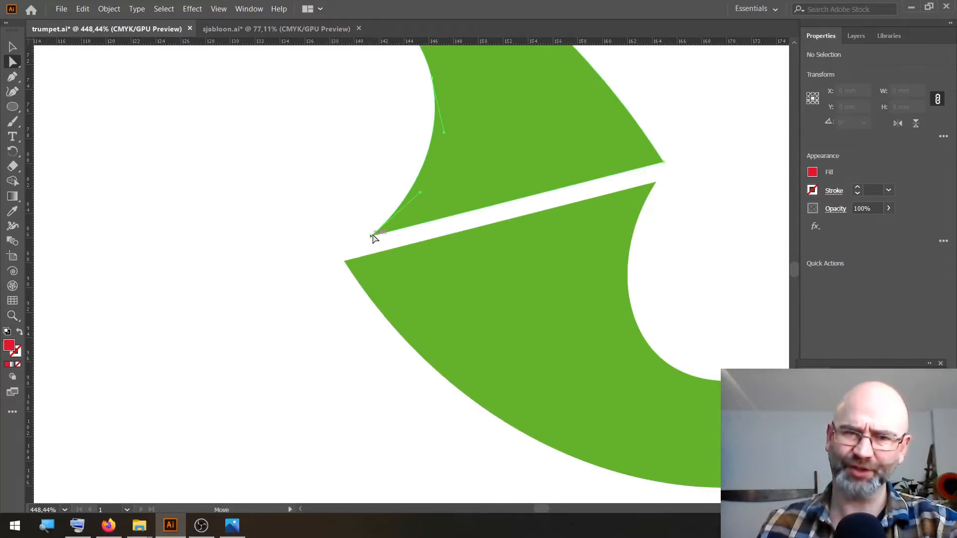
drag(373, 236, 343, 243)
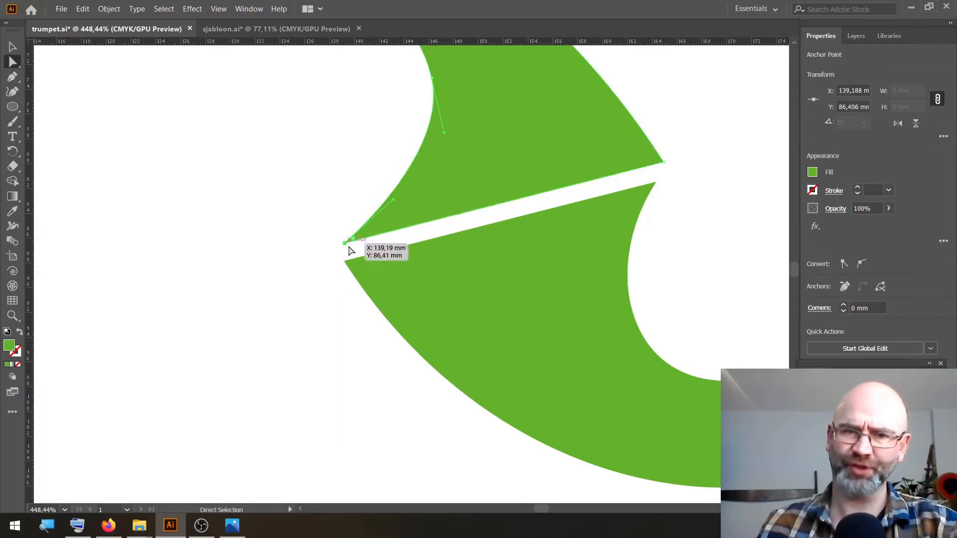
click(286, 195)
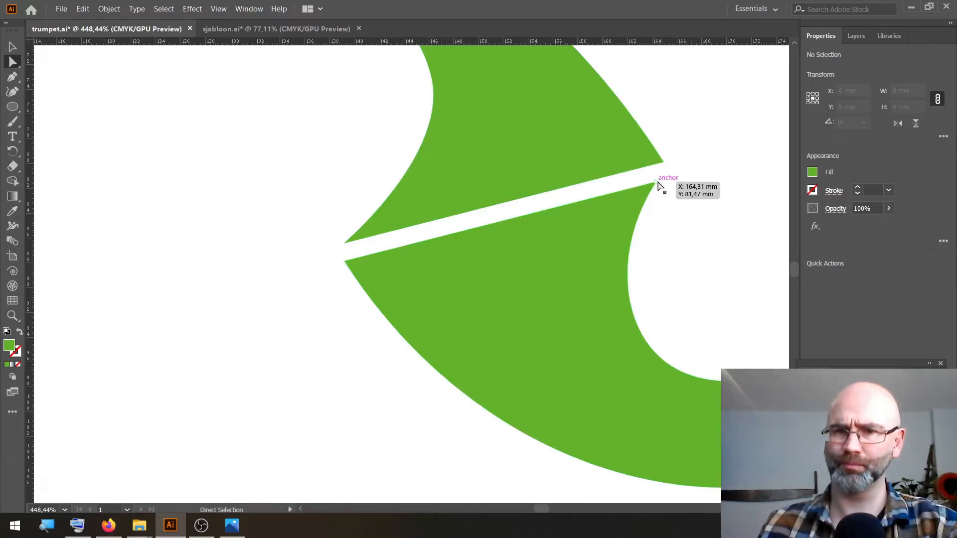
Move the hook section's inner corners at both ends slightly along the joints to line up with the neighbouring sections' corners.
drag(657, 182, 663, 180)
click(711, 184)
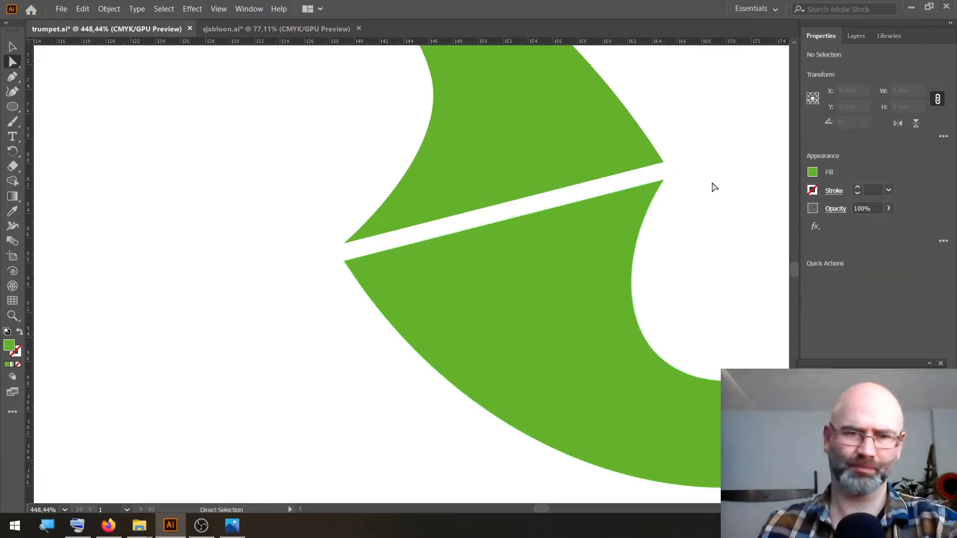
key(space)
drag(707, 181, 523, 359)
drag(455, 306, 458, 296)
click(456, 343)
key(space)
drag(164, 303, 575, 356)
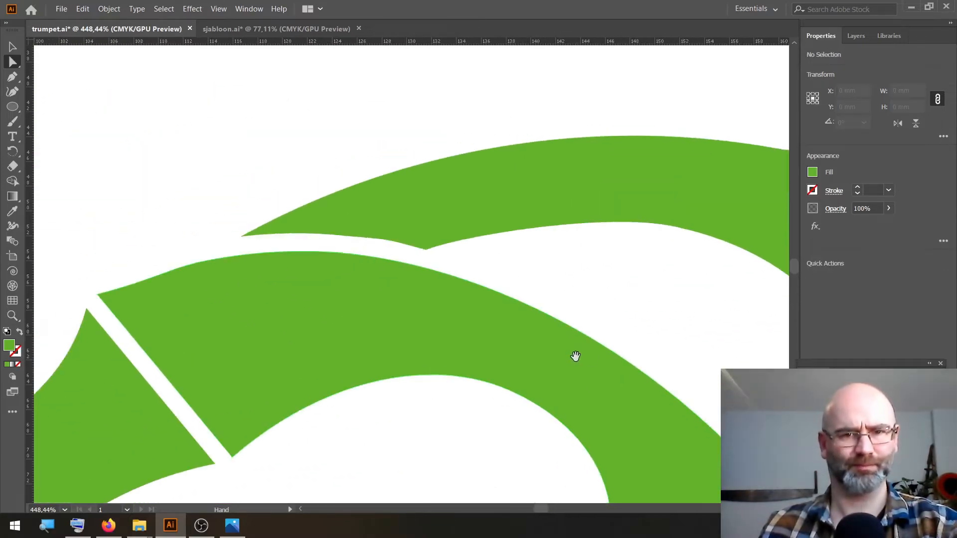
Remove the extra anchor from the upper band section's lower edge and lengthen the handle at its pointed tip to smooth the curve.
key(ctrl+space)
drag(326, 255, 466, 256)
click(326, 199)
click(13, 77)
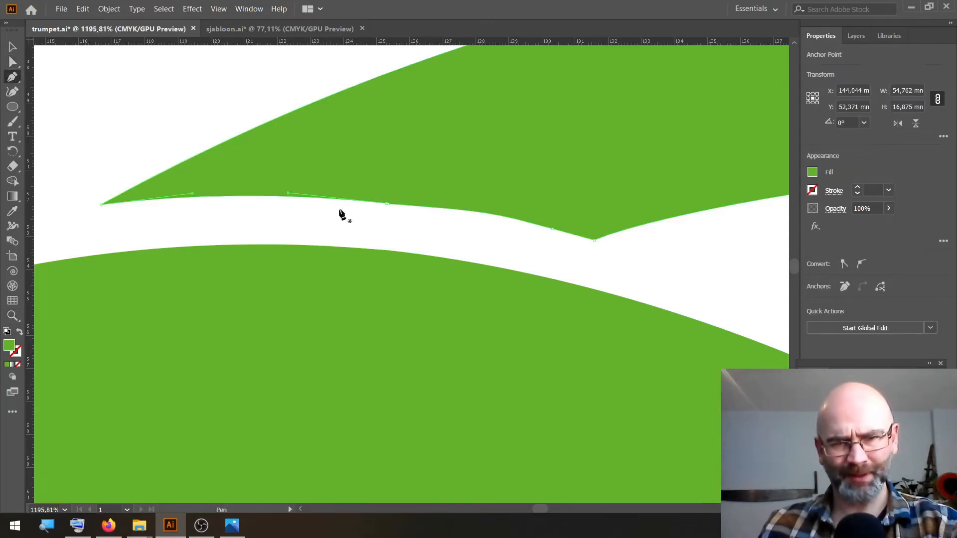
click(387, 204)
key(a)
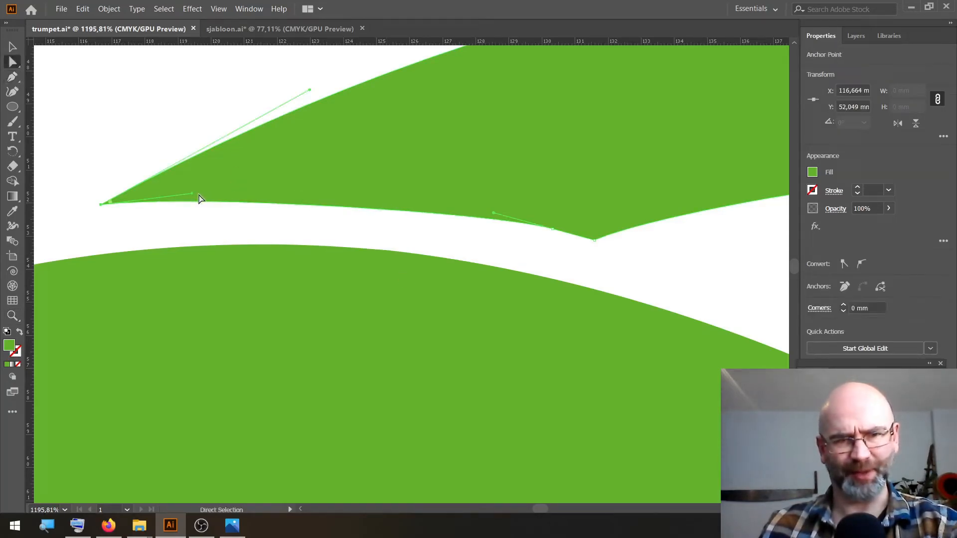
drag(199, 200, 275, 184)
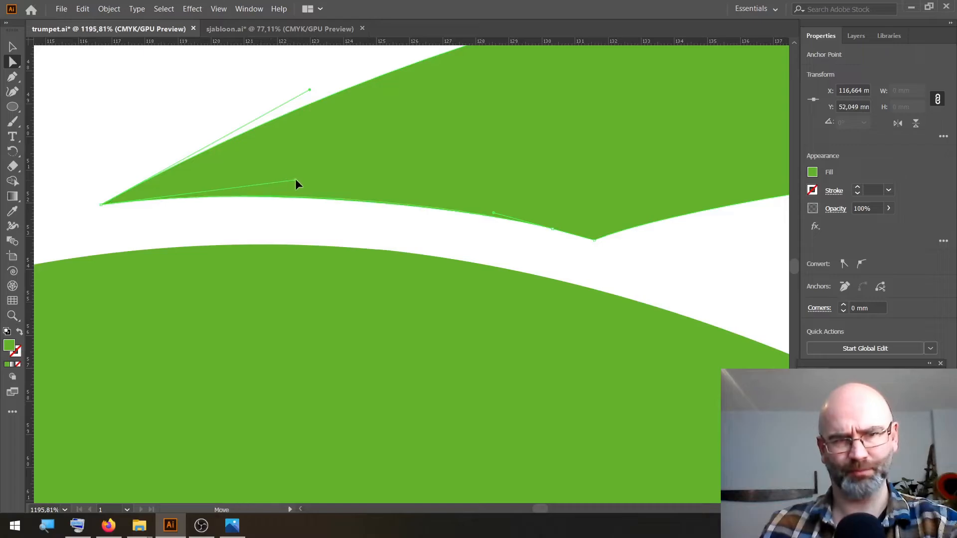
click(359, 243)
key(ctrl+0)
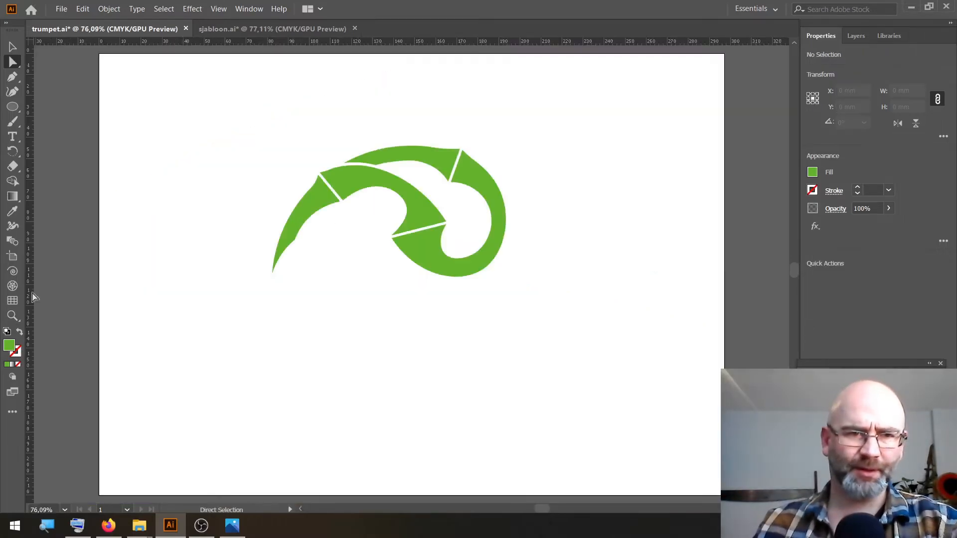
click(12, 315)
drag(324, 186, 587, 233)
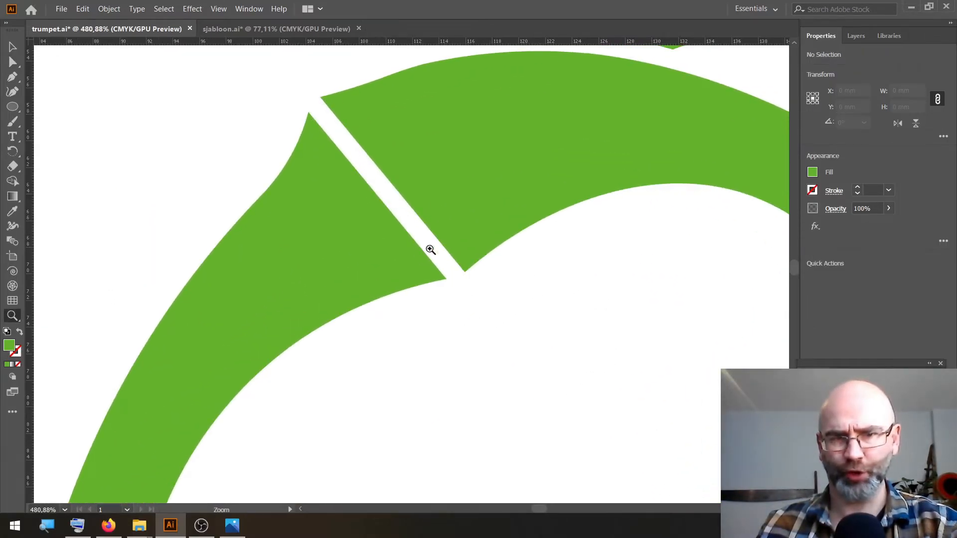
key(ctrl+0)
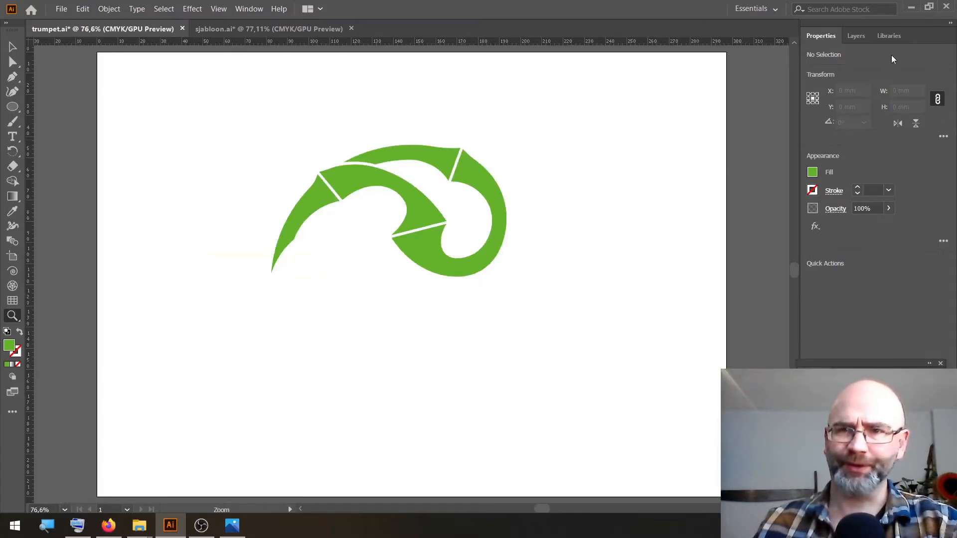
Show the guide circles and lines on Layer 2 and group the four green sections.
click(864, 40)
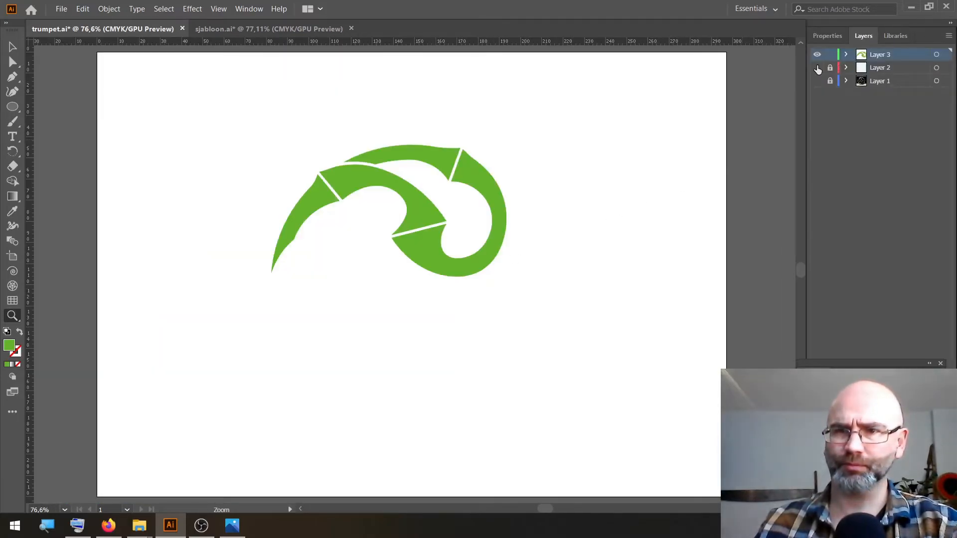
click(817, 68)
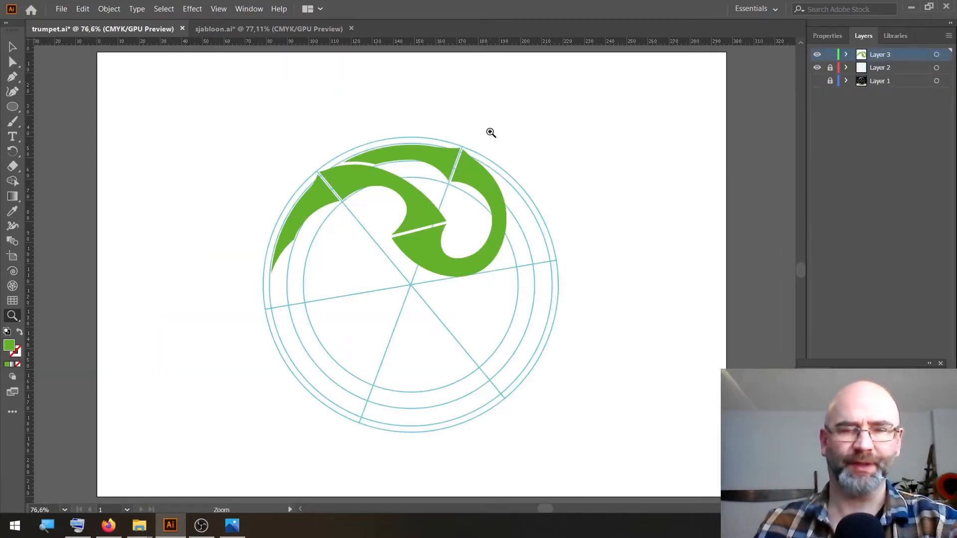
key(ctrl+a)
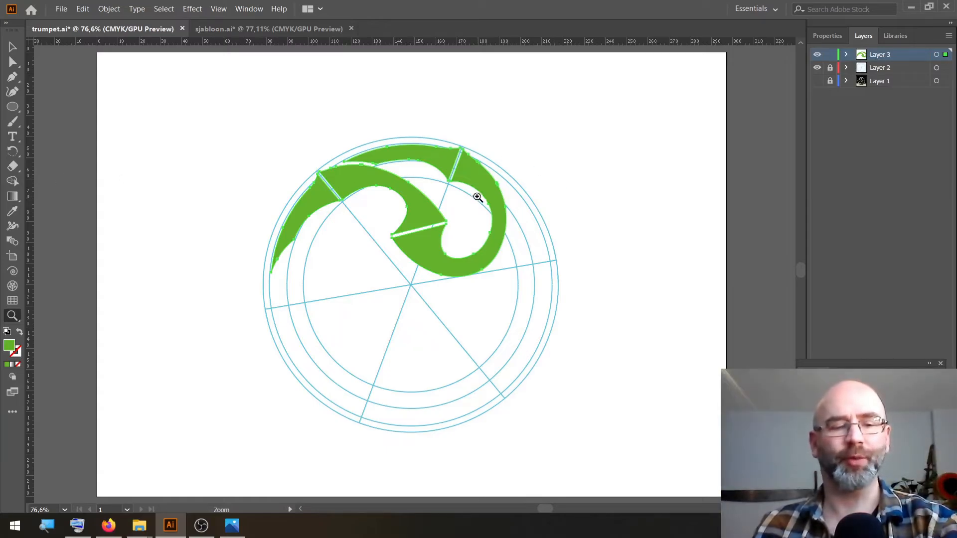
key(ctrl)
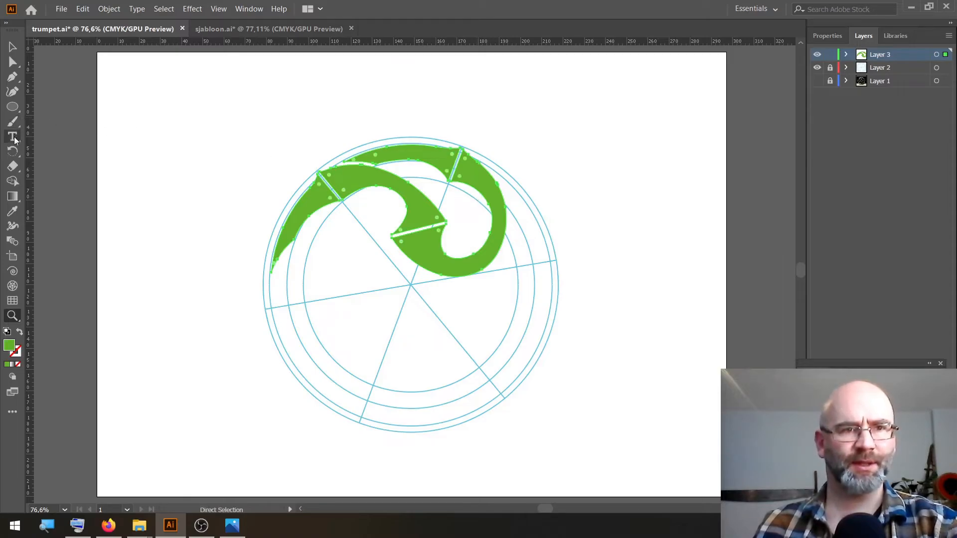
Copy the group rotated by 120° about the guide circles' centre, and repeat the rotated copy once to complete the ring.
click(13, 151)
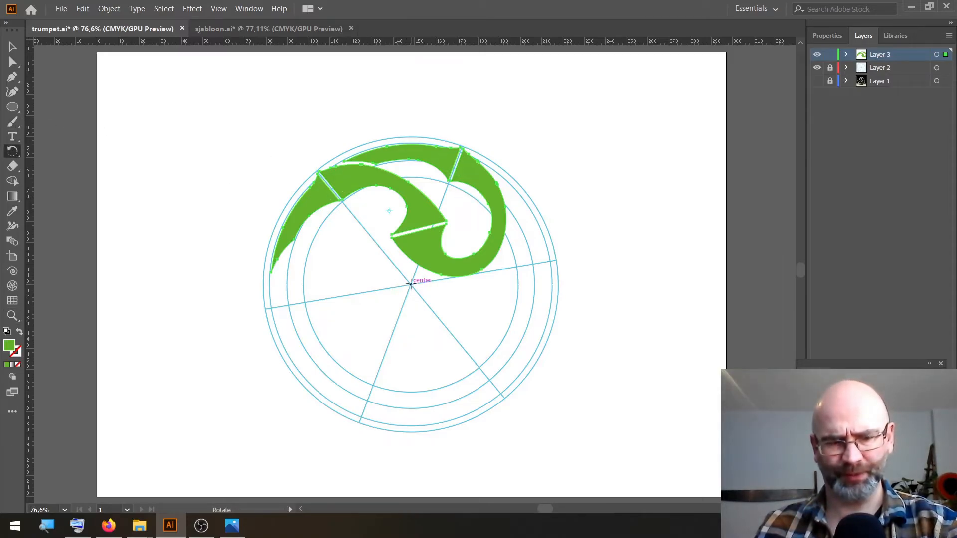
alt+click(410, 285)
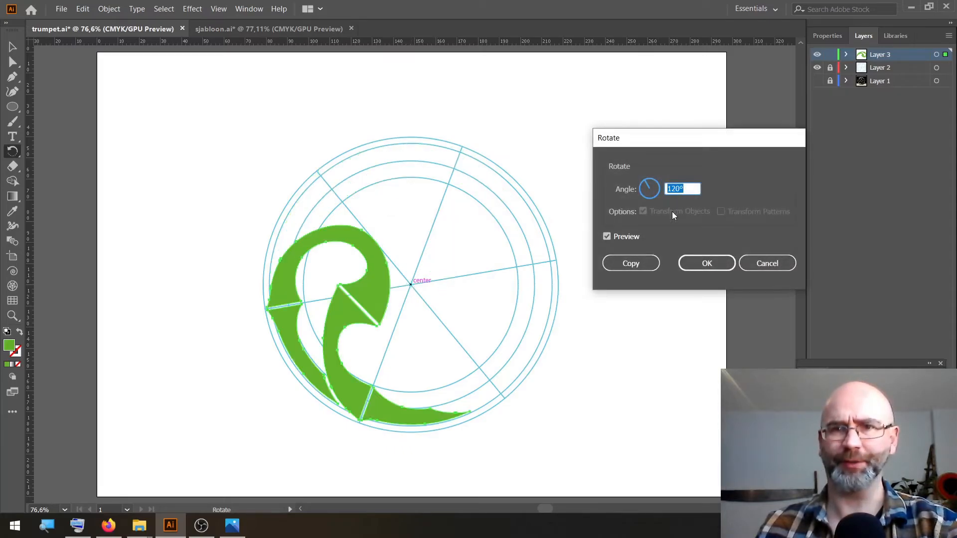
click(631, 263)
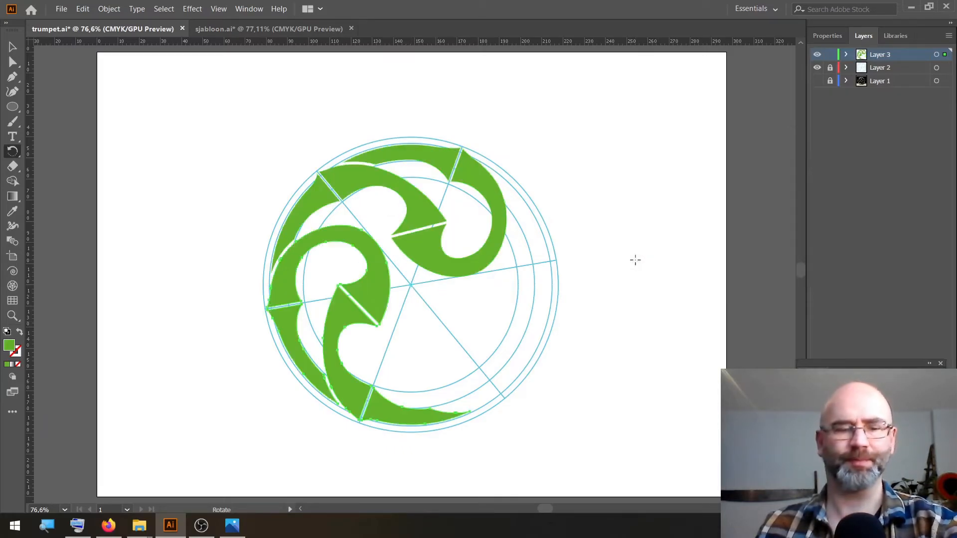
key(ctrl+d)
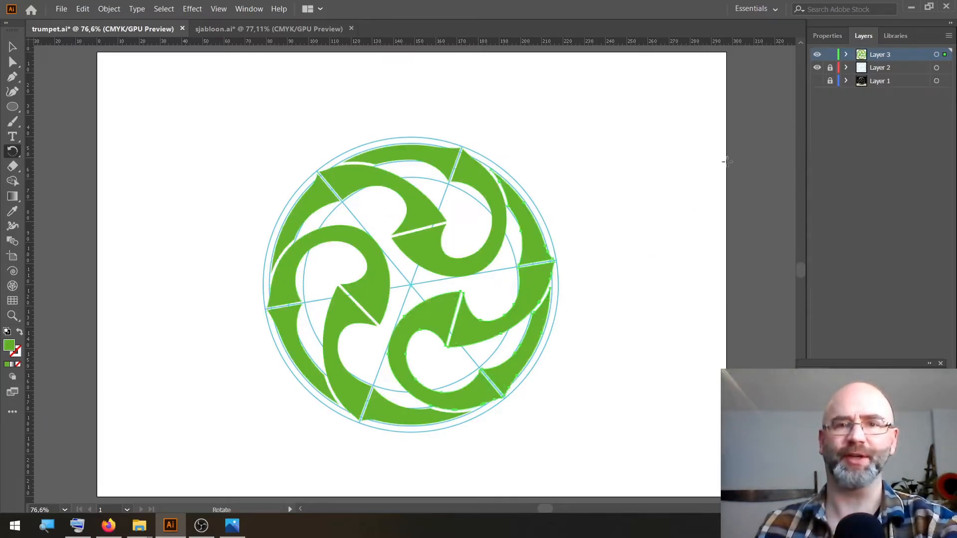
Compare the complete ornament with the reference photo on Layer 1, hide Layers 1 and 2, and clear the selection.
click(827, 36)
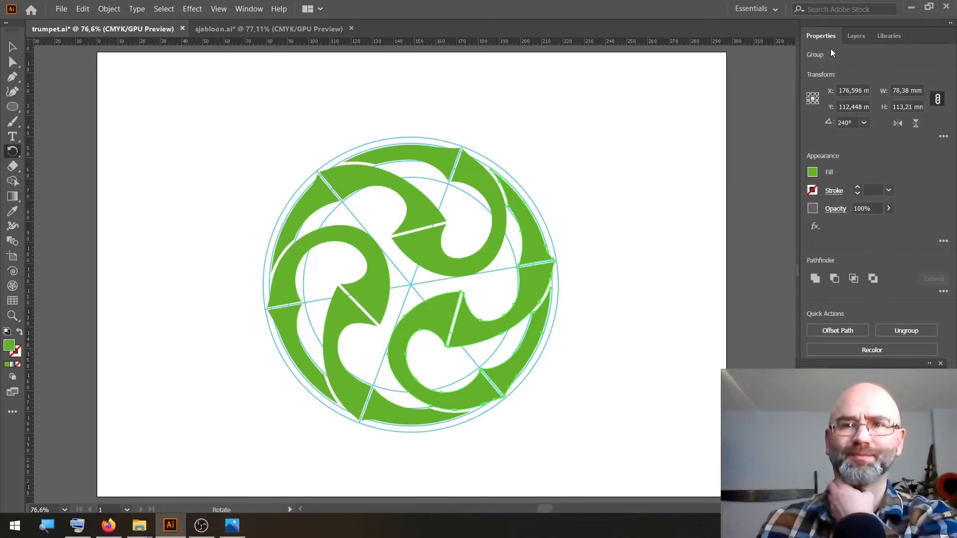
click(859, 36)
click(816, 81)
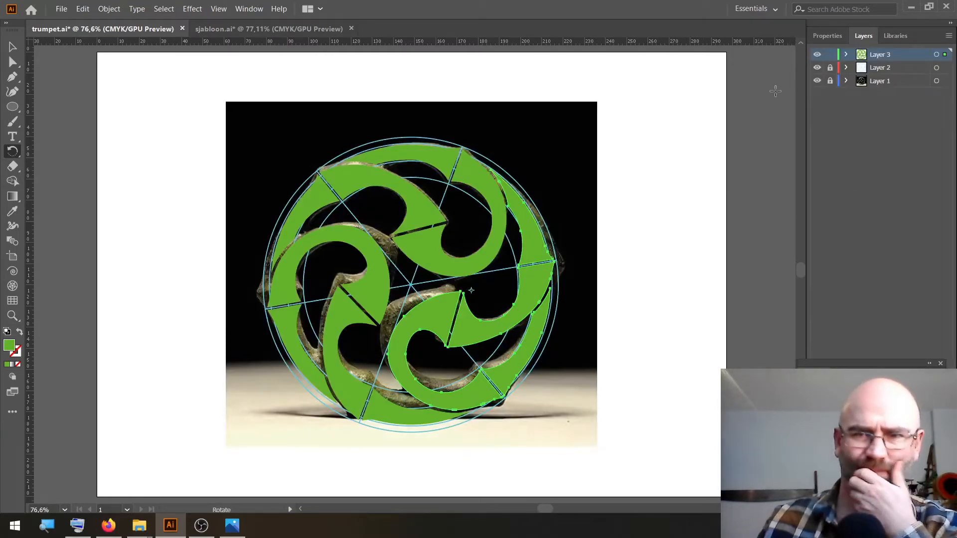
click(817, 81)
click(817, 67)
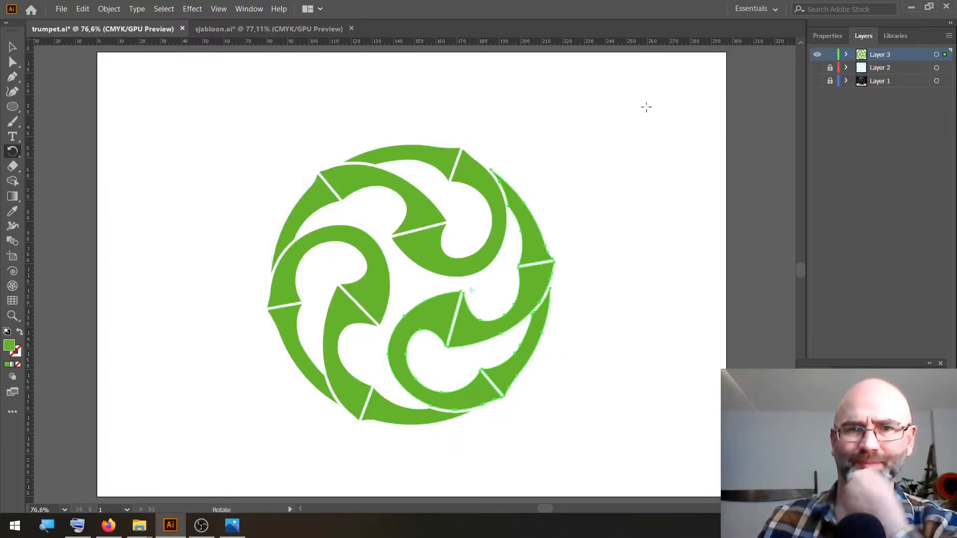
key(v)
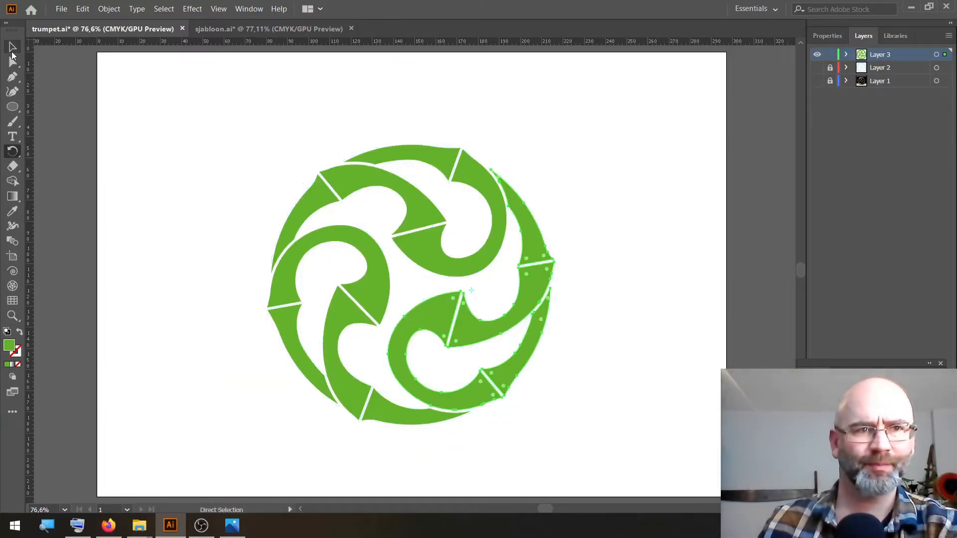
click(119, 91)
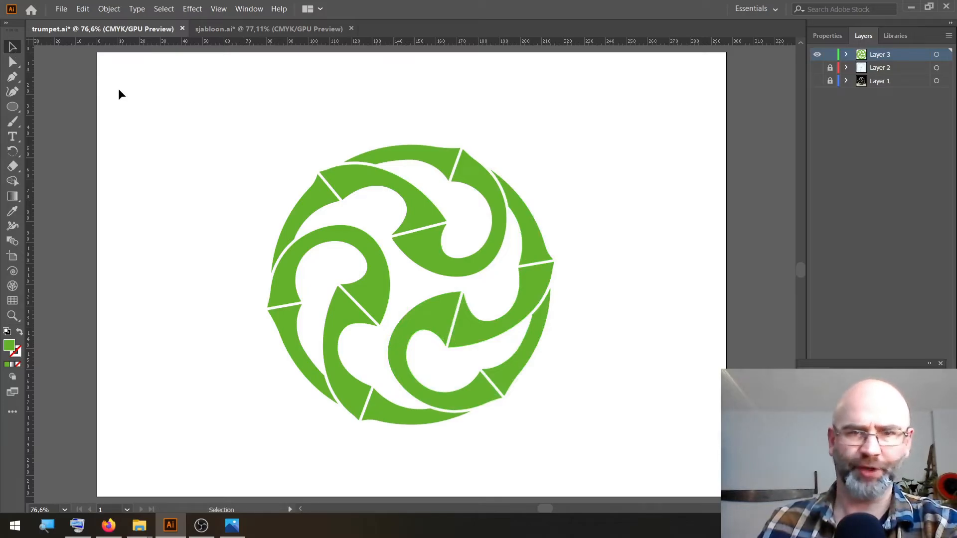
Copy the four-colour palette image from sjabloon.ai into trumpet.ai and place it in the artboard's upper-right corner, clear of the ornament.
click(251, 30)
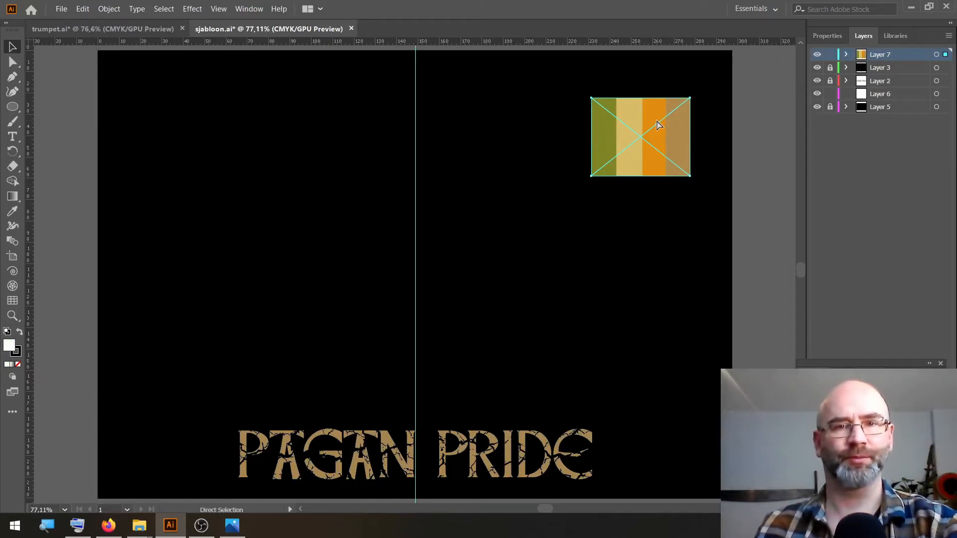
click(121, 29)
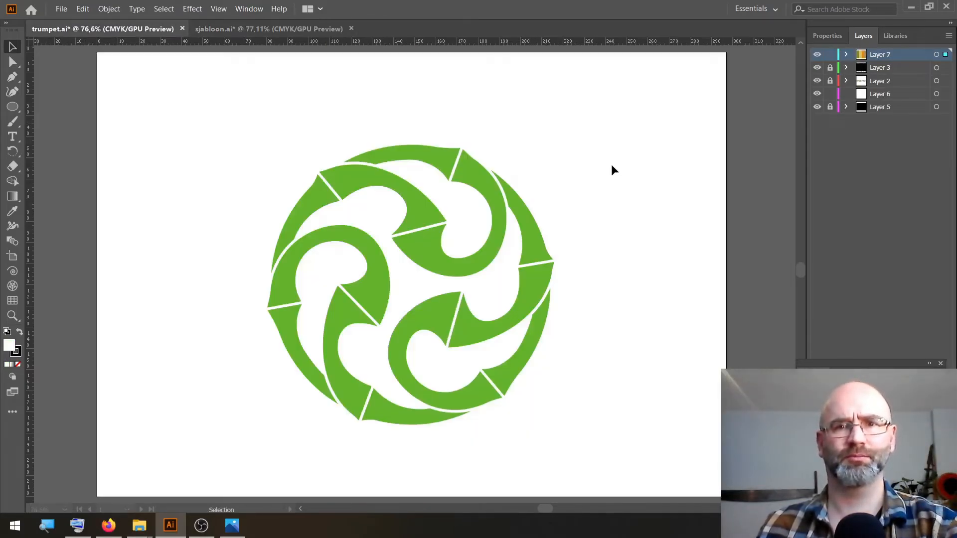
key(a)
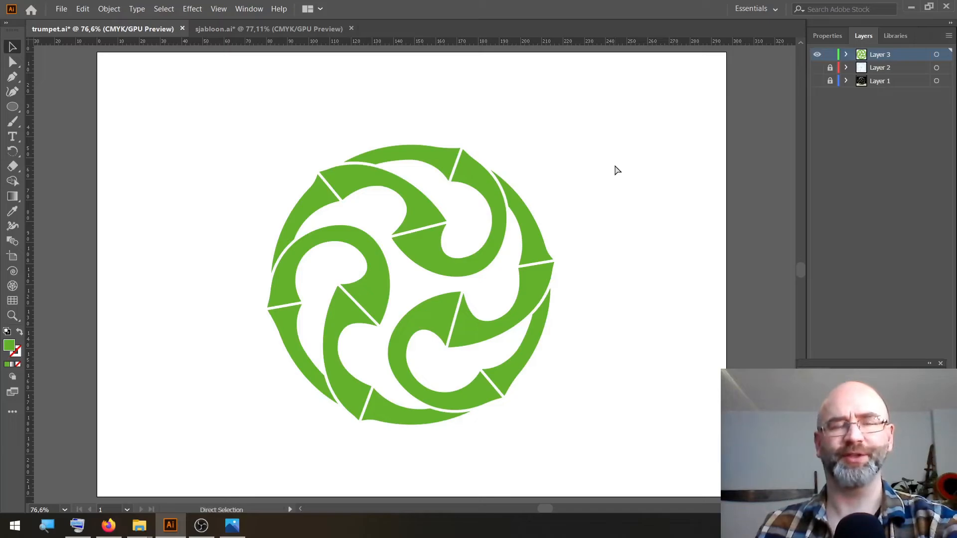
key(ctrl+v)
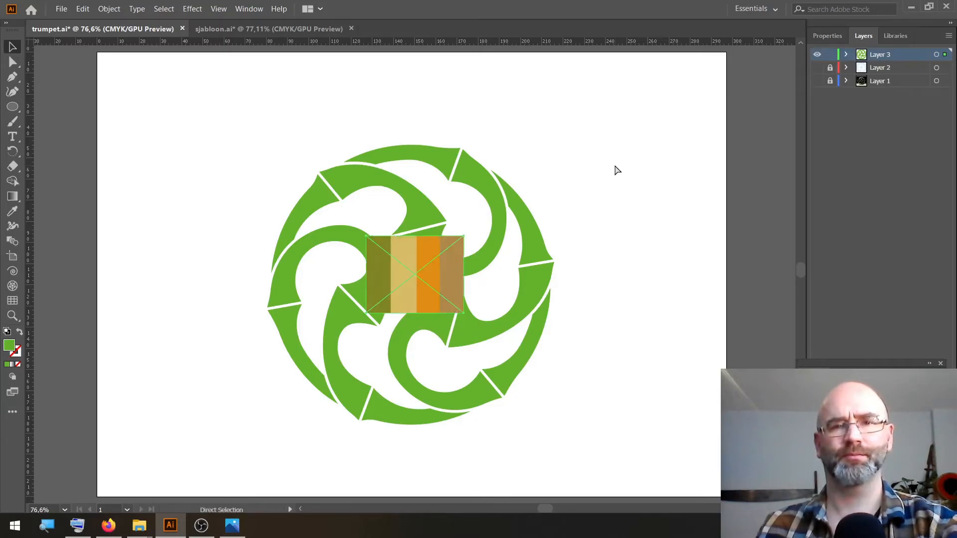
key(v)
drag(438, 268, 689, 121)
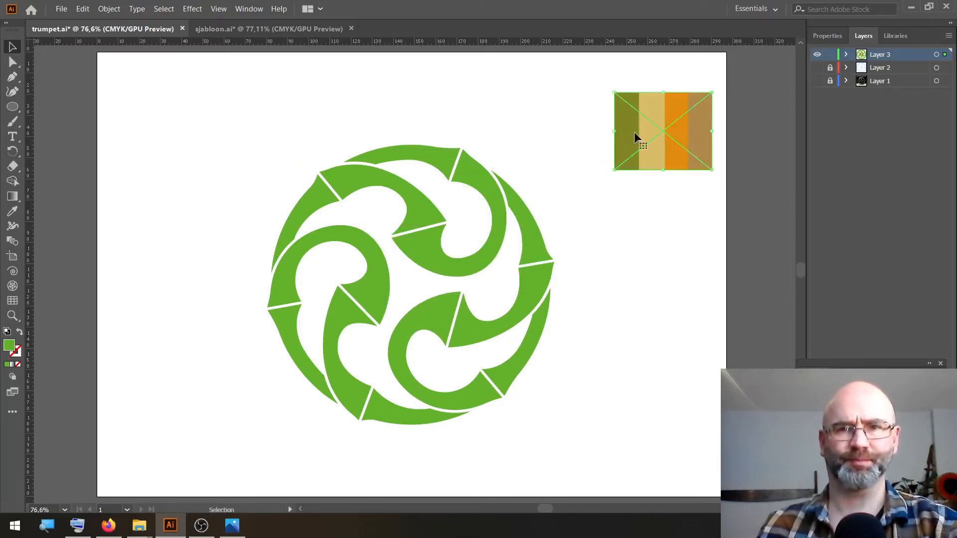
click(531, 106)
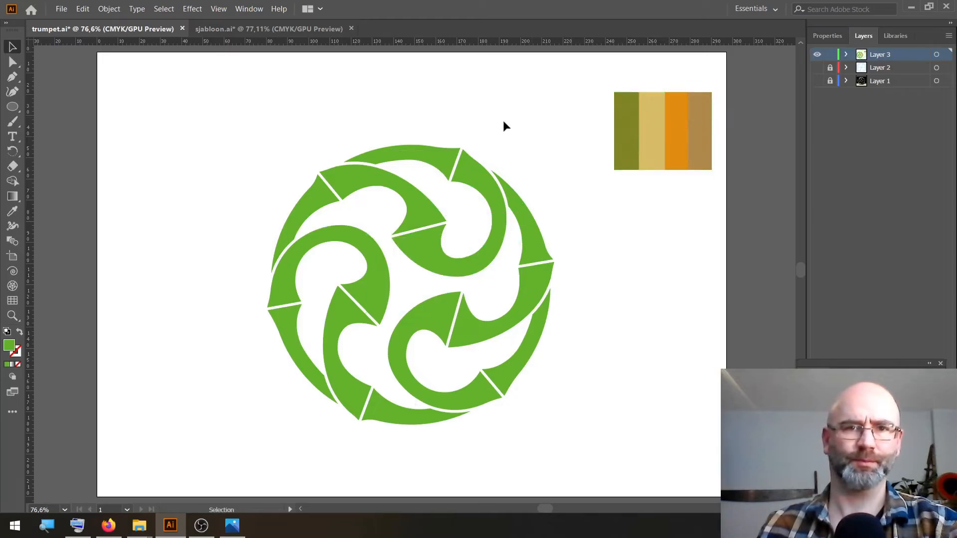
Recolor the ornament's upper group with the palette's olive green using the Eyedropper, and clear the selection.
click(429, 156)
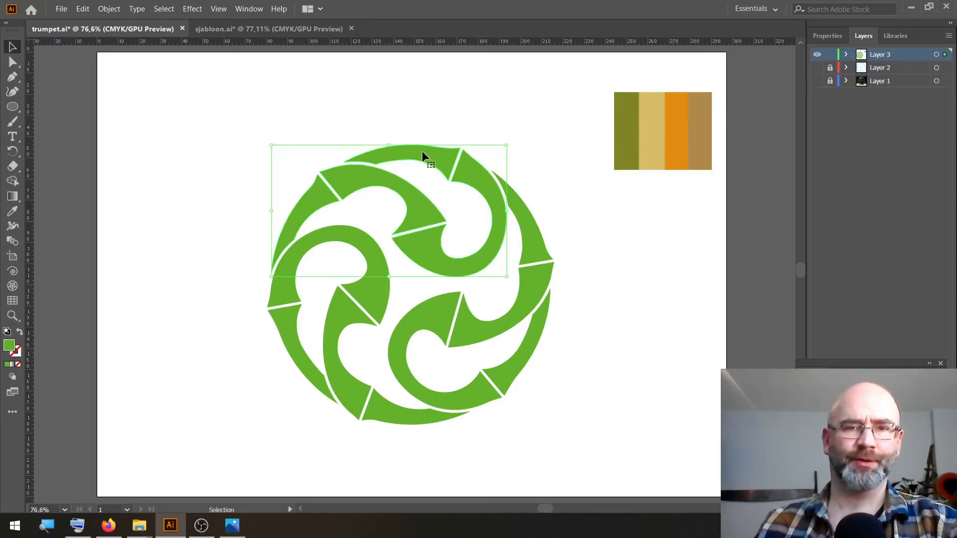
click(13, 214)
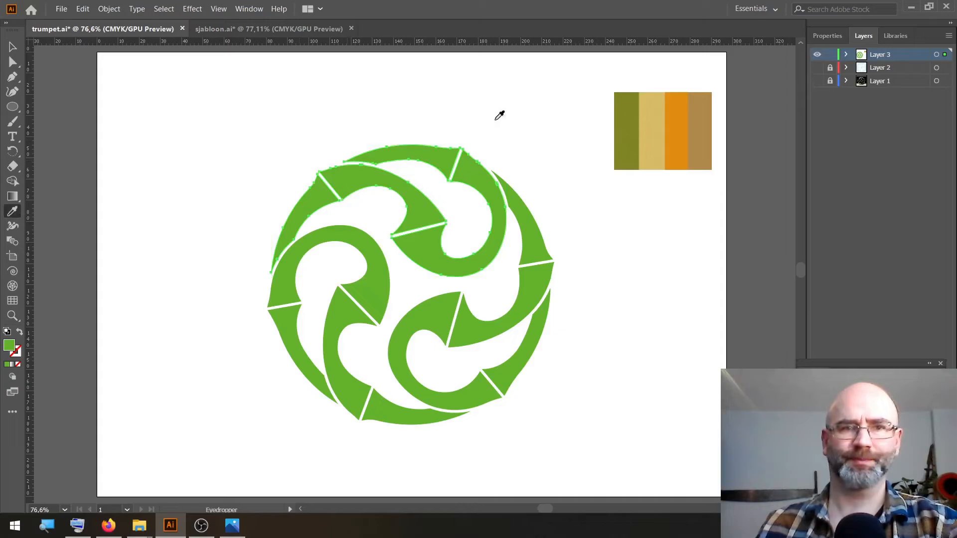
click(630, 123)
key(v)
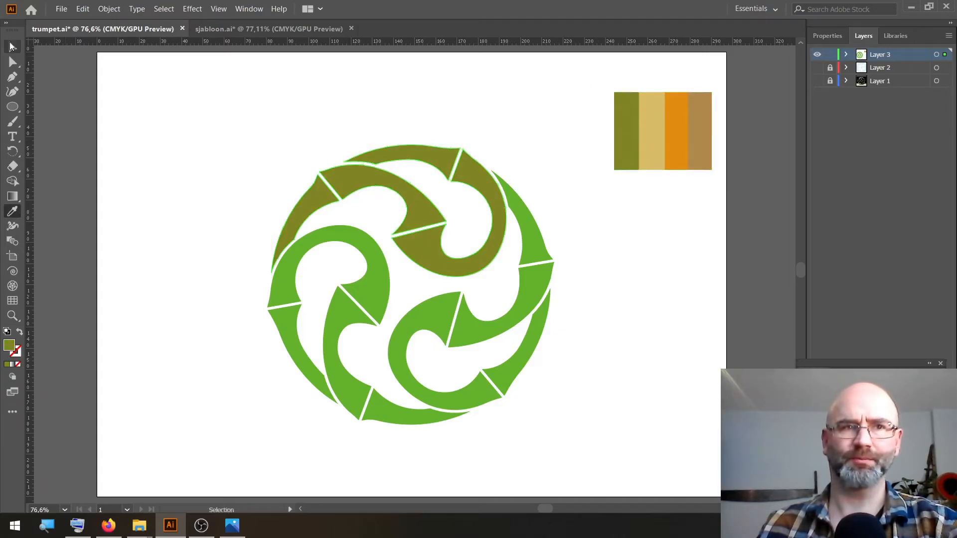
click(204, 255)
Recolor the ornament's lower-left group with the palette's light beige using the Eyedropper.
drag(214, 345, 312, 362)
click(12, 211)
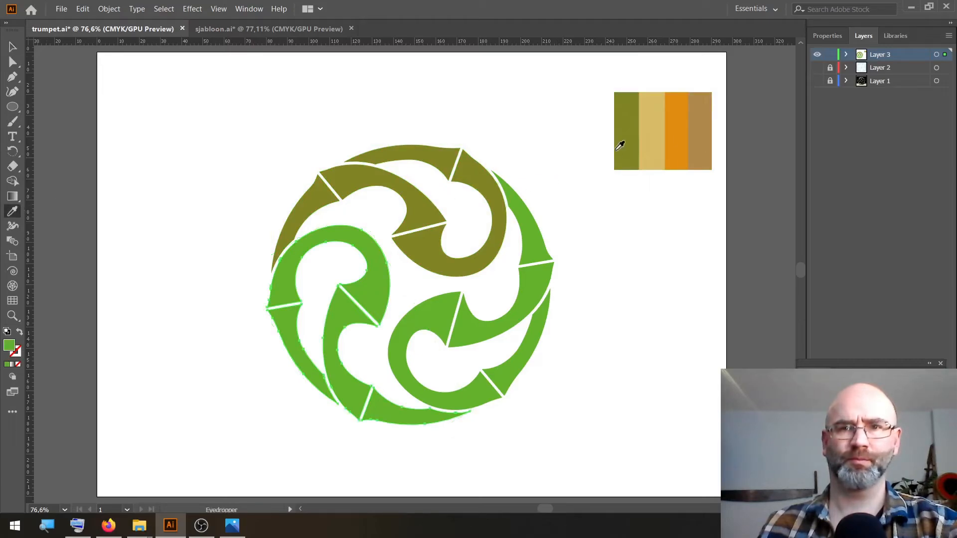
click(660, 106)
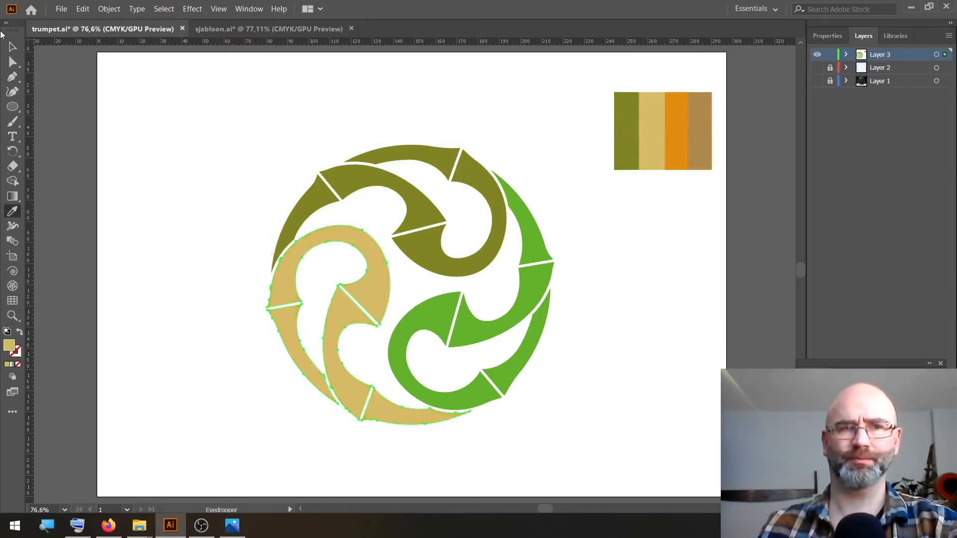
Recolor the ornament's right group with the palette's orange using the Eyedropper, and clear the selection.
key(v)
click(543, 251)
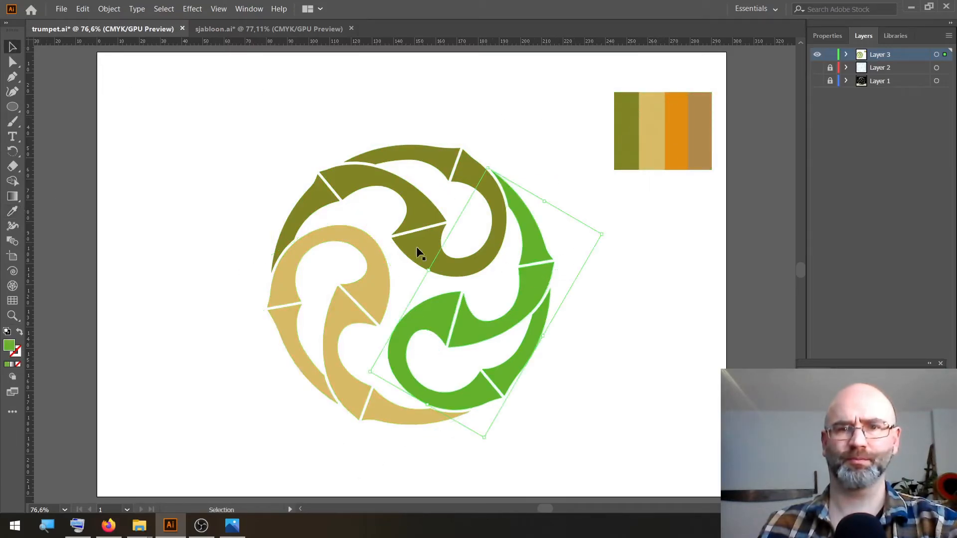
click(17, 209)
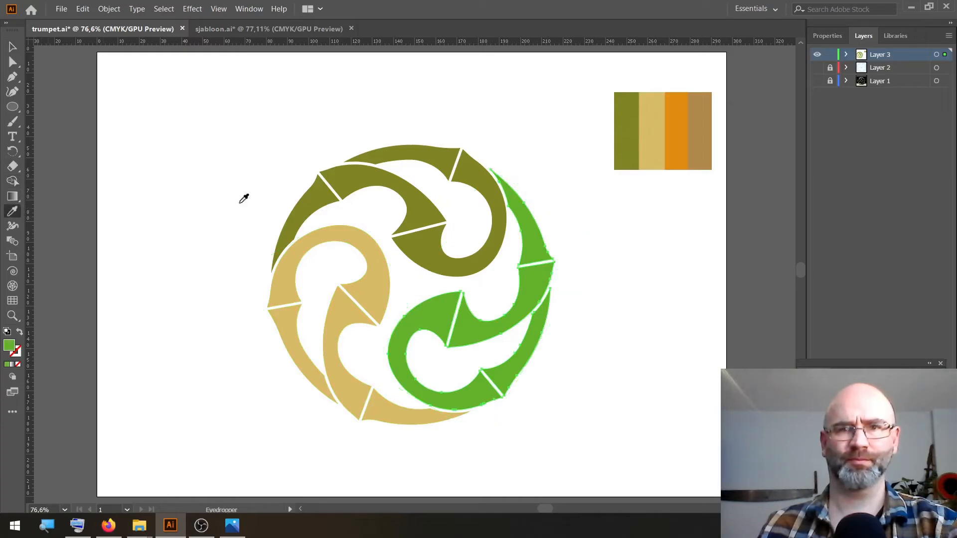
click(685, 104)
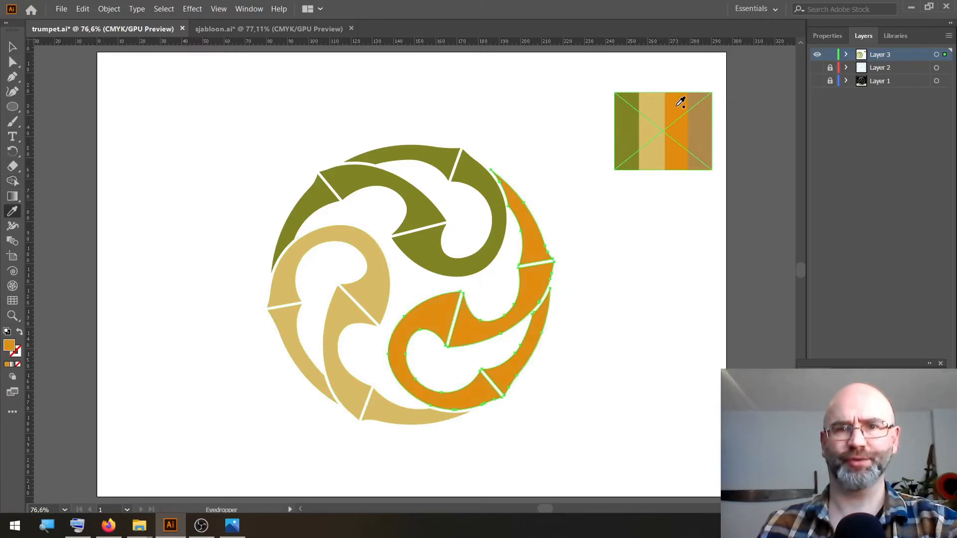
click(12, 49)
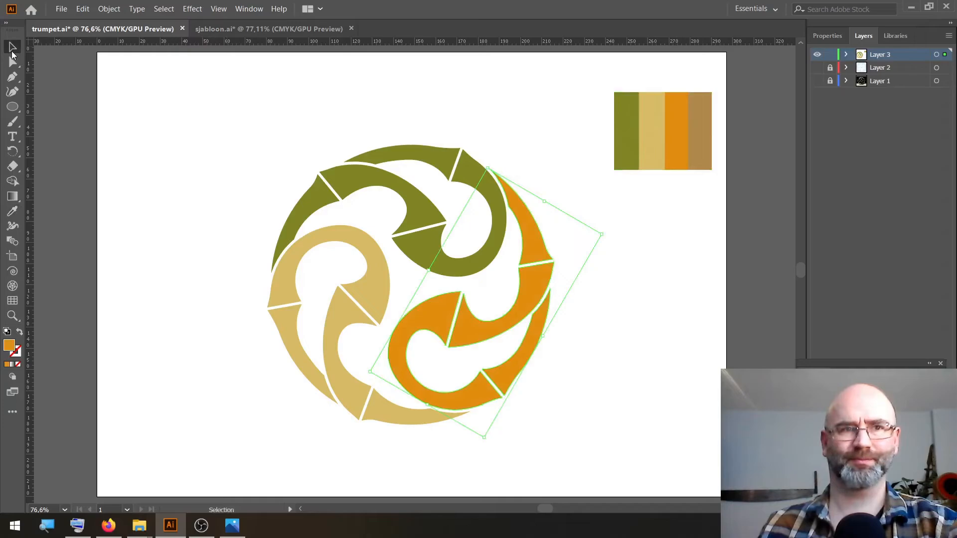
click(170, 121)
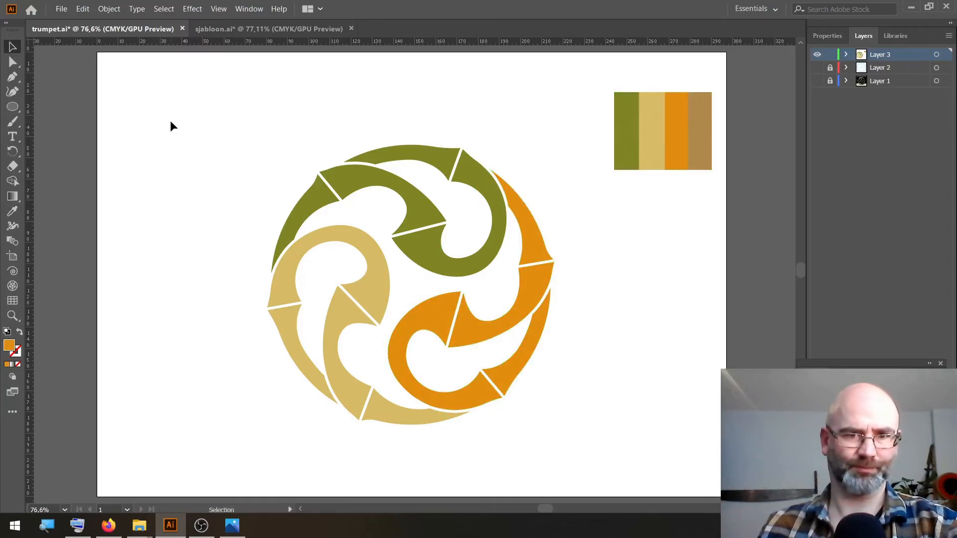
Copy the whole colored ornament from trumpet.ai into Layer 6 of sjabloon.ai, with the palette's Layer 7 locked and hidden.
drag(244, 109, 552, 423)
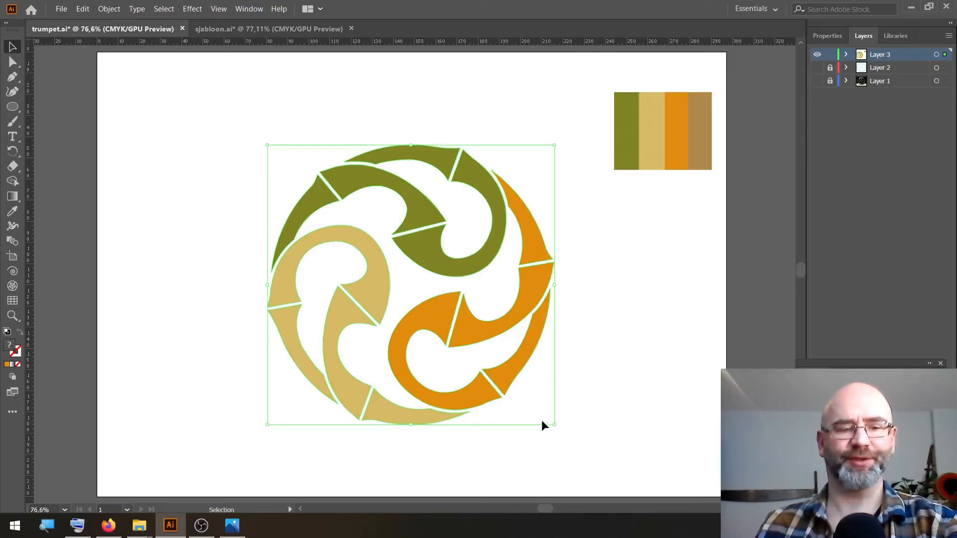
click(241, 29)
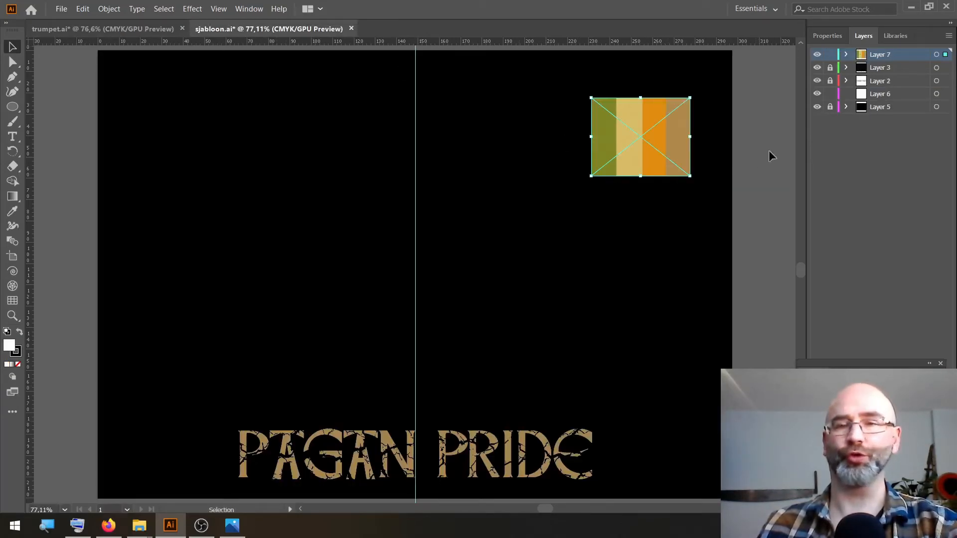
click(830, 54)
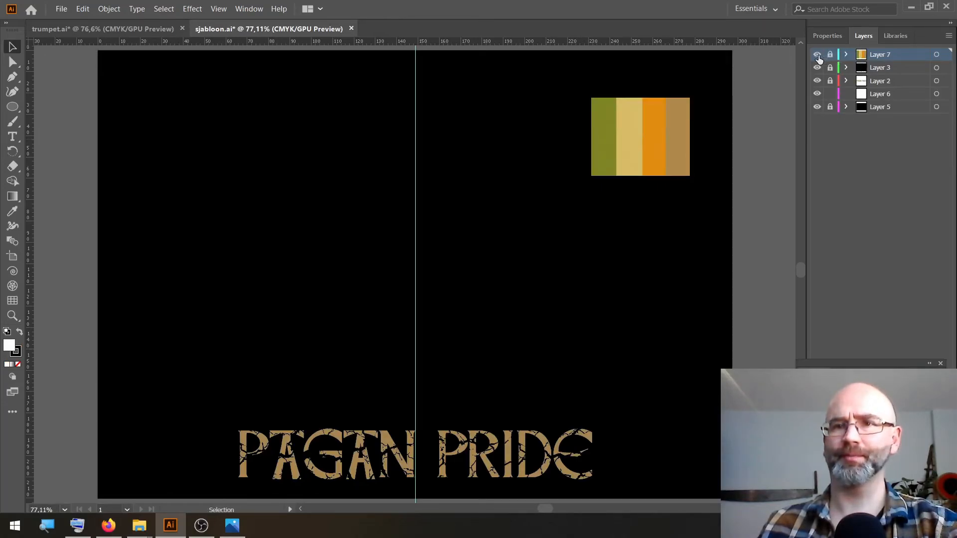
click(817, 54)
click(890, 100)
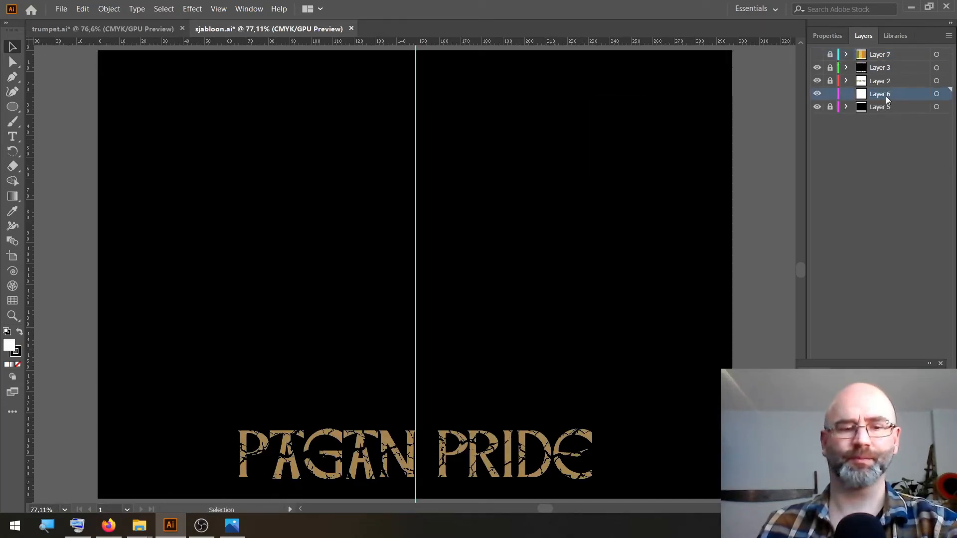
key(ctrl+v)
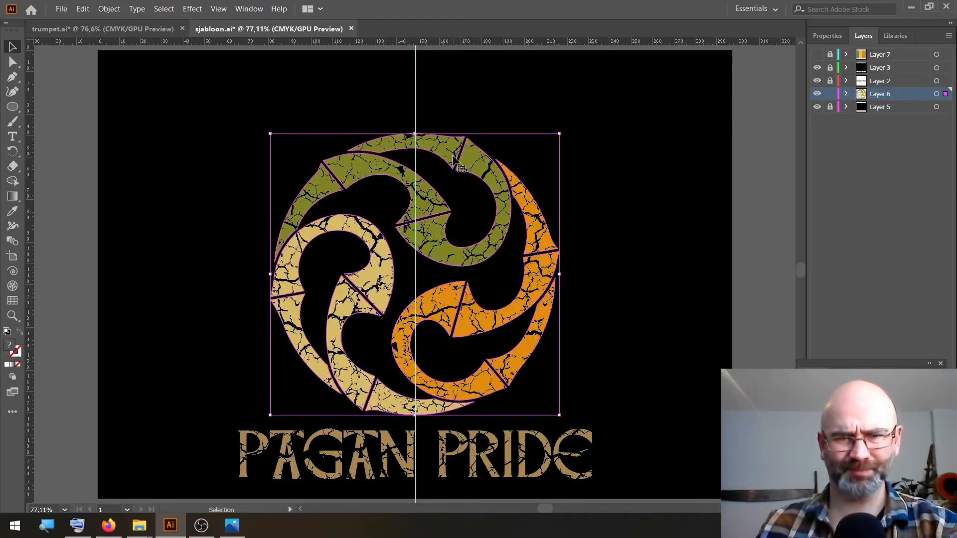
Move the pasted ornament up on the artboard and fine-tune its height so it sits clear above the PAGAN PRIDE title.
drag(440, 142, 441, 100)
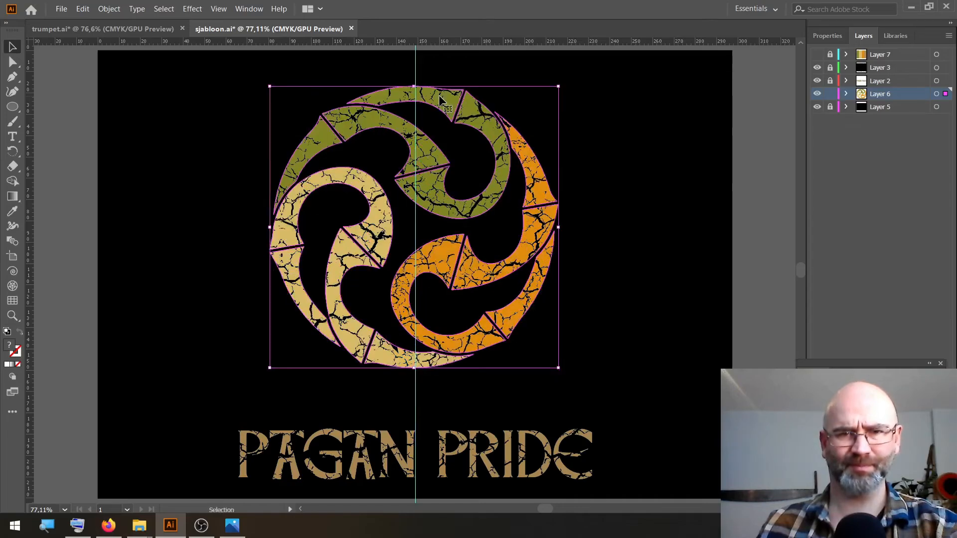
key(Down)
key(Down)
key(Down)
key(Down)
key(Down)
key(Down)
key(Down)
key(Down)
key(Down)
key(Down)
key(Down)
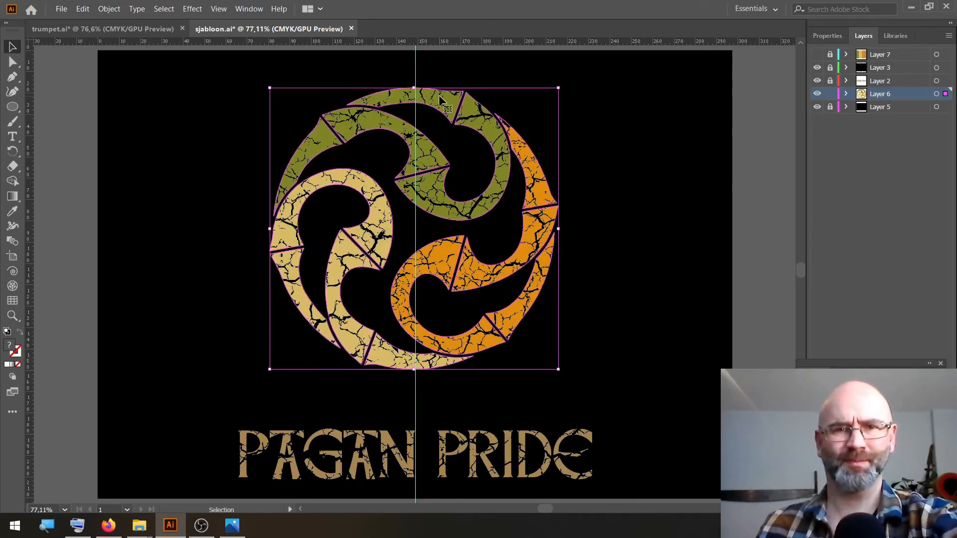
key(Down)
key(Down)
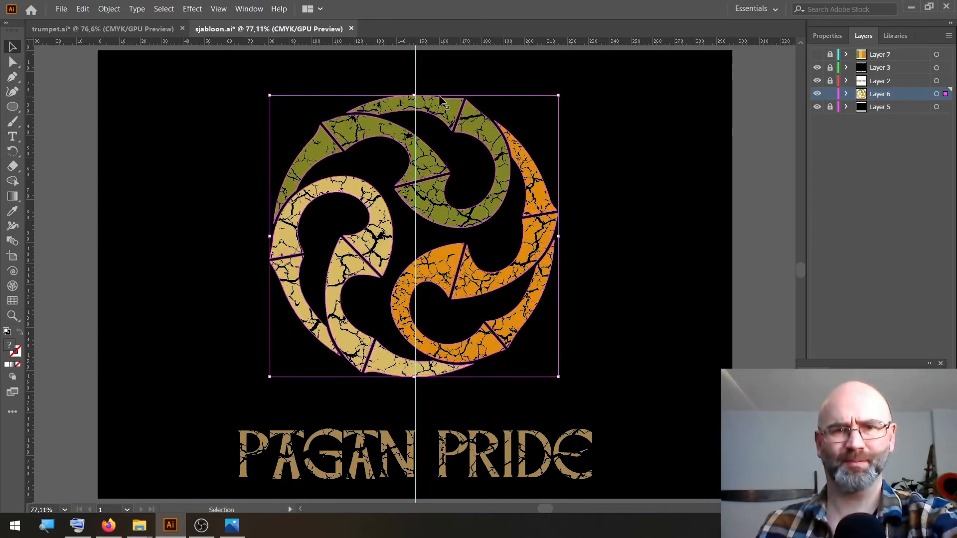
Center the ornament on the vertical guide, enlarge it proportionally from its center to the title's width, and clear the selection.
key(Right)
key(Right)
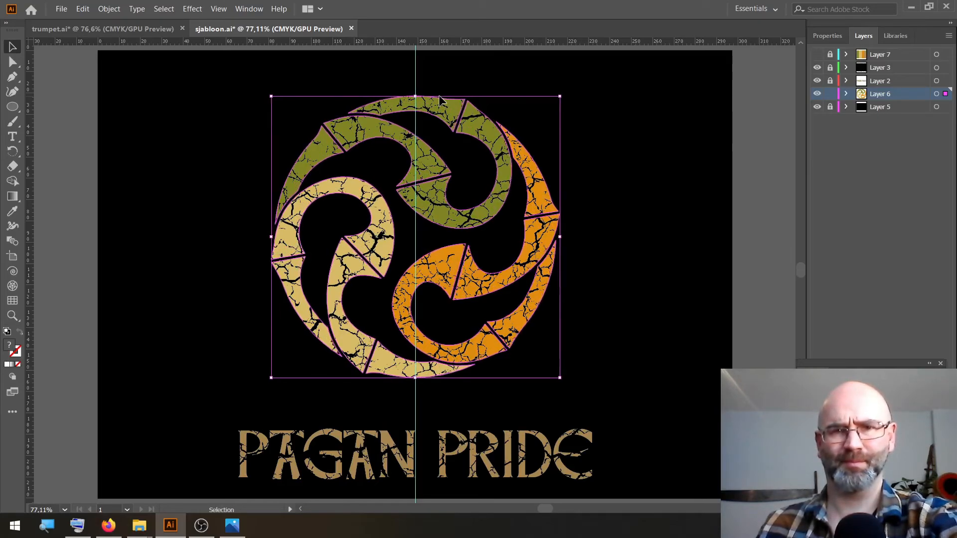
drag(560, 378, 615, 412)
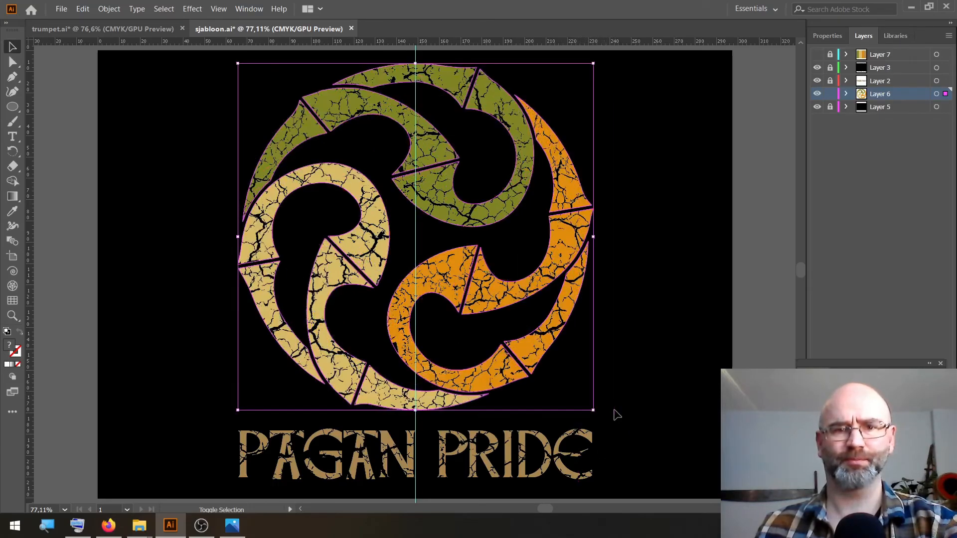
click(670, 325)
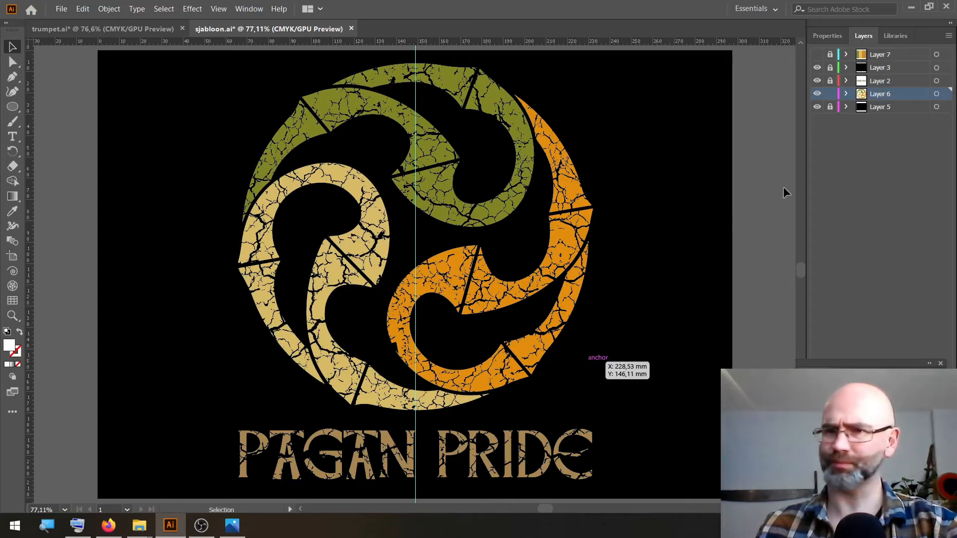
Unlock the title's Layer 2, lock Layer 6, and recolor the PAGAN PRIDE lettering with the ornament's light beige using the Eyedropper.
click(830, 80)
drag(631, 431, 230, 473)
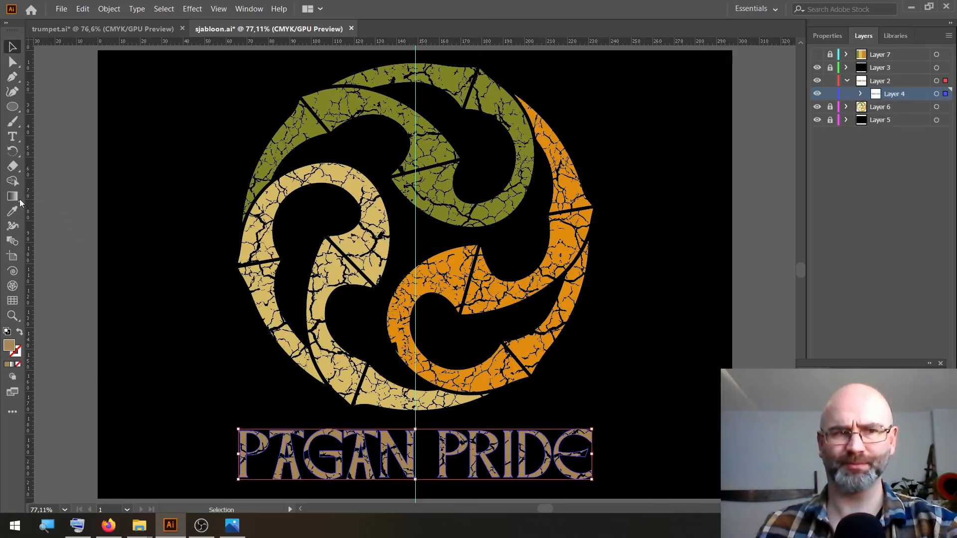
click(12, 212)
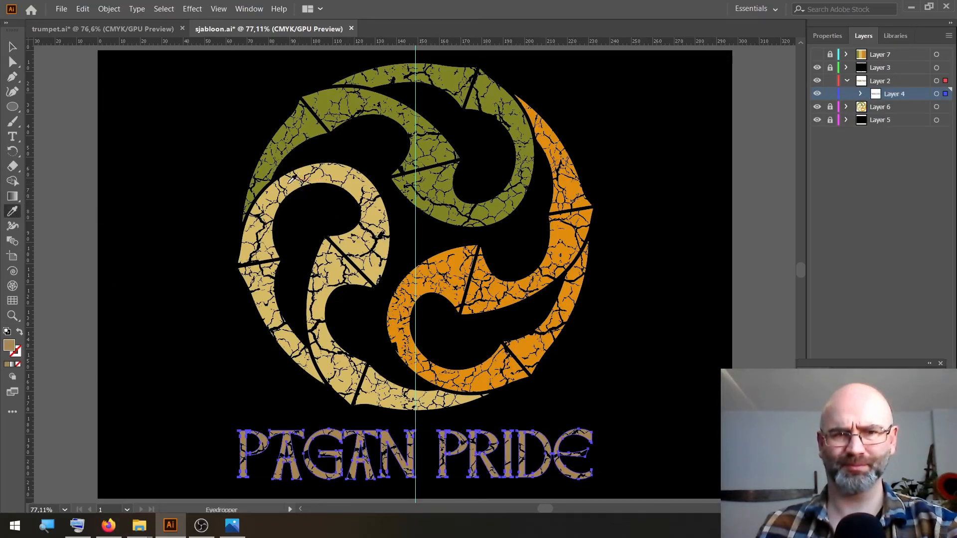
click(294, 182)
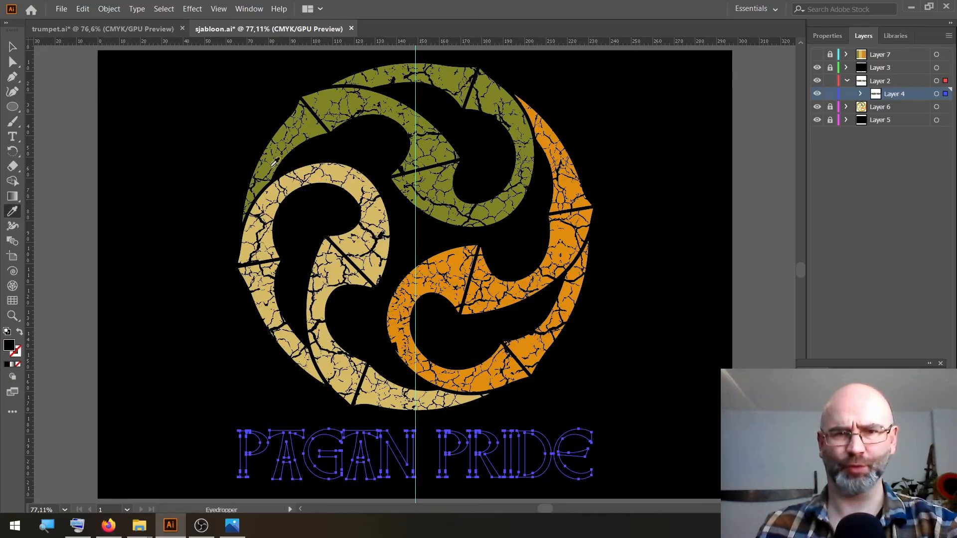
click(319, 176)
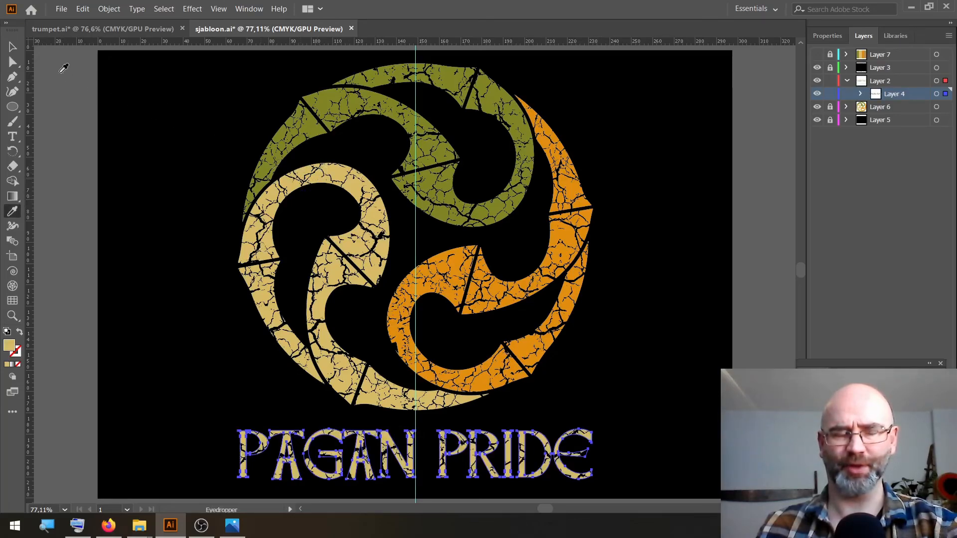
Clear the title selection and hide the guides.
click(12, 47)
click(38, 122)
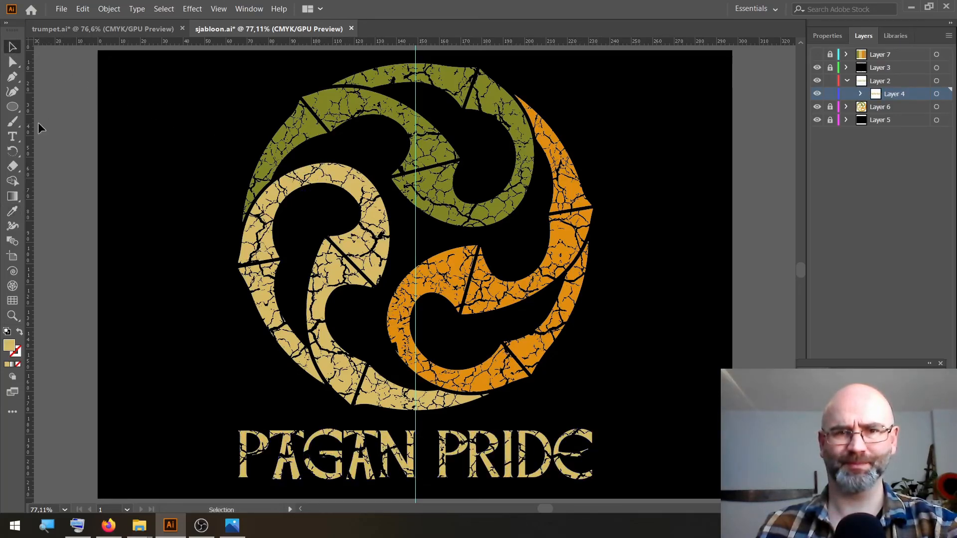
right_click(39, 123)
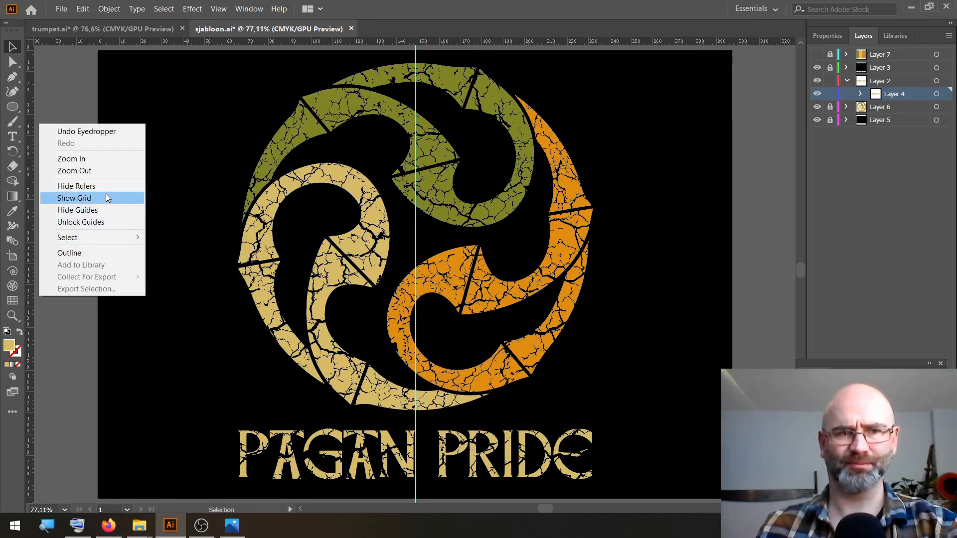
click(103, 210)
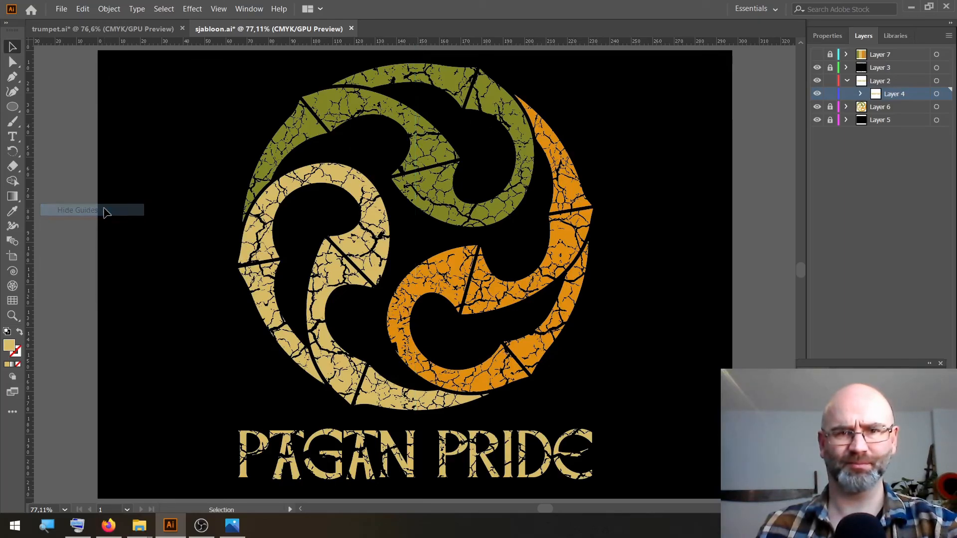